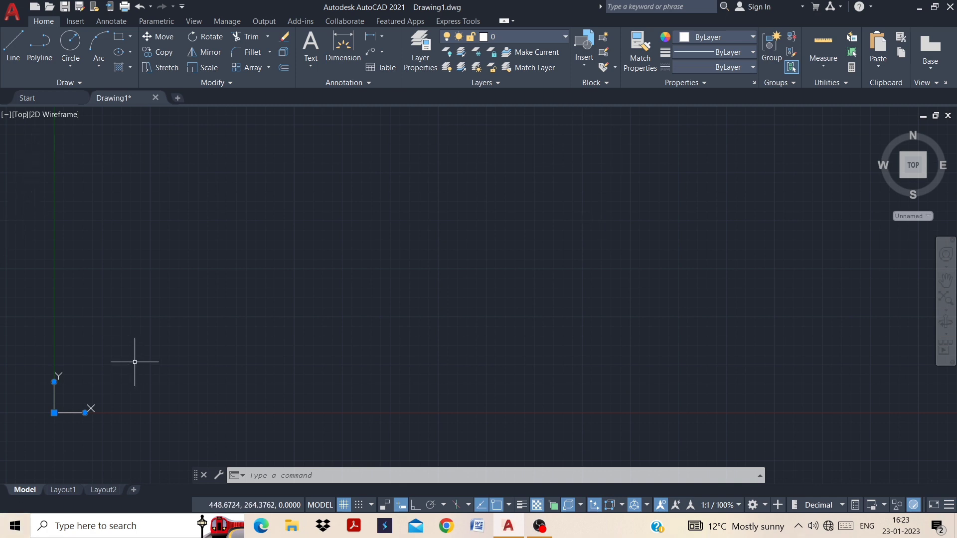
Step: Turn Ortho mode on and draw a single horizontal line in the upper middle of the drawing area
{"action": "left_click", "coordinate": [13, 46]}
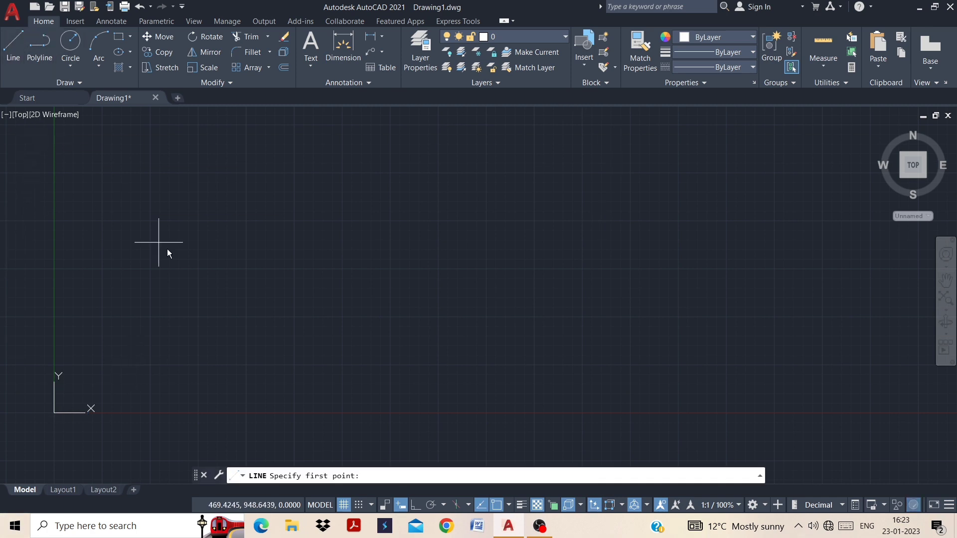
{"action": "left_click", "coordinate": [280, 226]}
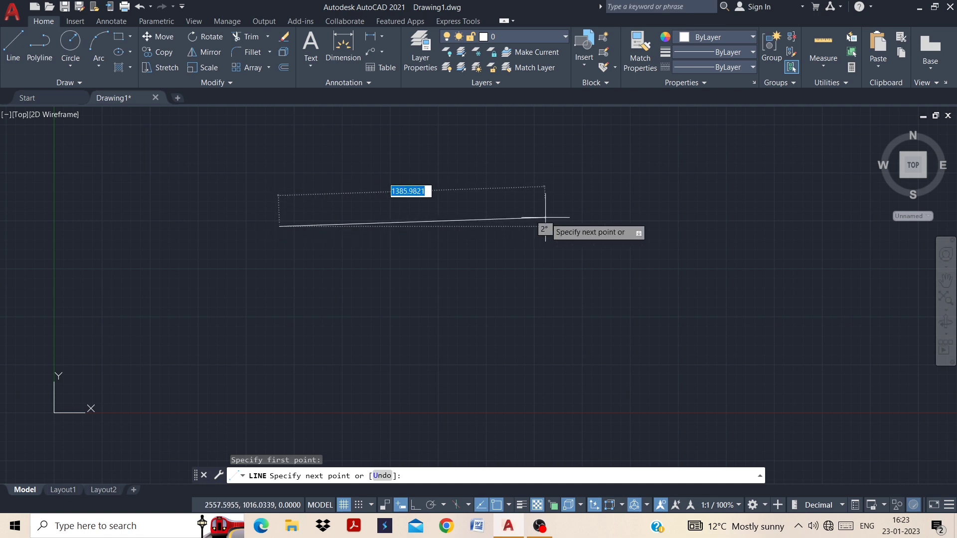
{"action": "key", "text": "F8"}
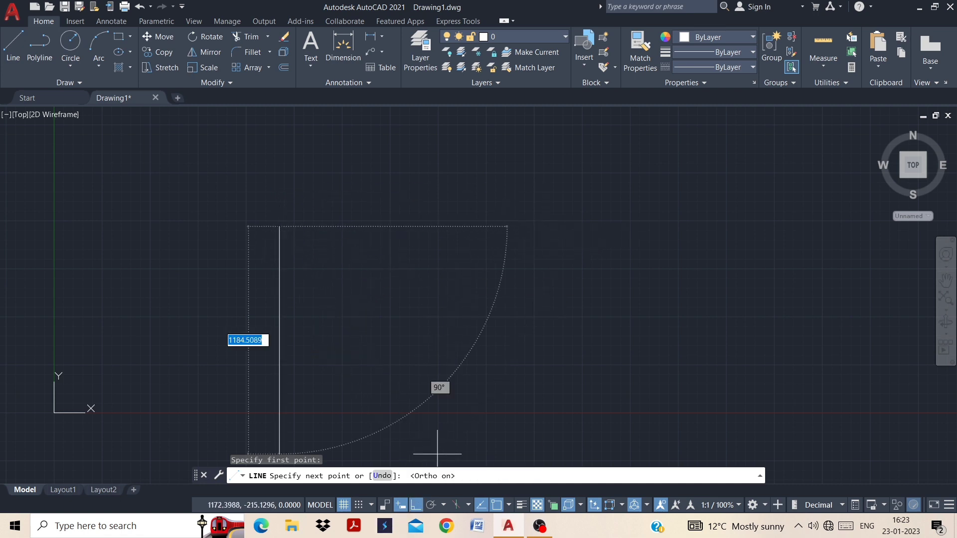
{"action": "left_click", "coordinate": [423, 231]}
{"action": "key", "text": "Escape"}
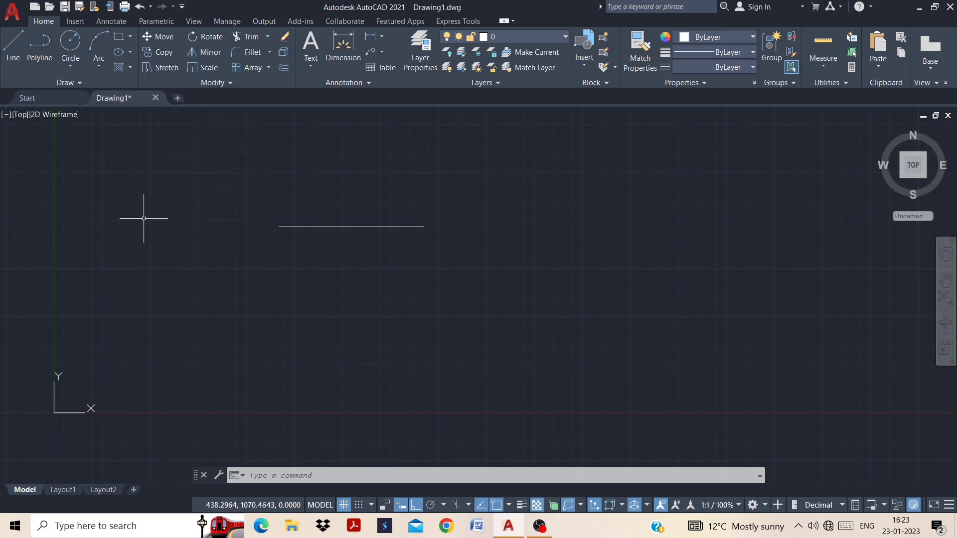
{"action": "type", "text": "a"}
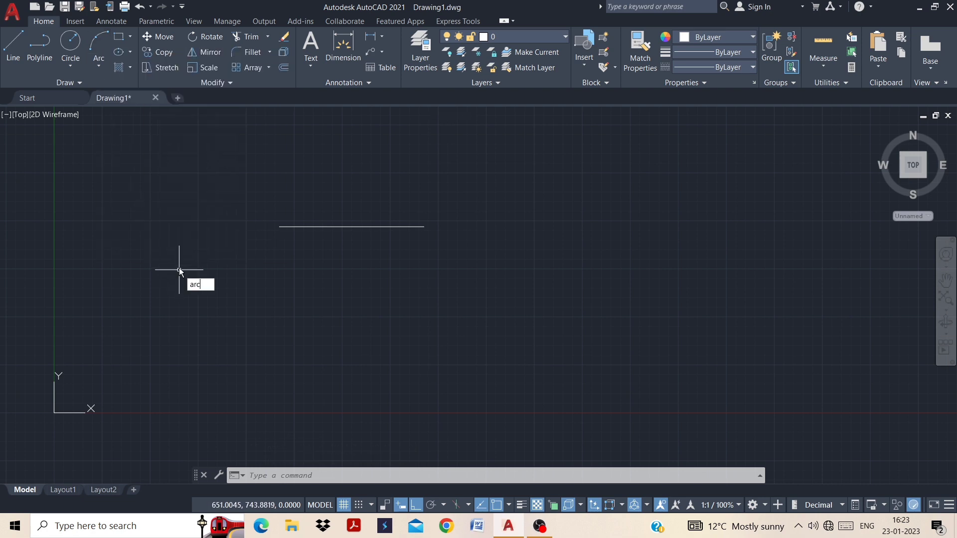
{"action": "type", "text": "rc"}
{"action": "key", "text": "Return"}
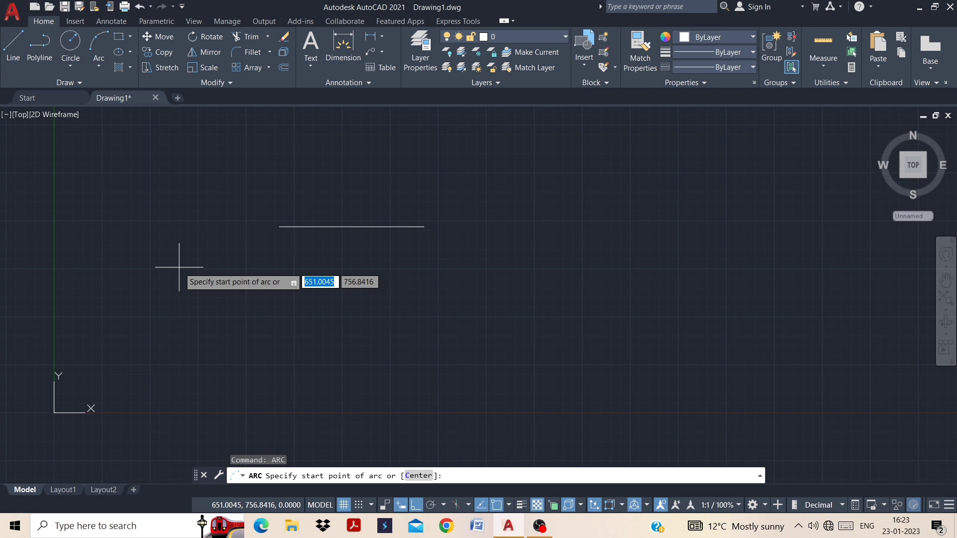
{"action": "key", "text": "Escape"}
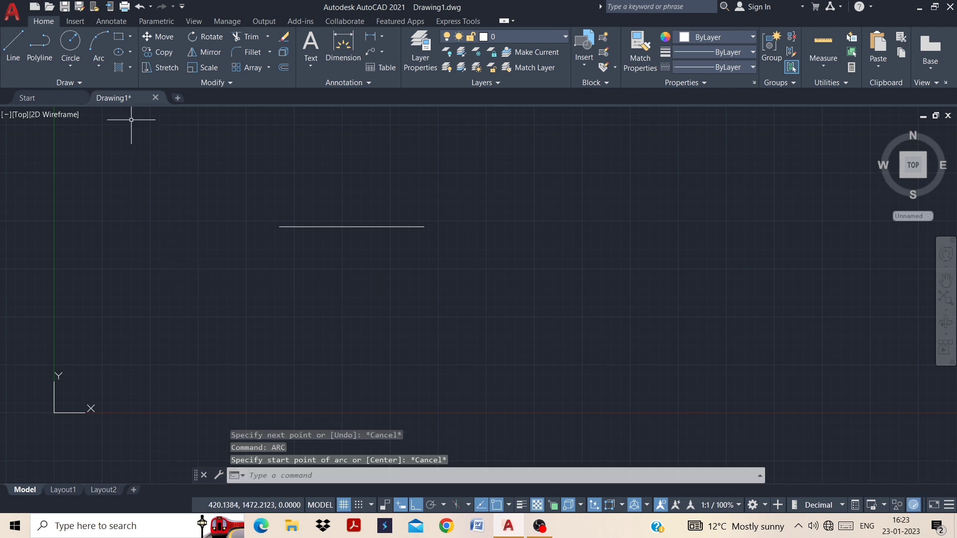
Step: Draw a 3-Point arc with Ortho off, from the line's left end through a point above its middle to its right end
{"action": "left_click", "coordinate": [99, 67]}
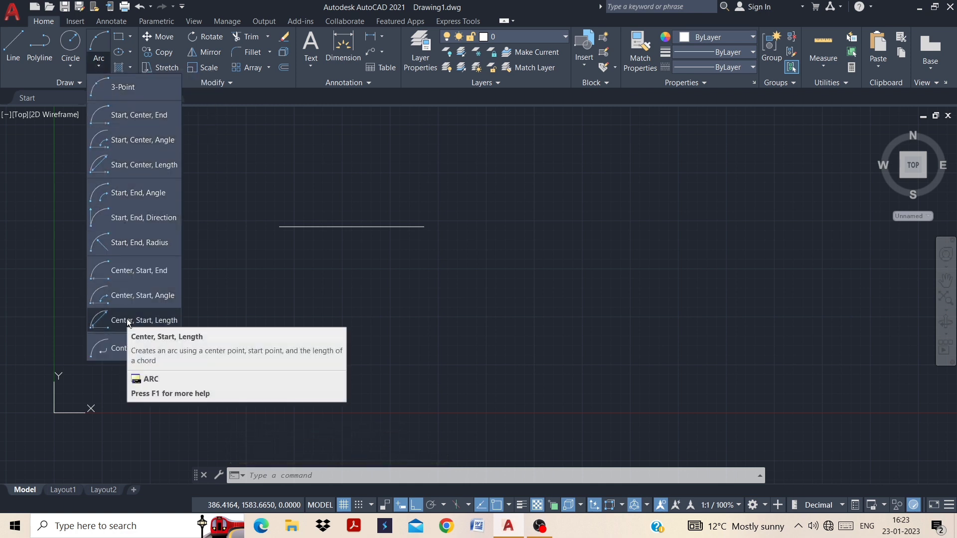
{"action": "left_click", "coordinate": [132, 90]}
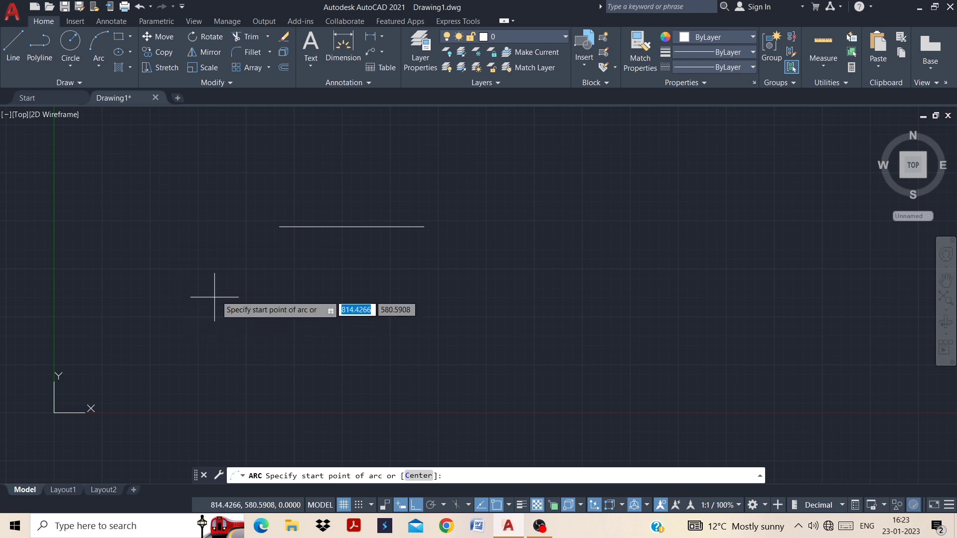
{"action": "left_click", "coordinate": [280, 227]}
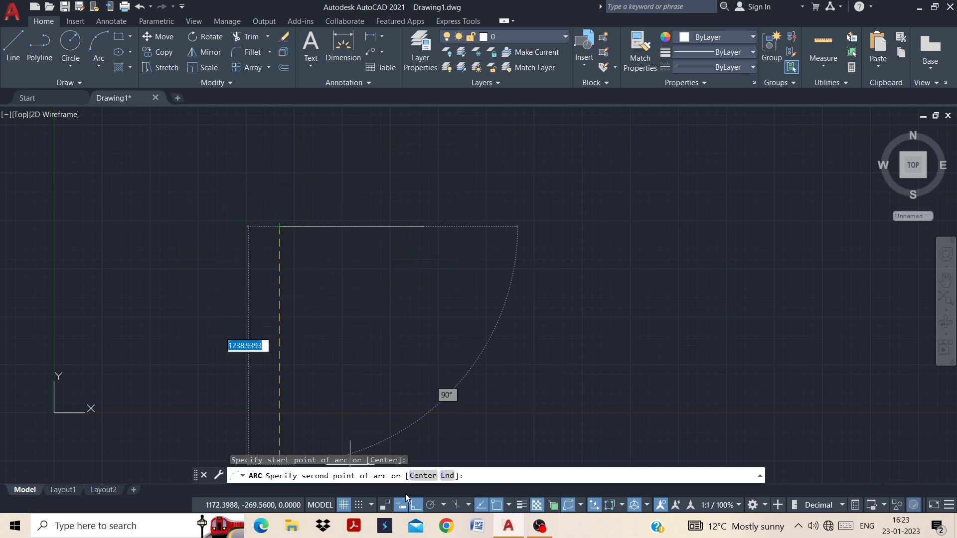
{"action": "left_click", "coordinate": [417, 505]}
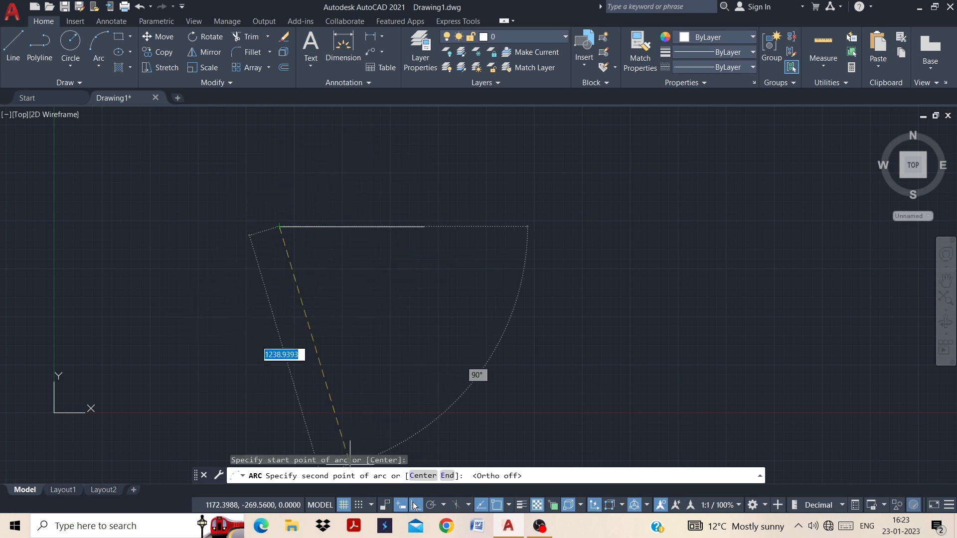
{"action": "left_click", "coordinate": [348, 142]}
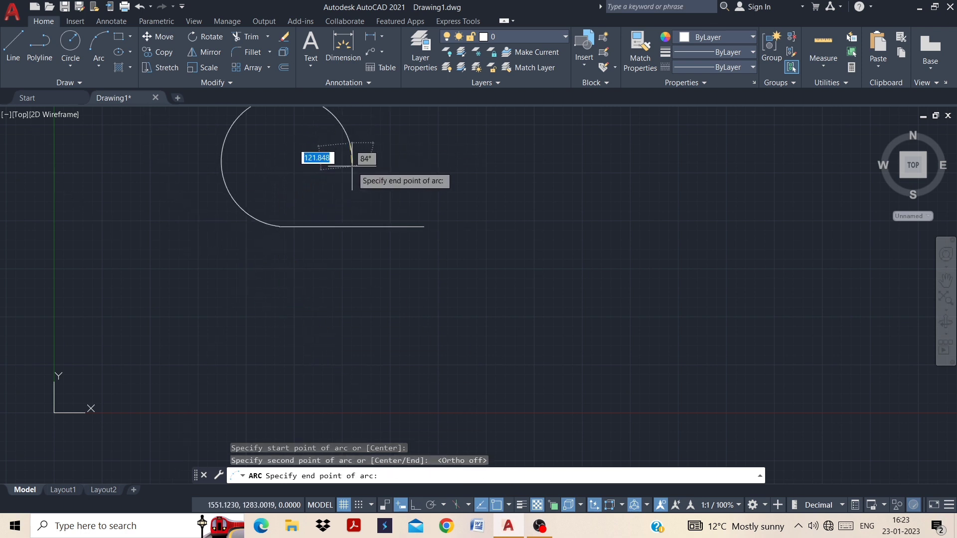
{"action": "left_click", "coordinate": [424, 227]}
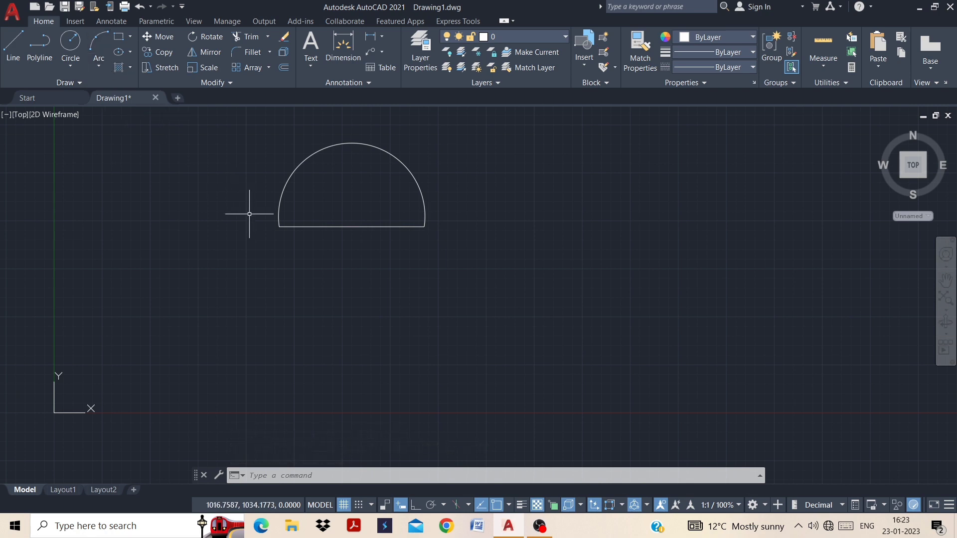
Step: Draw a second, taller three-point arc above the first one, joining the same two ends of the line
{"action": "type", "text": "arc"}
{"action": "key", "text": "Return"}
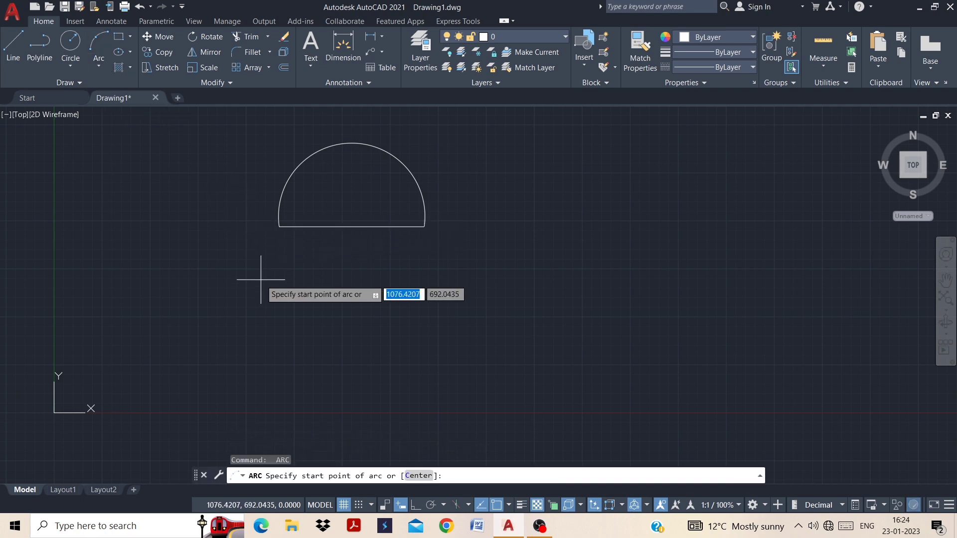
{"action": "left_click", "coordinate": [278, 226]}
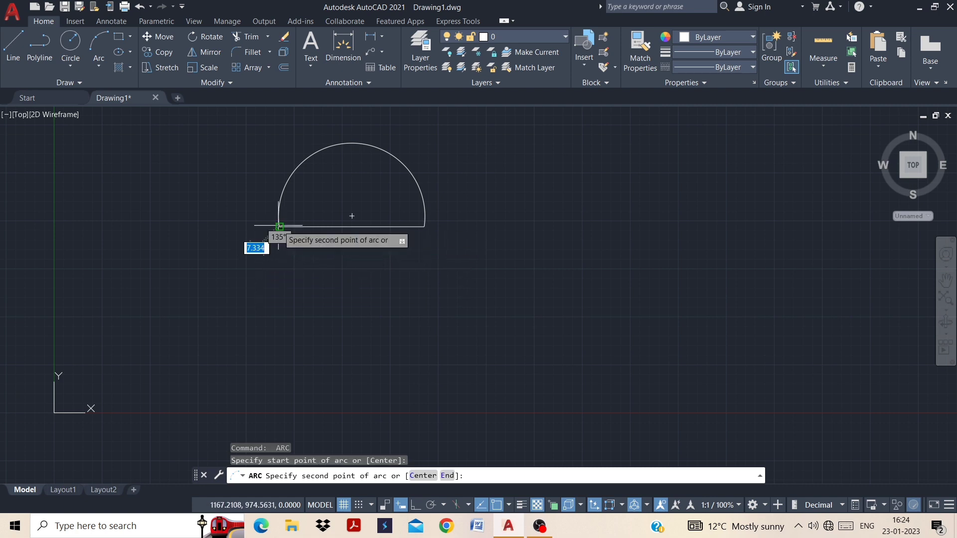
{"action": "left_click", "coordinate": [347, 117]}
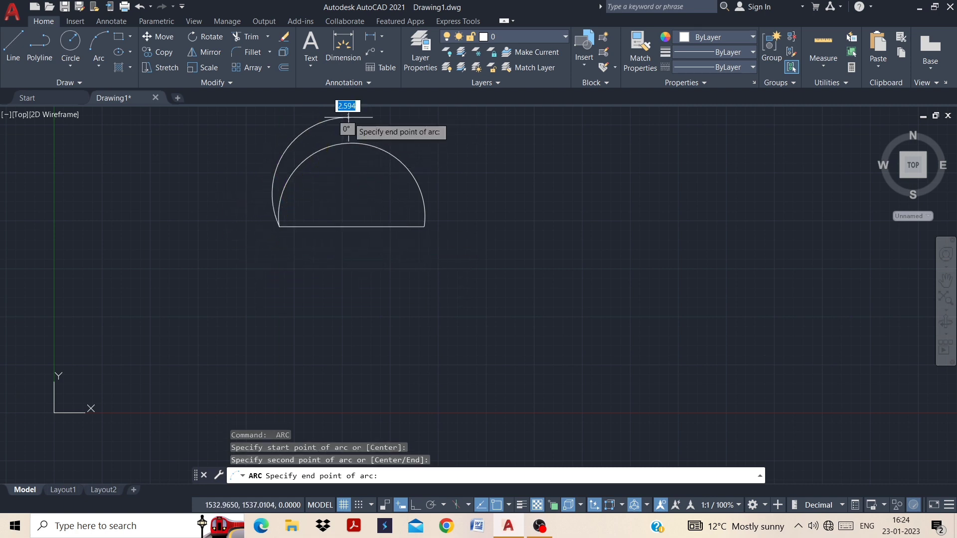
{"action": "left_click", "coordinate": [424, 226]}
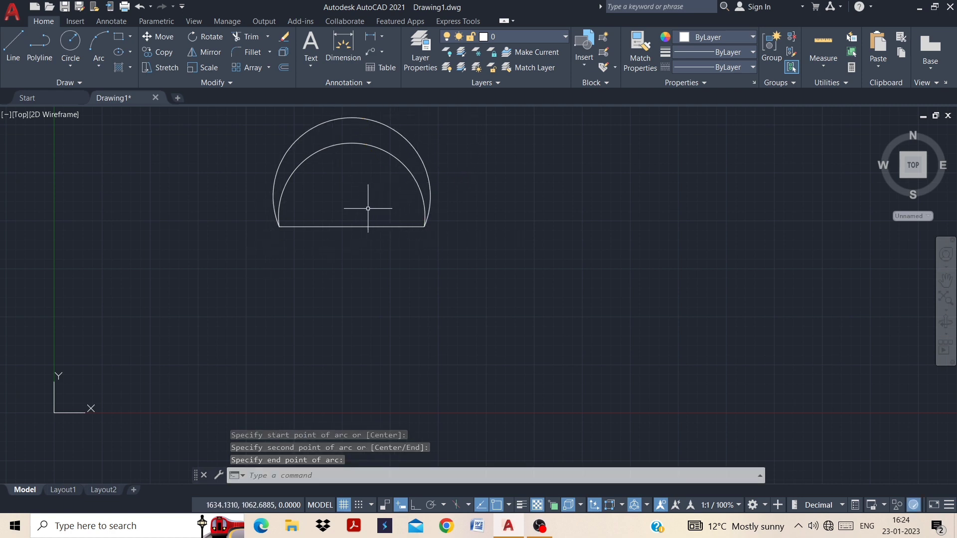
Step: Draw a Start, Center, End arc below the line, from its left end to its right end, centred on the taller arc's centre
{"action": "left_click", "coordinate": [97, 68]}
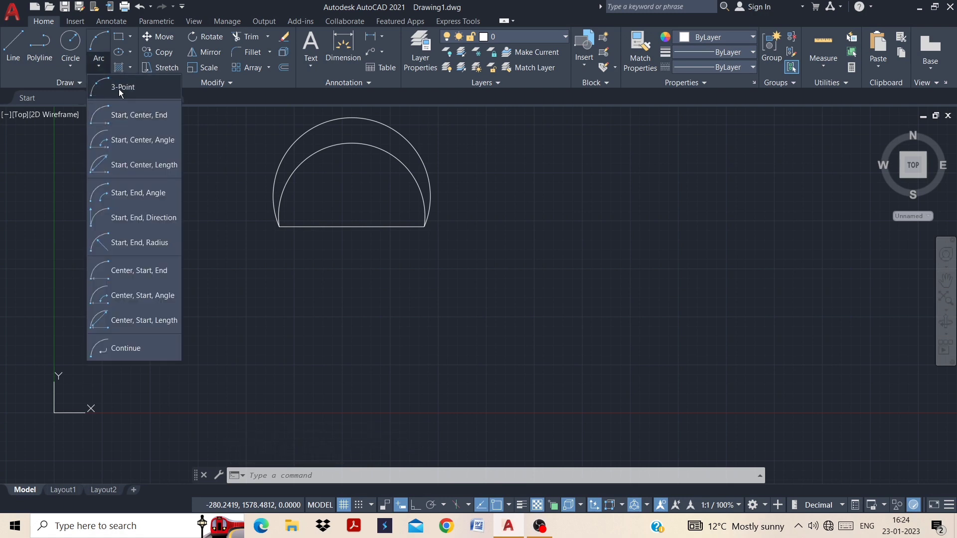
{"action": "left_click", "coordinate": [122, 115]}
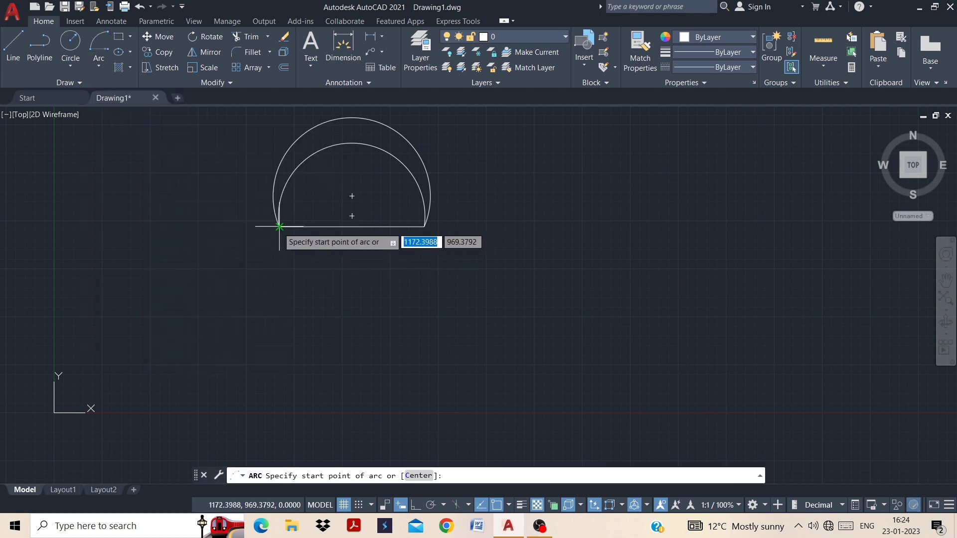
{"action": "left_click", "coordinate": [279, 226]}
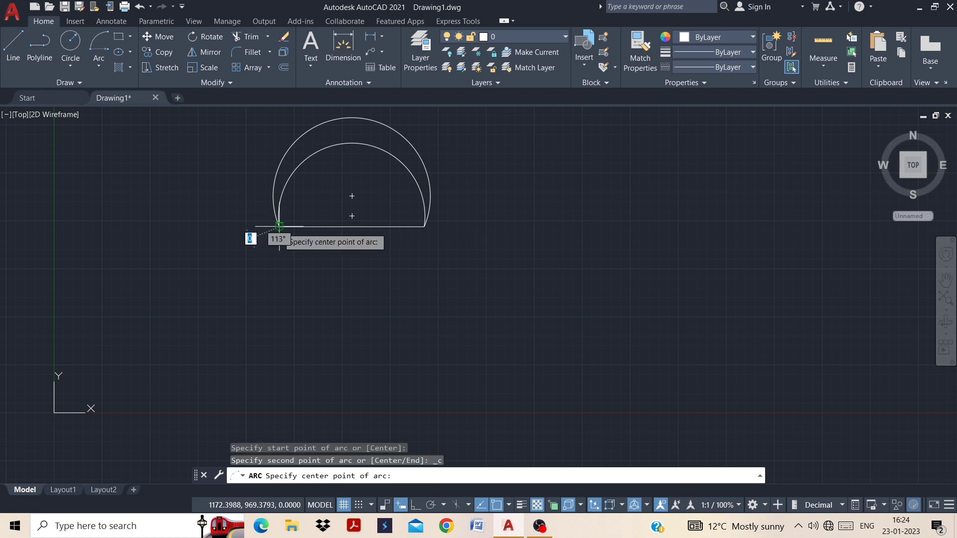
{"action": "left_click", "coordinate": [352, 196]}
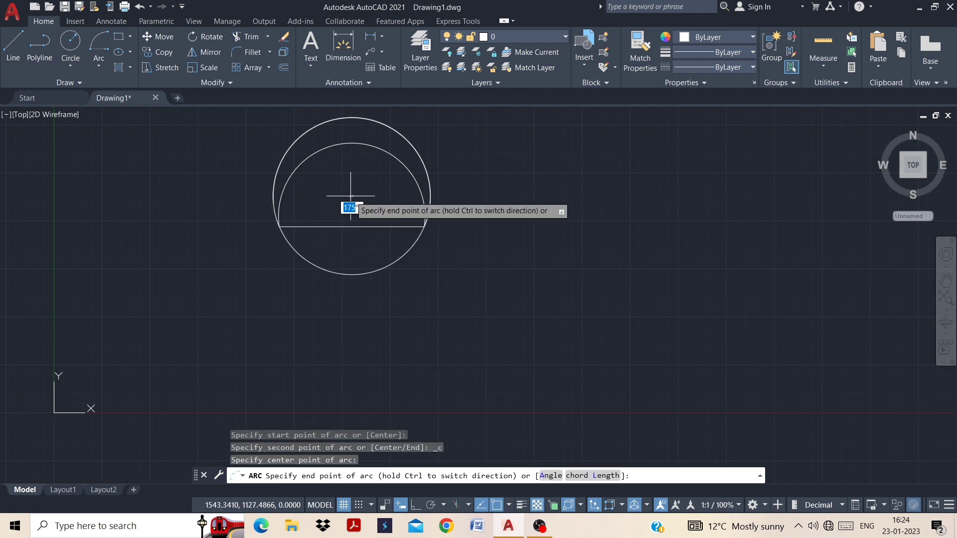
{"action": "left_click", "coordinate": [424, 226]}
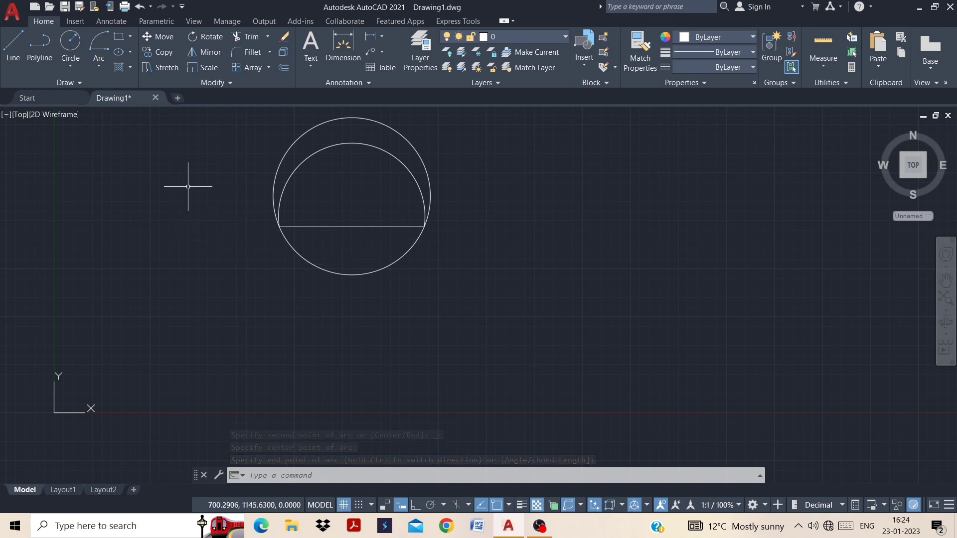
Step: Draw a Start, Center, Angle arc from the line's right end, with its centre right of the circle shape and a 270-degree included angle
{"action": "left_click", "coordinate": [97, 61]}
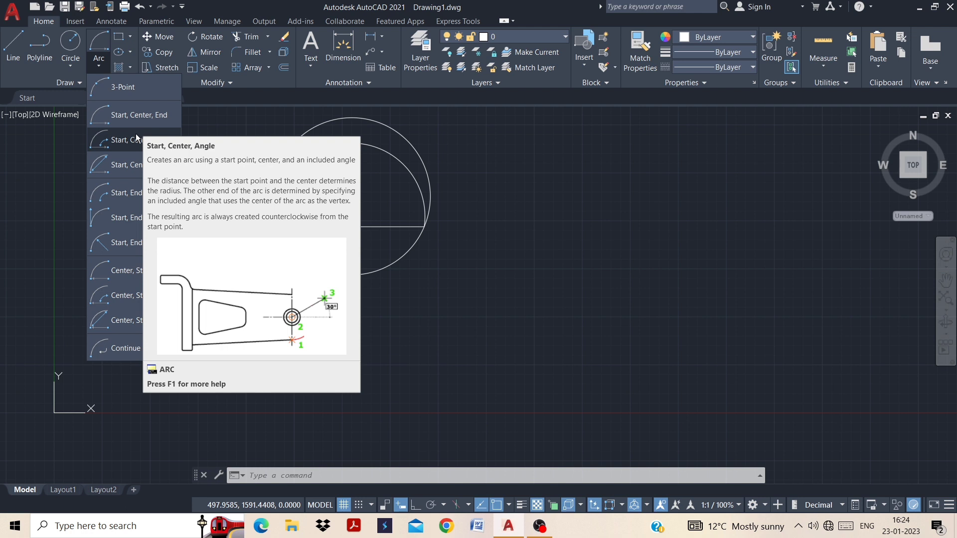
{"action": "left_click", "coordinate": [136, 134]}
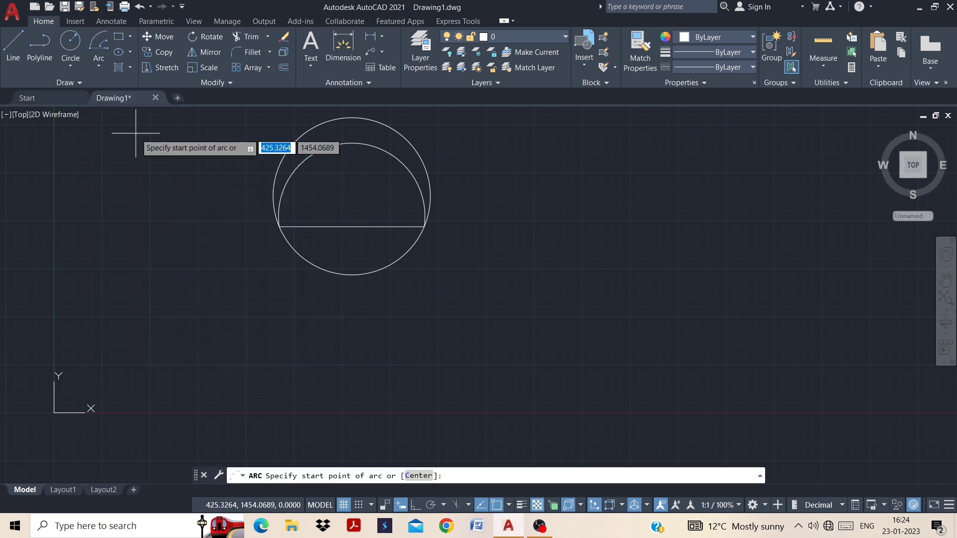
{"action": "left_click", "coordinate": [425, 227]}
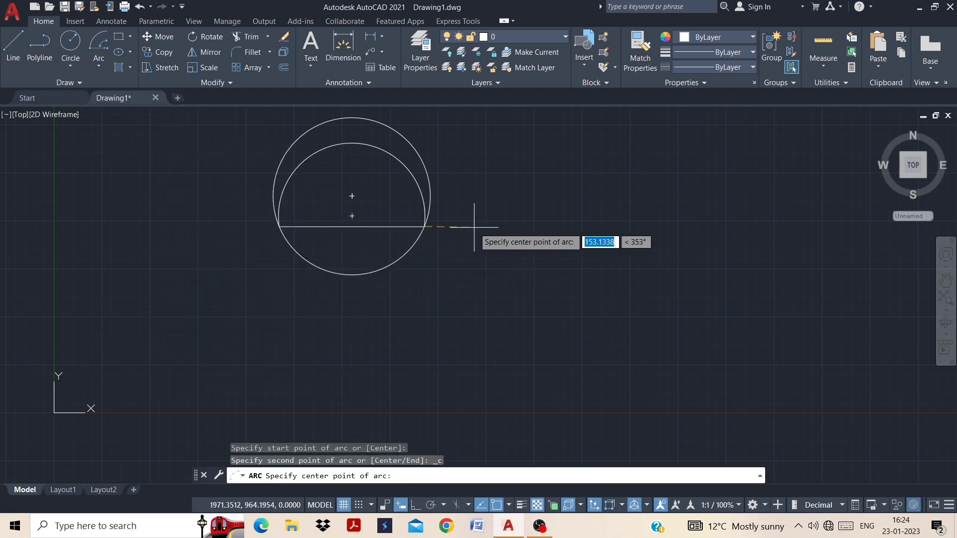
{"action": "left_click", "coordinate": [519, 194]}
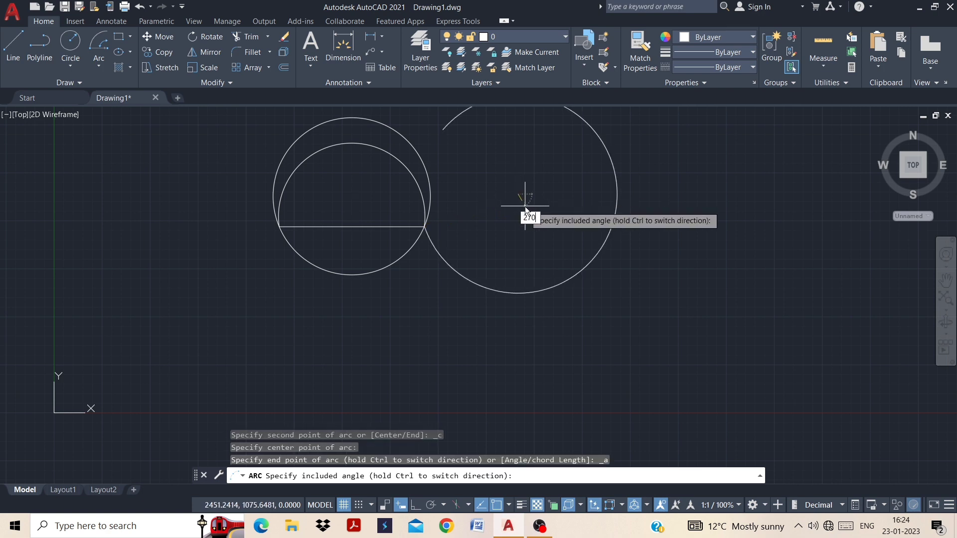
{"action": "key", "text": "Return"}
{"action": "scroll", "coordinate": [421, 293], "scroll_direction": "down", "scroll_amount": 2}
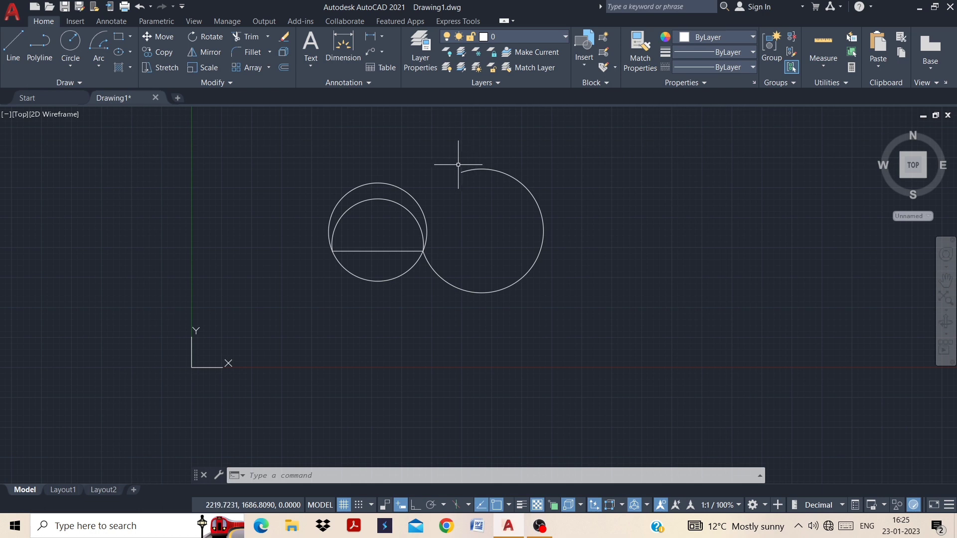
Step: Draw a Start, Center, Length arc in the empty area right of the 270-degree arc, with a chord length of 800
{"action": "left_click", "coordinate": [99, 67]}
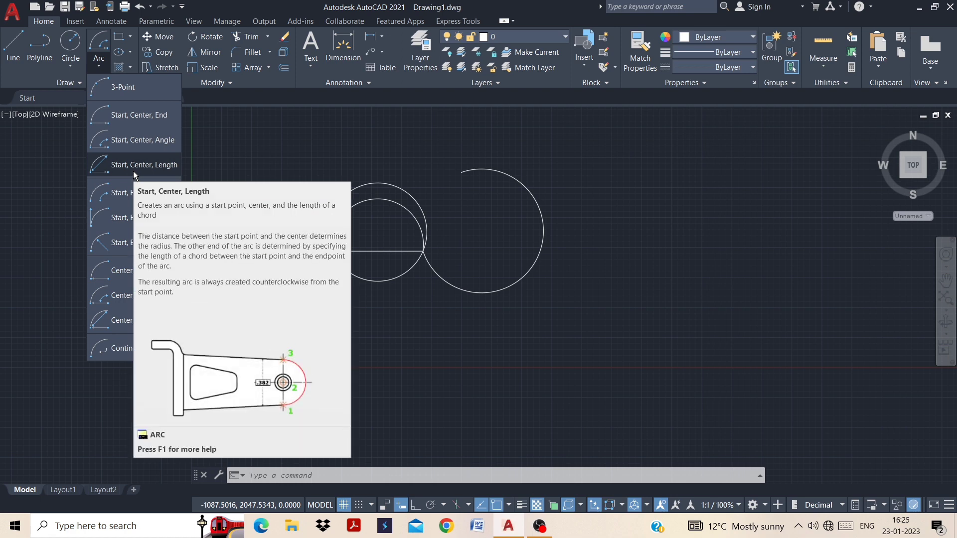
{"action": "left_click", "coordinate": [133, 169]}
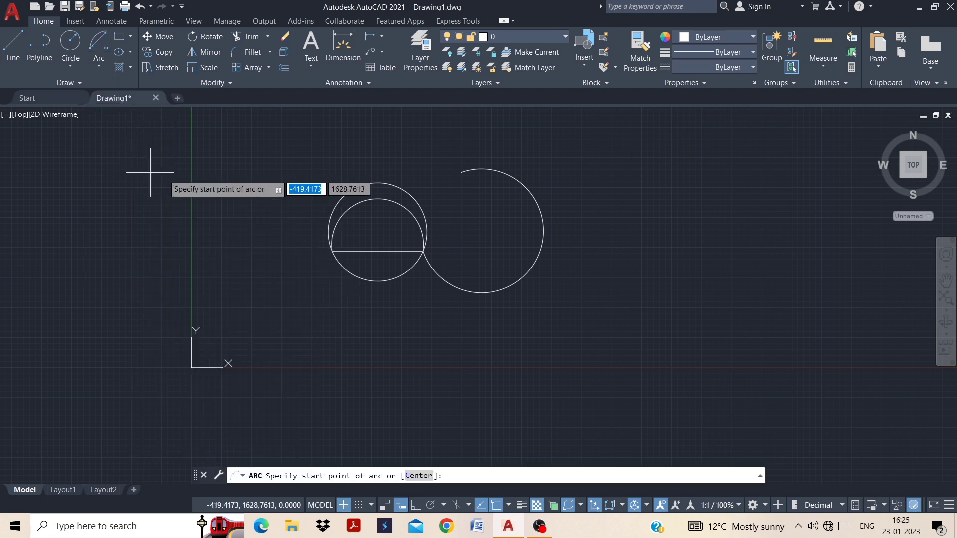
{"action": "left_click", "coordinate": [590, 233]}
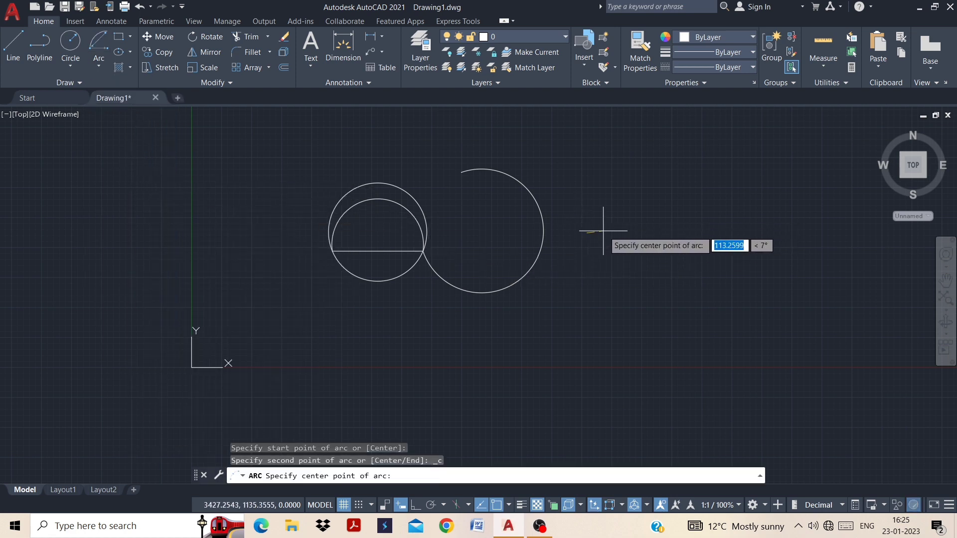
{"action": "left_click", "coordinate": [677, 182]}
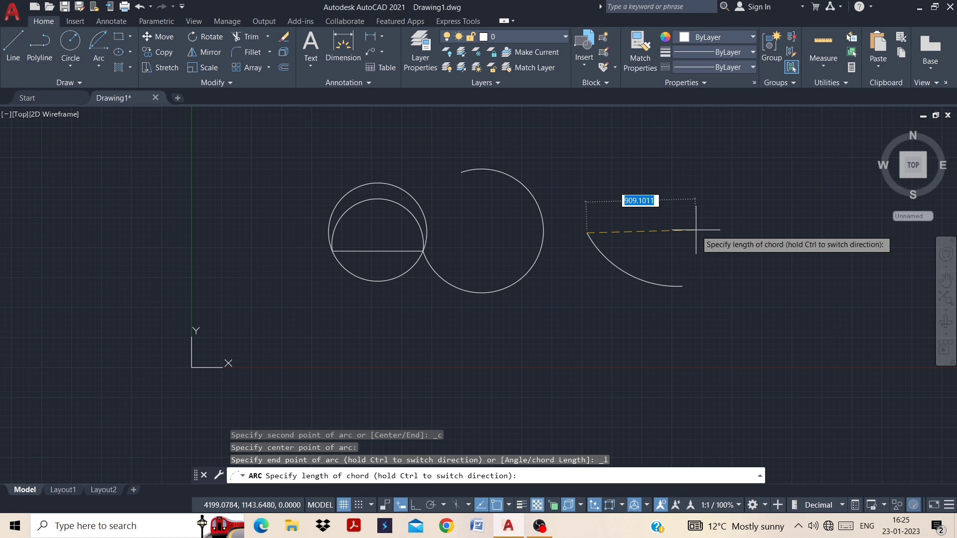
{"action": "type", "text": "800"}
{"action": "key", "text": "Return"}
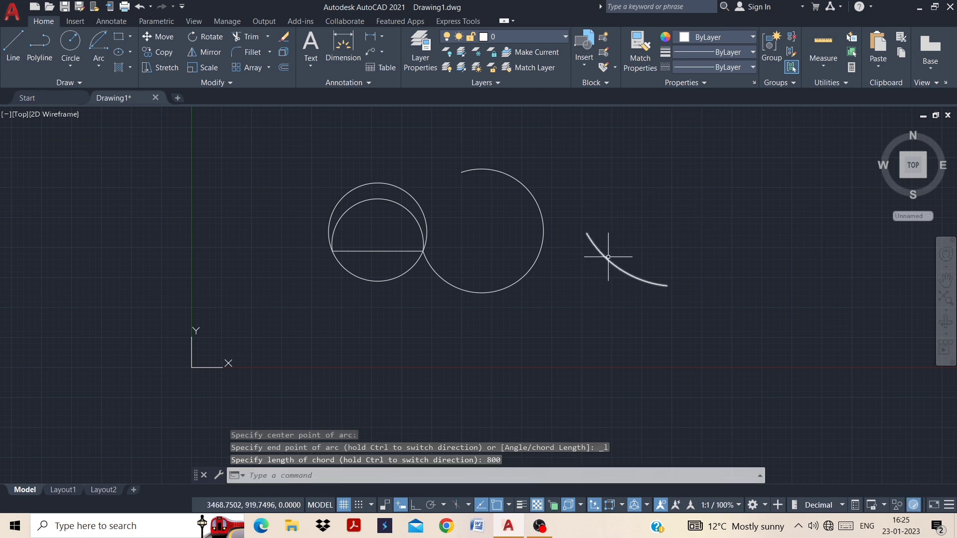
{"action": "left_click", "coordinate": [98, 68]}
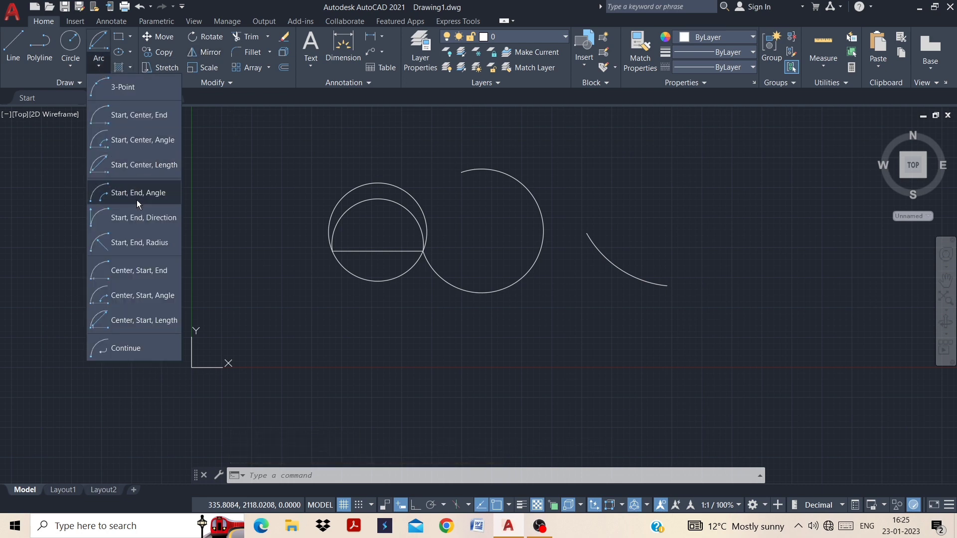
{"action": "left_click", "coordinate": [420, 159]}
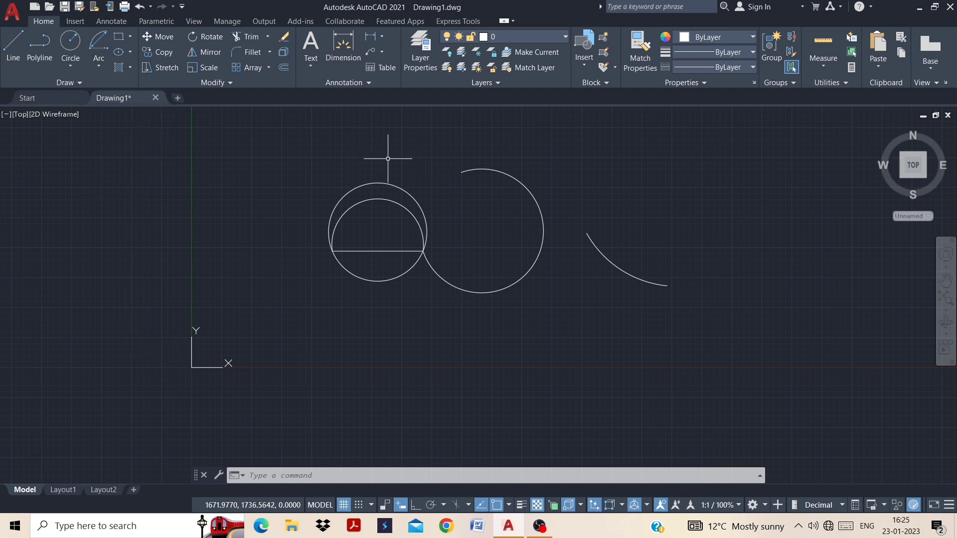
Step: Draw a vertical line in the empty area right of the 800-chord arc, turning Ortho mode on to keep it straight
{"action": "left_click", "coordinate": [13, 45]}
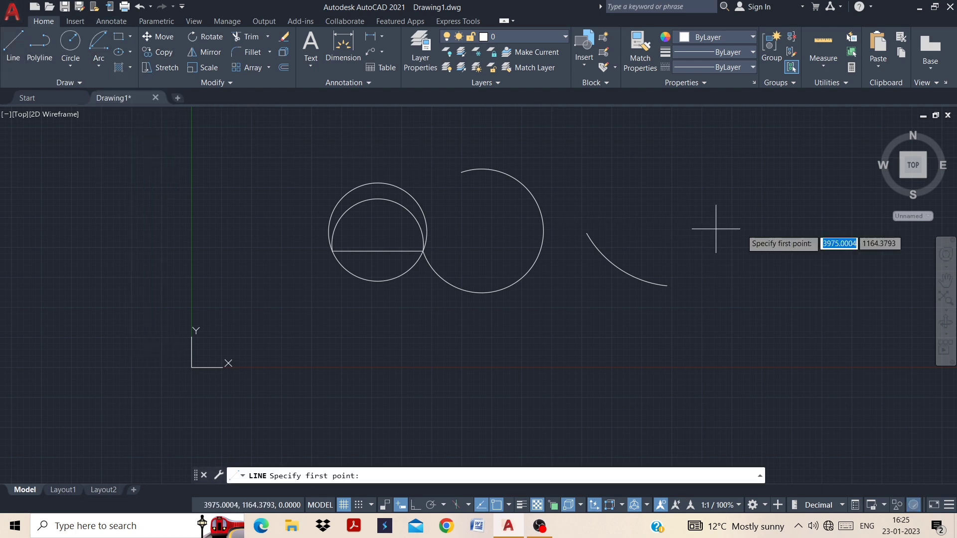
{"action": "left_click", "coordinate": [719, 182]}
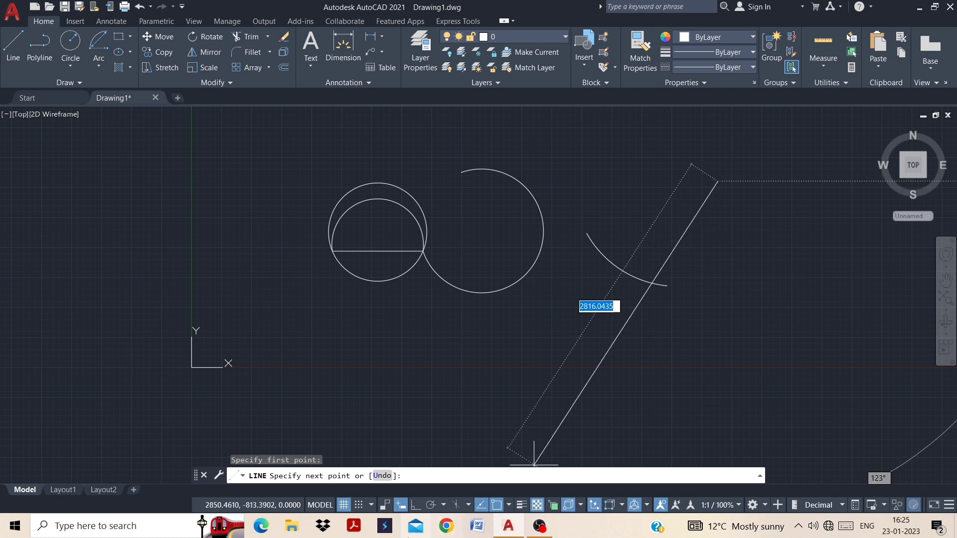
{"action": "left_click", "coordinate": [415, 505]}
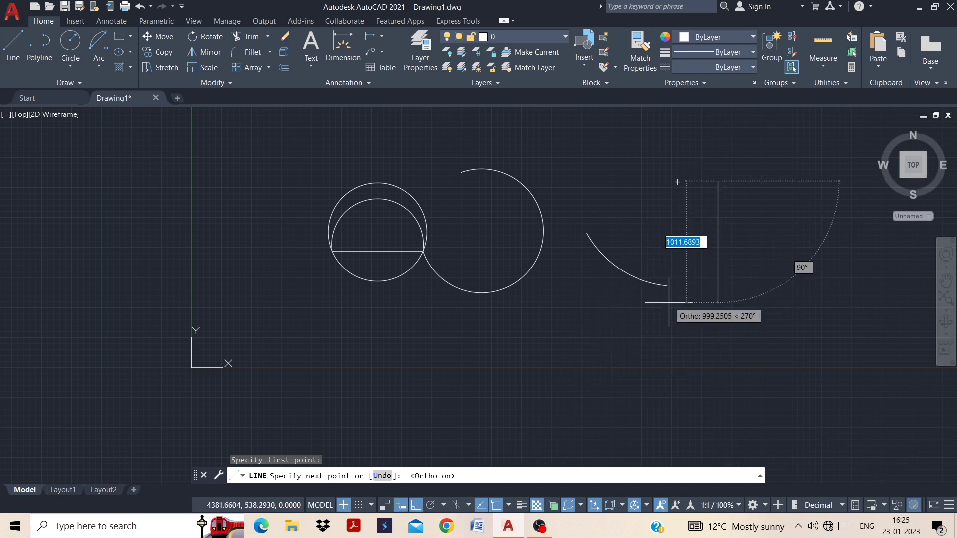
{"action": "left_click", "coordinate": [700, 287]}
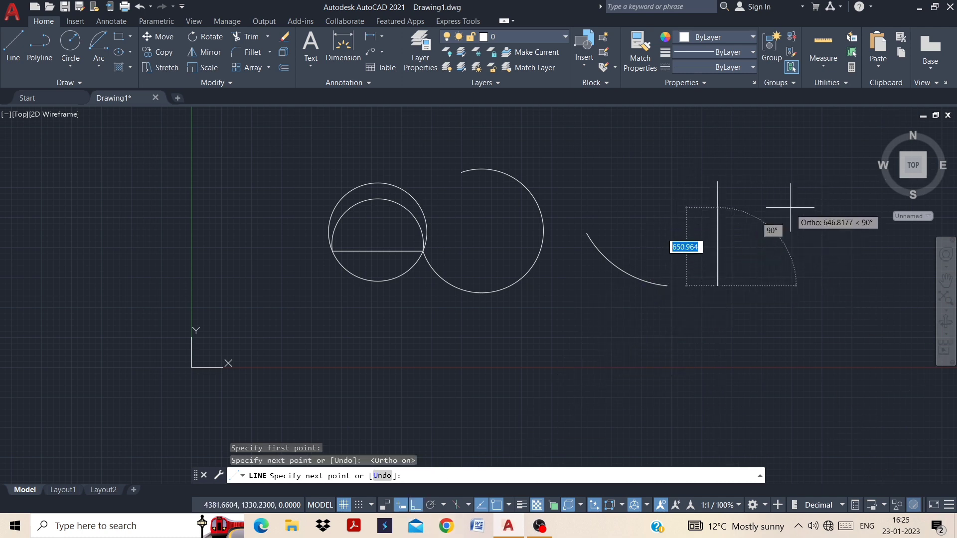
{"action": "key", "text": "Escape"}
Step: Draw a second, slightly longer vertical line right of the first, starting higher and ending near the first line's lower end level
{"action": "key", "text": "Return"}
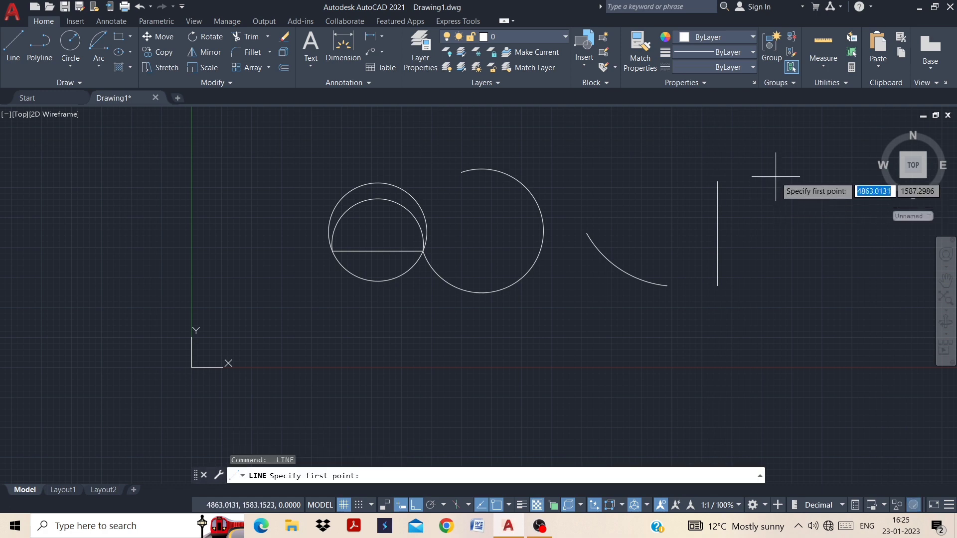
{"action": "left_click", "coordinate": [777, 158]}
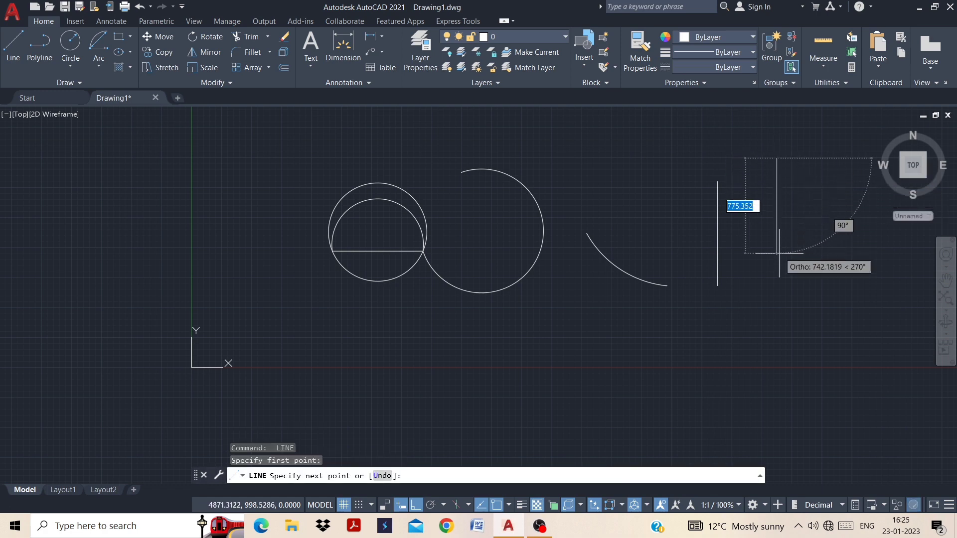
{"action": "left_click", "coordinate": [777, 283]}
{"action": "key", "text": "Escape"}
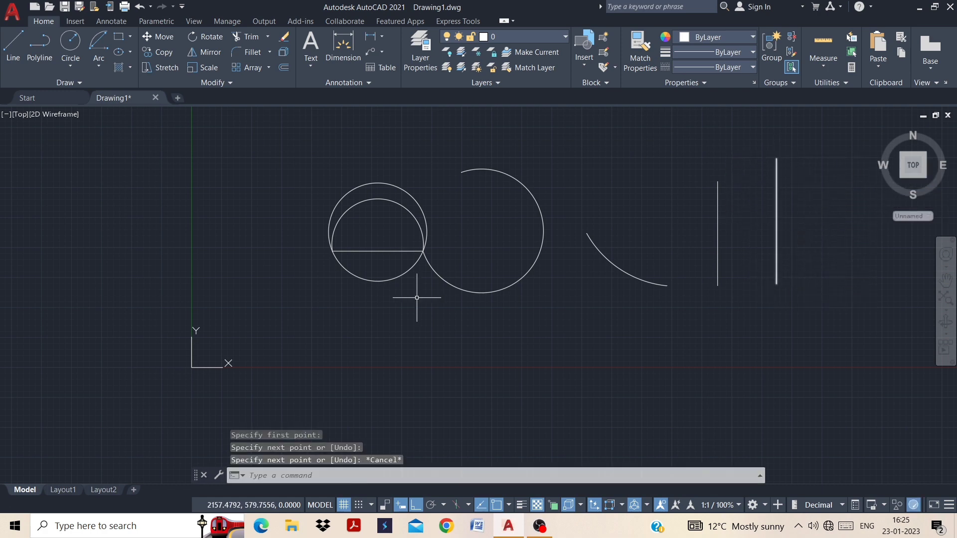
Step: Draw a Start, End, Angle arc from the right vertical line's upper end to the left line's upper end with a 120-degree included angle
{"action": "left_click", "coordinate": [98, 50]}
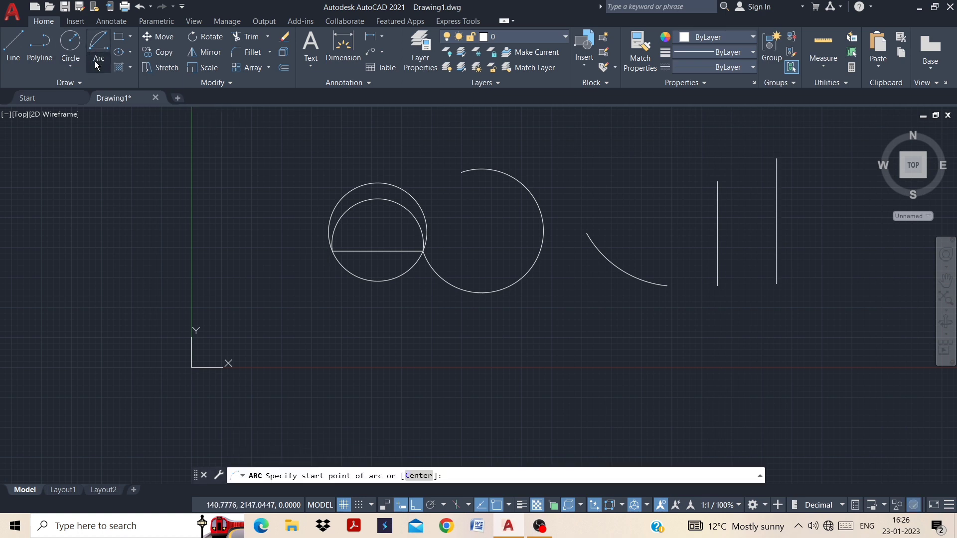
{"action": "left_click", "coordinate": [99, 65]}
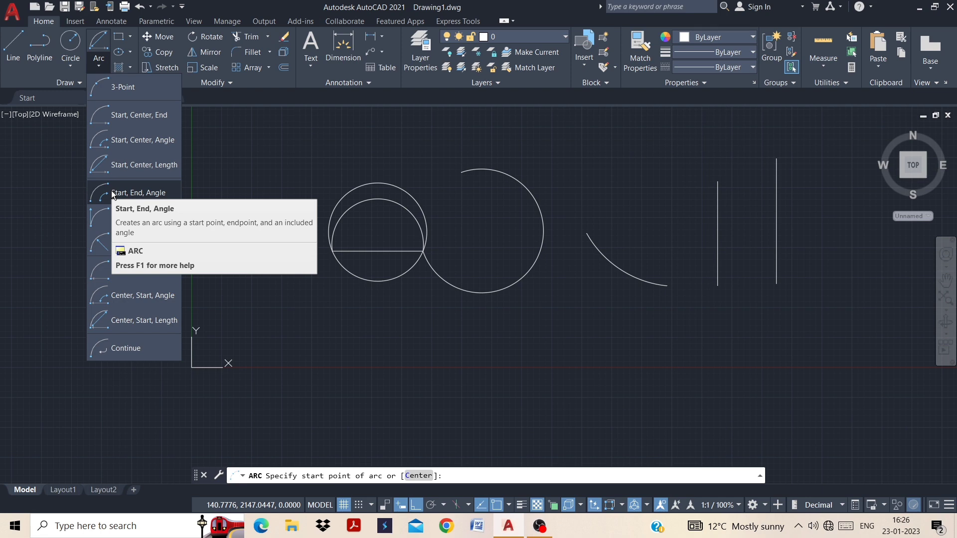
{"action": "left_click", "coordinate": [130, 193]}
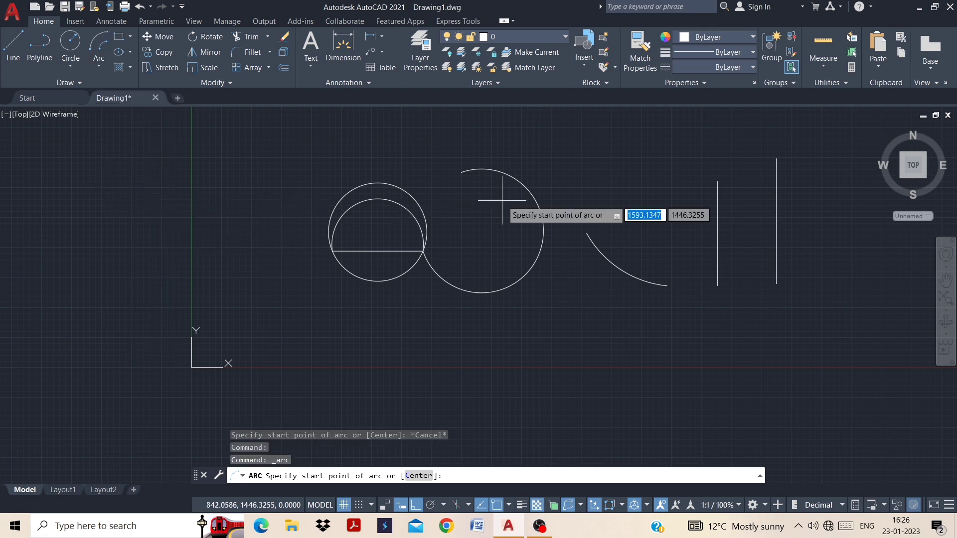
{"action": "left_click", "coordinate": [778, 158]}
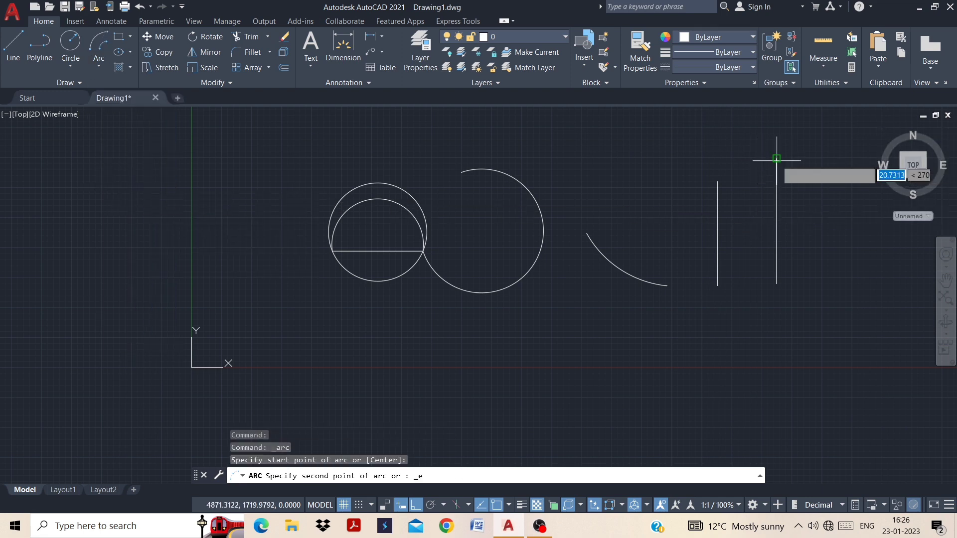
{"action": "left_click", "coordinate": [718, 181]}
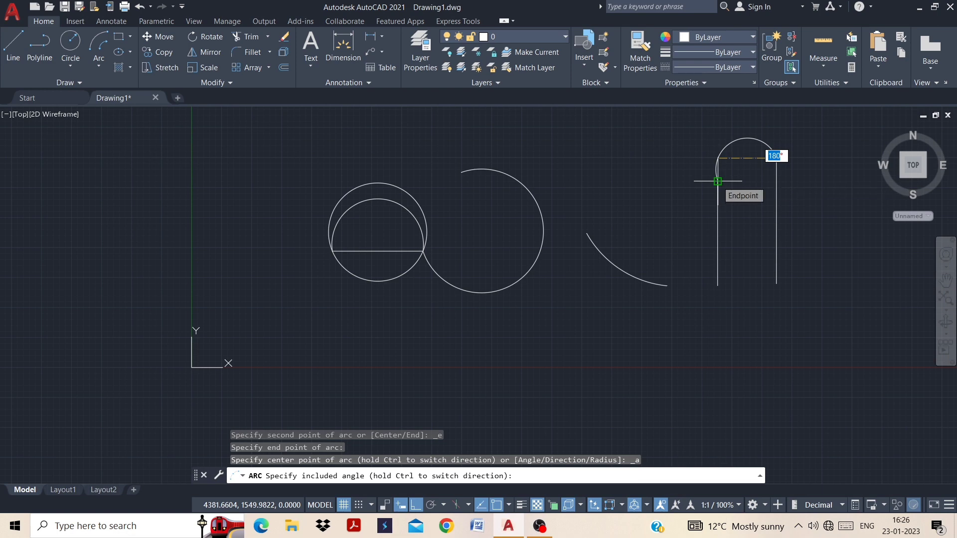
{"action": "type", "text": "1"}
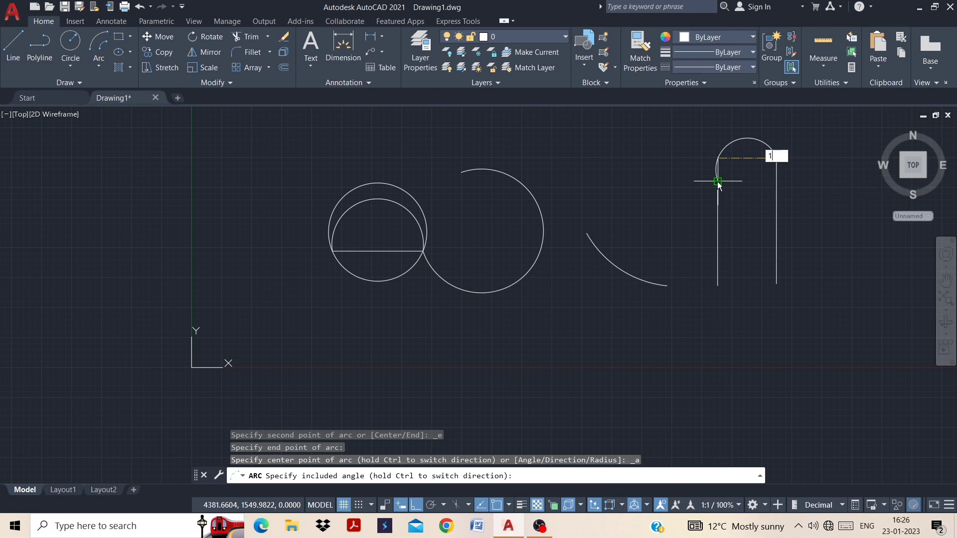
{"action": "type", "text": "20"}
{"action": "key", "text": "Return"}
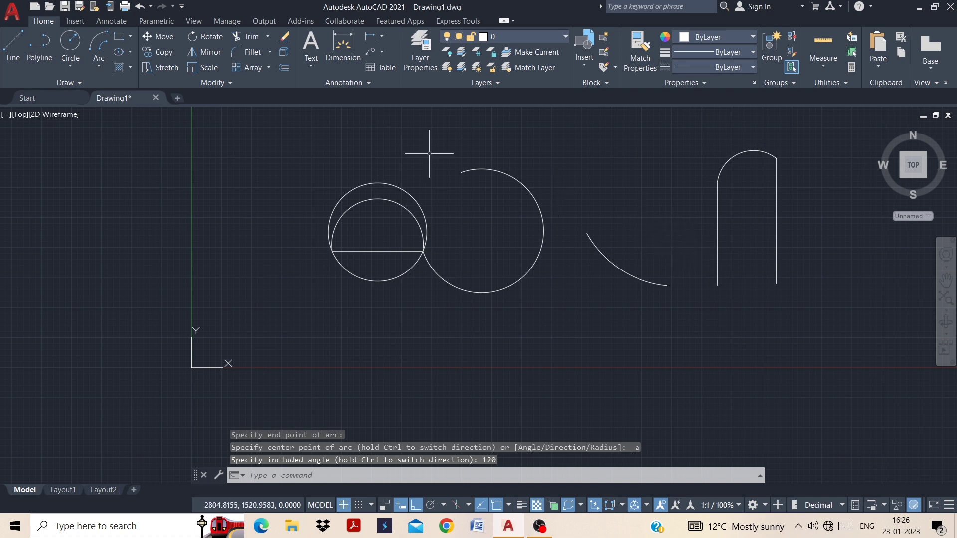
Step: Draw another Start, End, Angle arc in reverse, from the left line's upper end to the right line's upper end, entering an angle of 120
{"action": "left_click", "coordinate": [99, 48]}
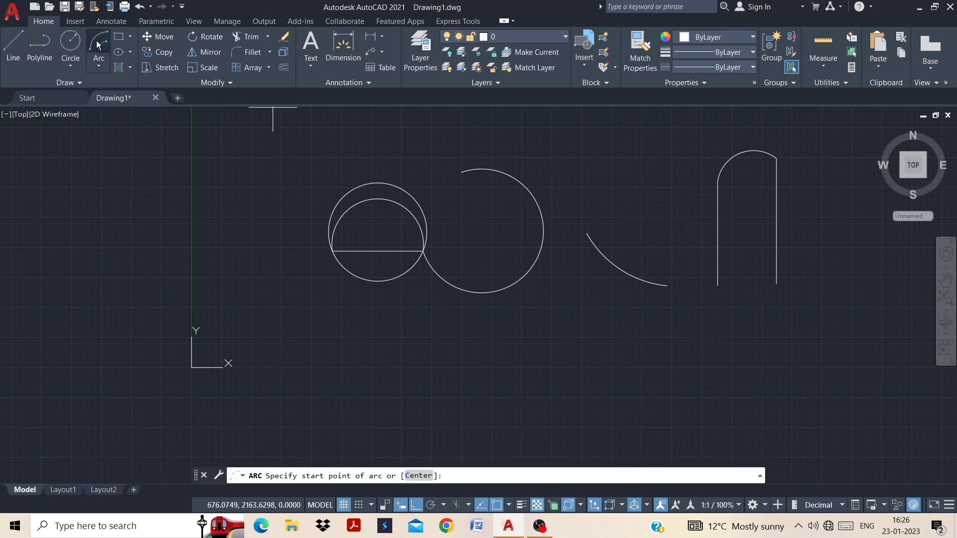
{"action": "left_click", "coordinate": [718, 181]}
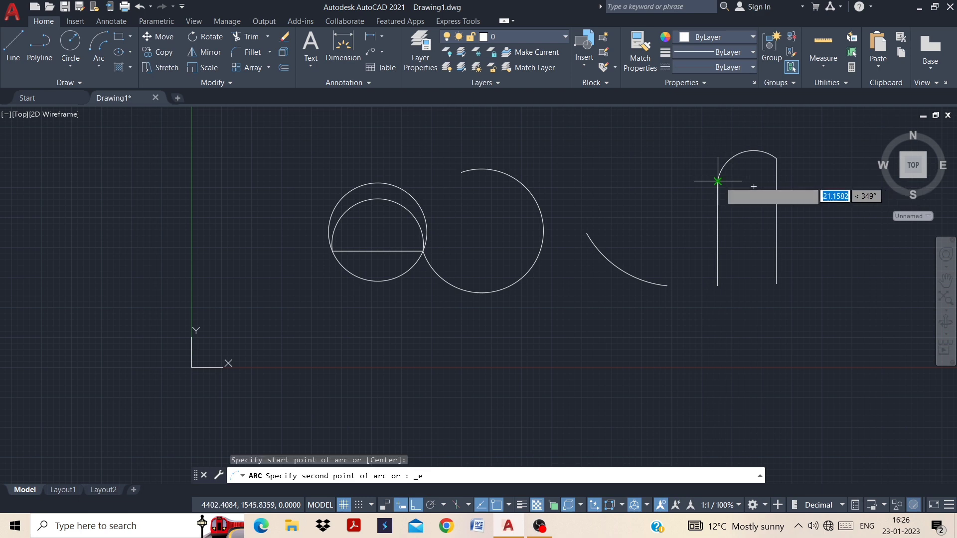
{"action": "left_click", "coordinate": [777, 159]}
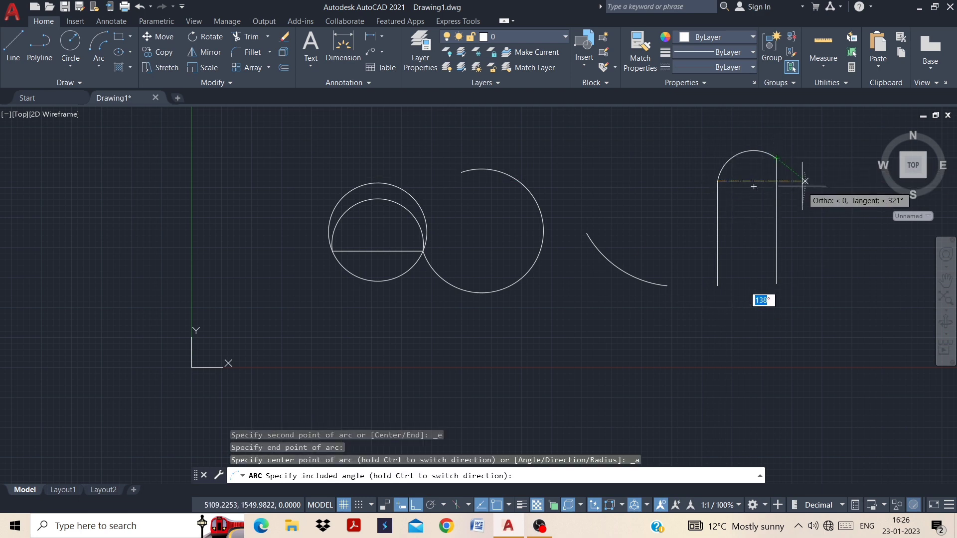
{"action": "type", "text": "120"}
{"action": "key", "text": "Return"}
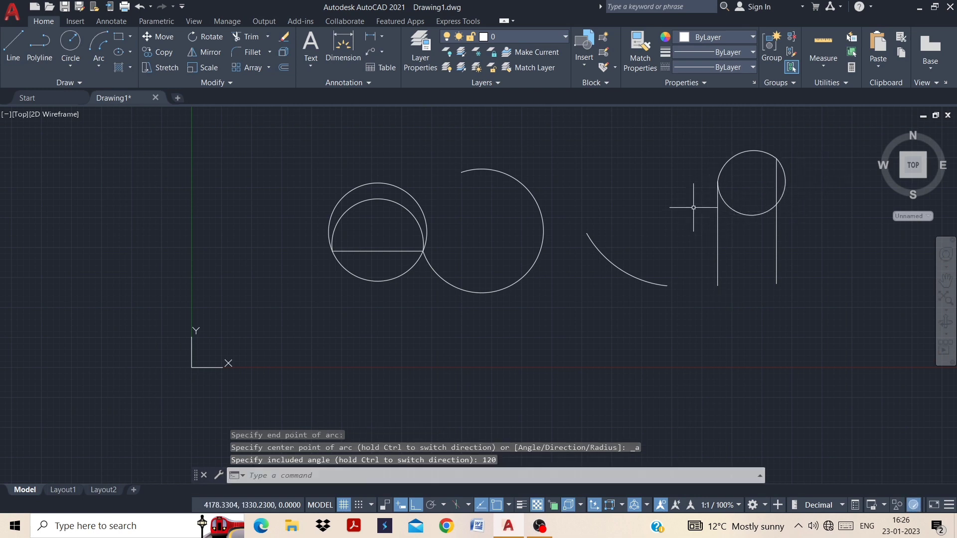
Step: Draw a Start, End, Direction arc from the left vertical line's lower end to the right line's lower end, with a tangent direction of 180
{"action": "left_click", "coordinate": [92, 67]}
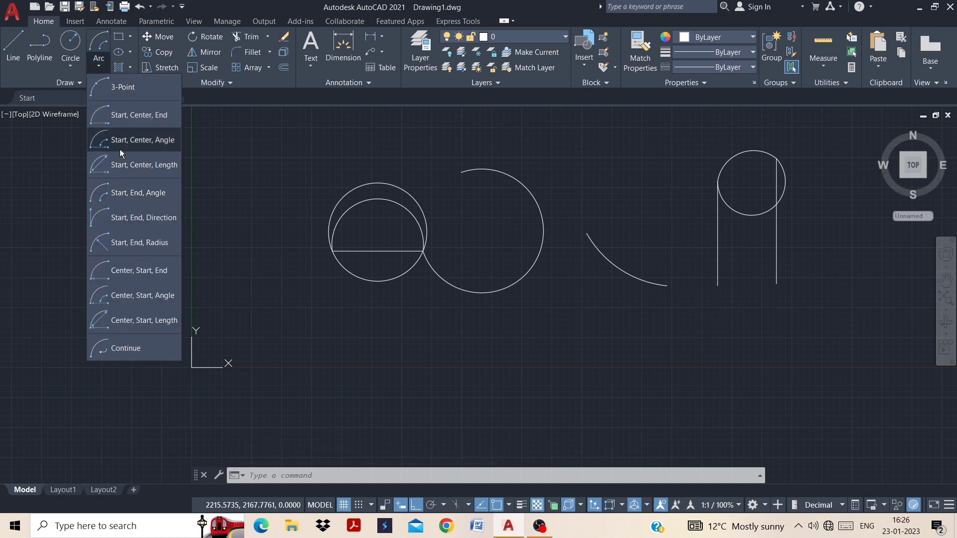
{"action": "left_click", "coordinate": [151, 222]}
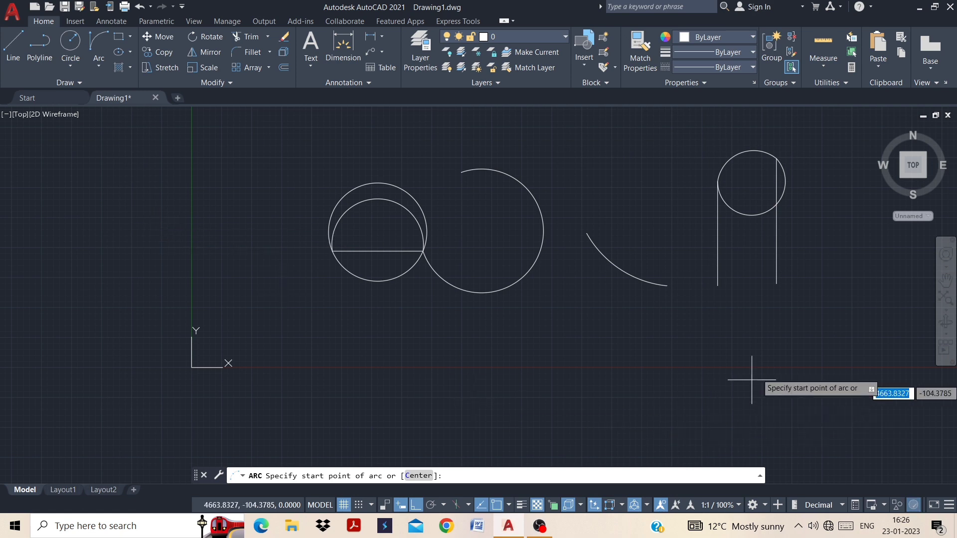
{"action": "left_click", "coordinate": [718, 286]}
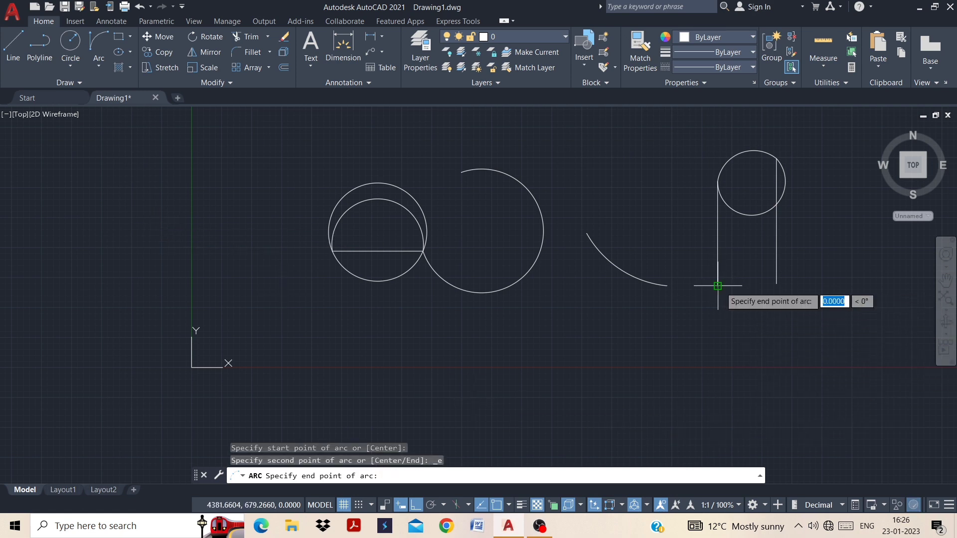
{"action": "left_click", "coordinate": [776, 284]}
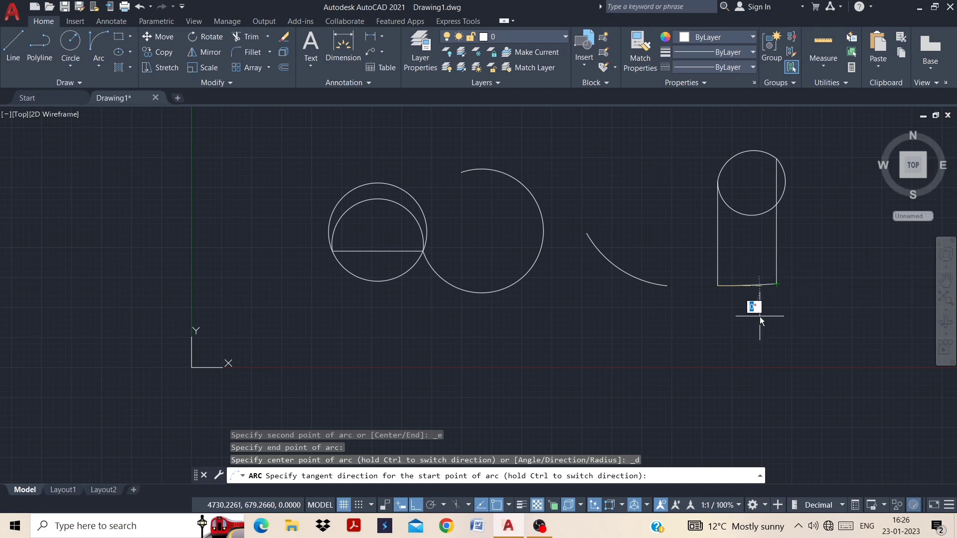
{"action": "type", "text": "0"}
{"action": "key", "text": "Return"}
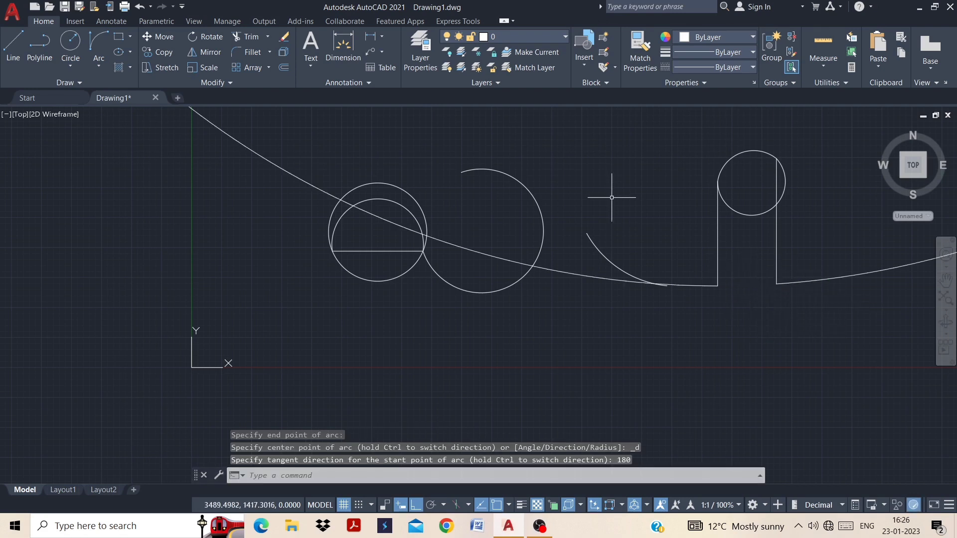
Step: Delete the oversized Start, End, Direction arc that joins the lower ends of the two vertical lines
{"action": "scroll", "coordinate": [584, 314], "scroll_direction": "down", "scroll_amount": 8}
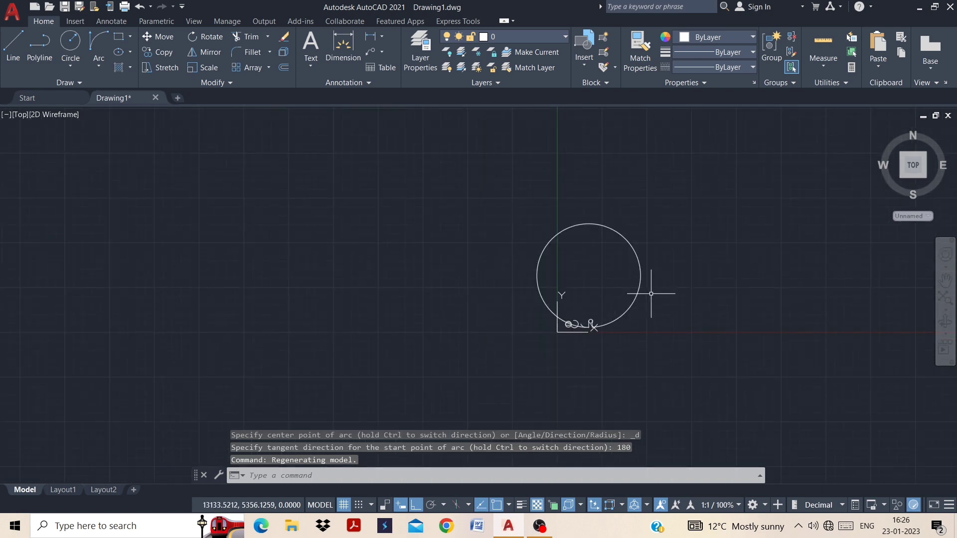
{"action": "scroll", "coordinate": [643, 295], "scroll_direction": "up", "scroll_amount": 4}
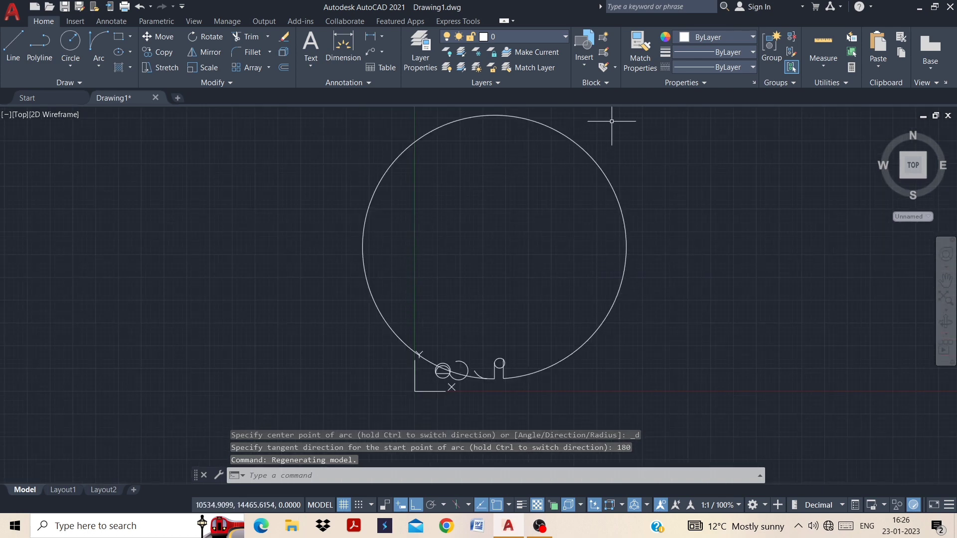
{"action": "left_click", "coordinate": [572, 142]}
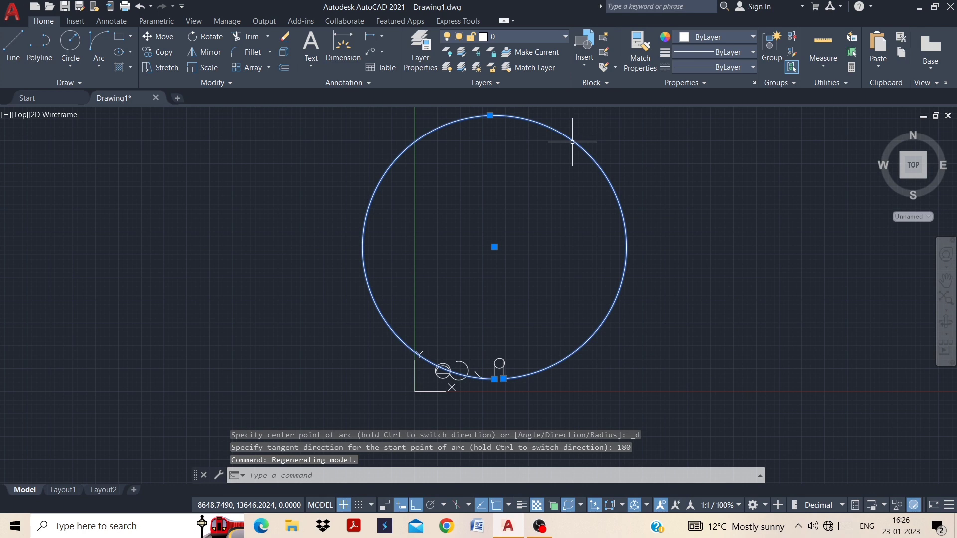
{"action": "key", "text": "Delete"}
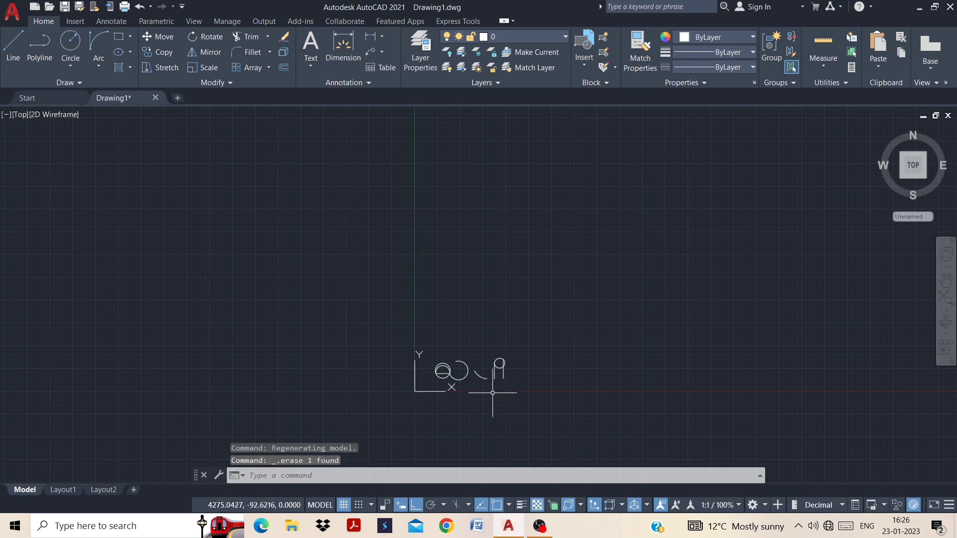
Step: Draw a Start, End, Radius arc from the left vertical line's lower end to the right line's lower end with a radius of 250
{"action": "scroll", "coordinate": [493, 393], "scroll_direction": "up", "scroll_amount": 5}
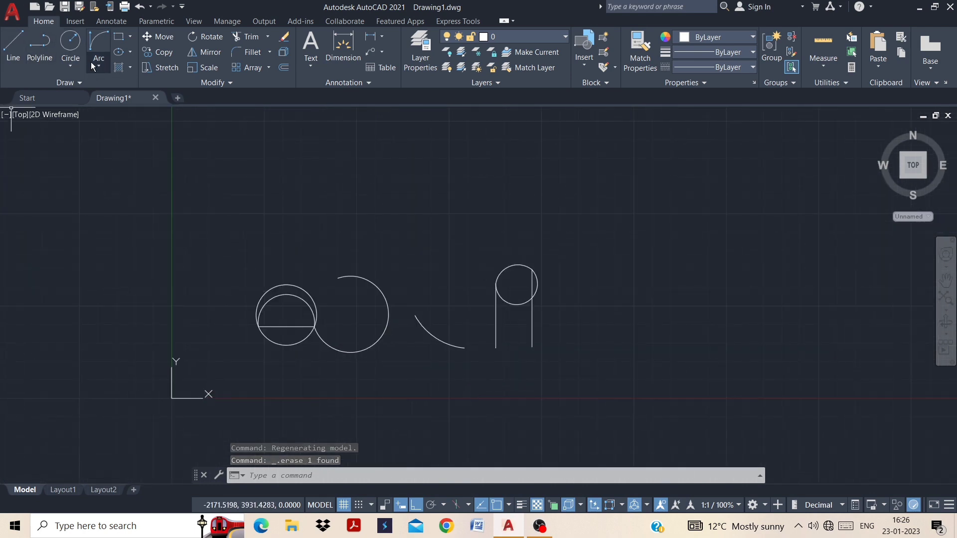
{"action": "left_click", "coordinate": [107, 65]}
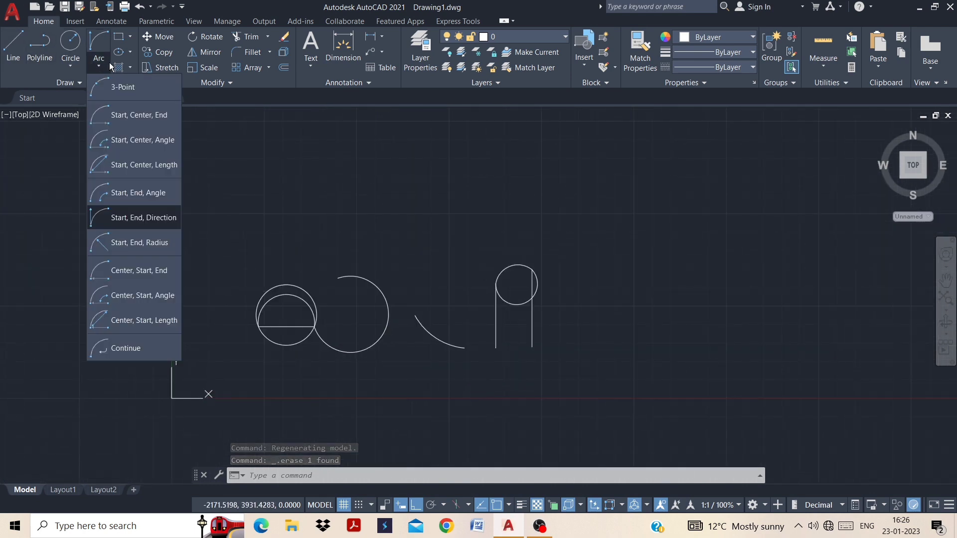
{"action": "left_click", "coordinate": [130, 247]}
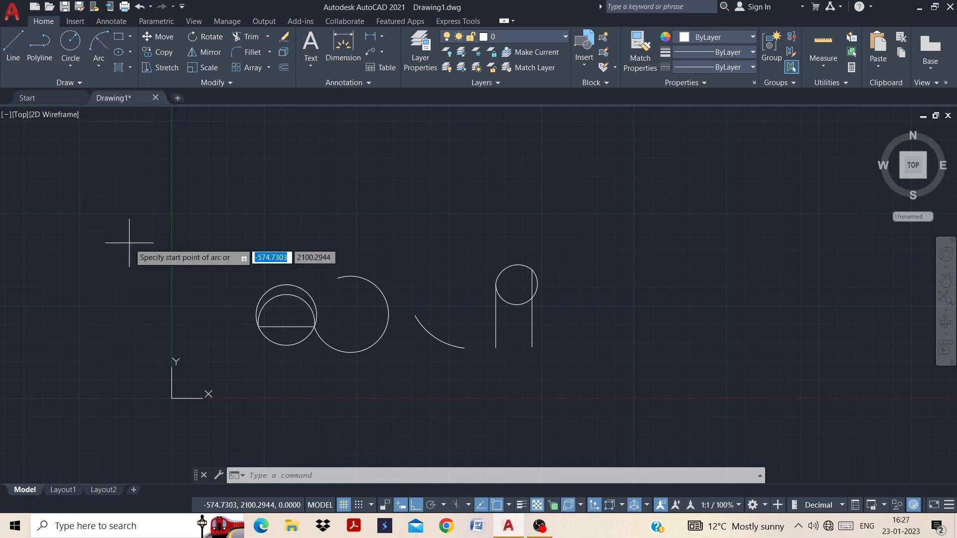
{"action": "left_click", "coordinate": [497, 347]}
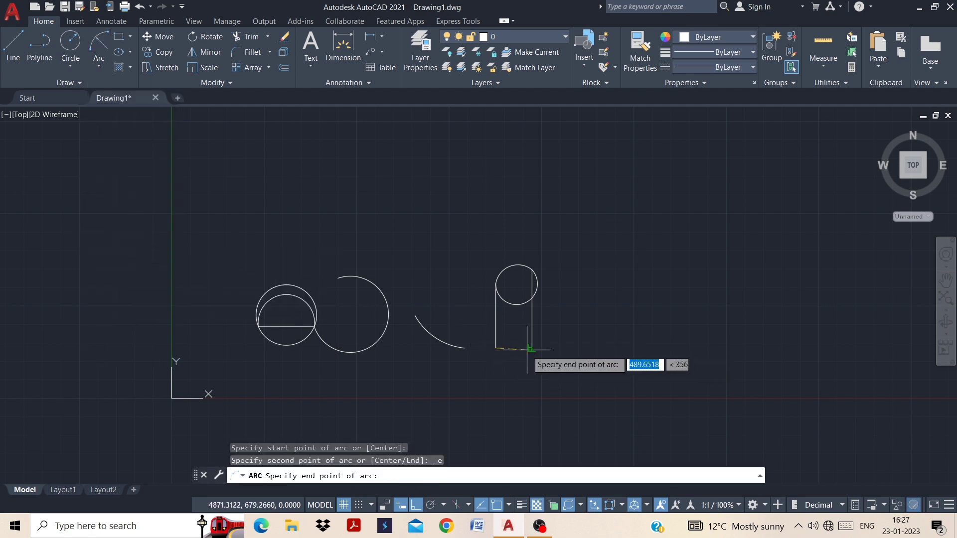
{"action": "left_click", "coordinate": [532, 346]}
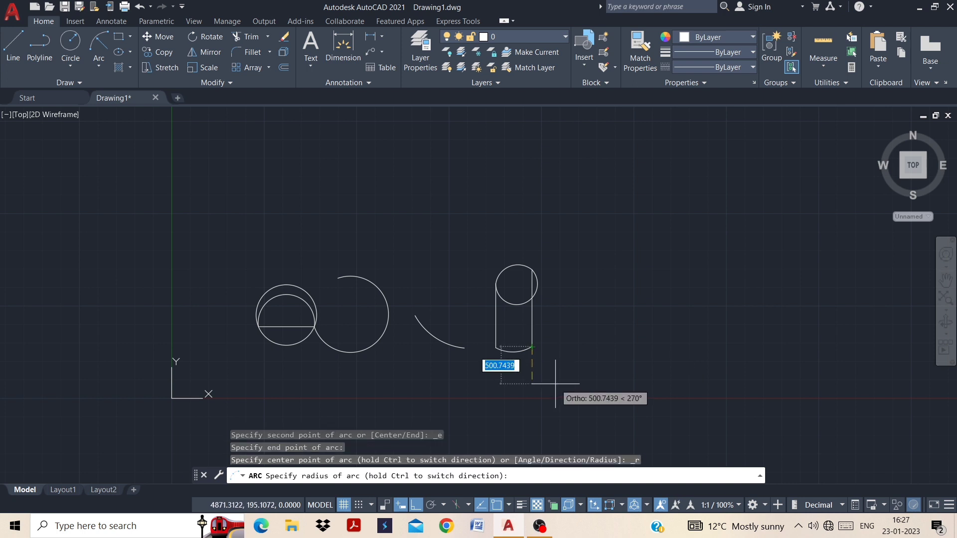
{"action": "type", "text": "250"}
{"action": "key", "text": "Return"}
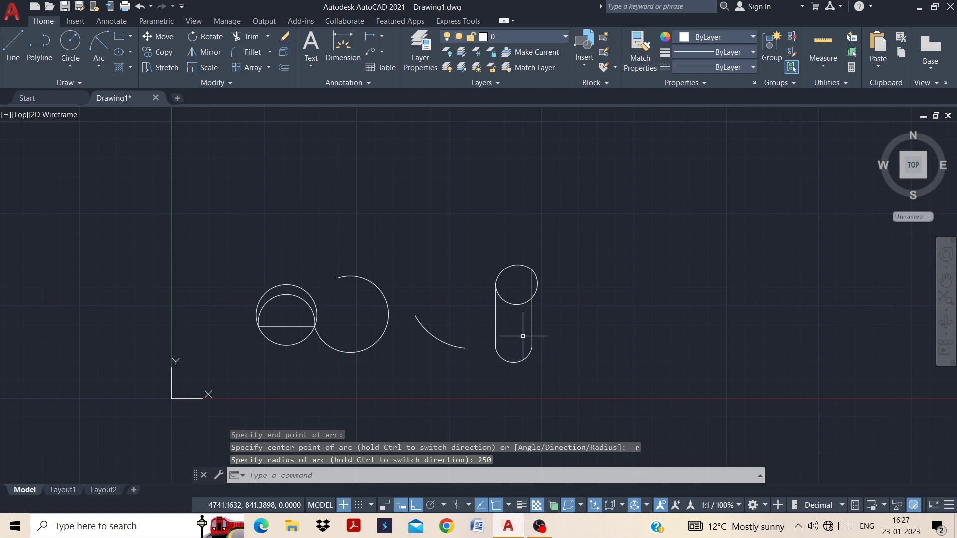
Step: Draw a horizontal line in the empty area above the existing circles and arcs
{"action": "left_click", "coordinate": [100, 68]}
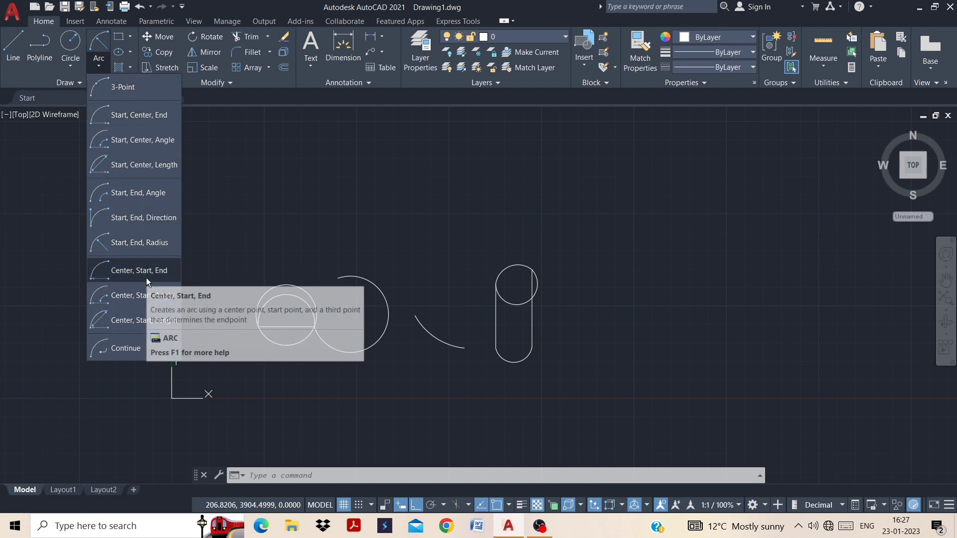
{"action": "left_click", "coordinate": [5, 44]}
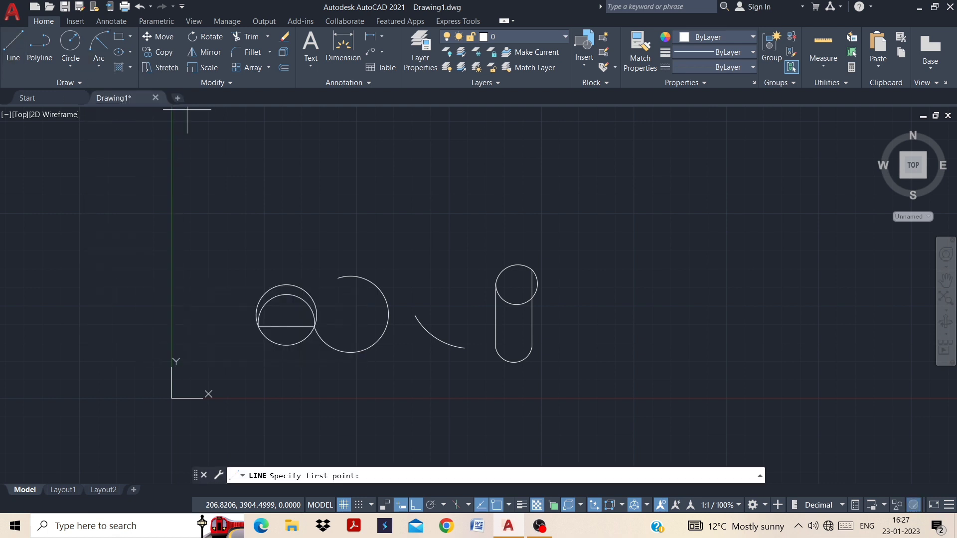
{"action": "left_click", "coordinate": [297, 217]}
{"action": "left_click", "coordinate": [411, 217]}
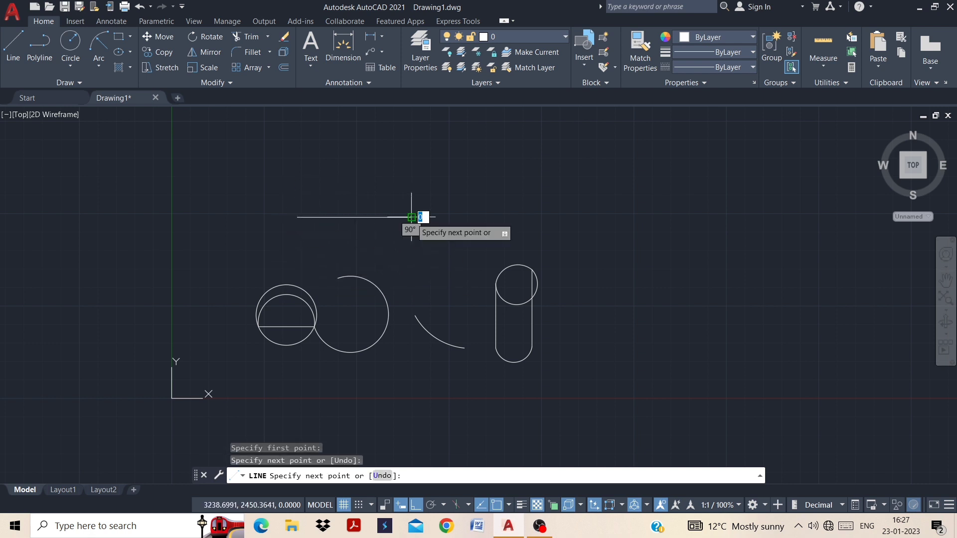
{"action": "key", "text": "Escape"}
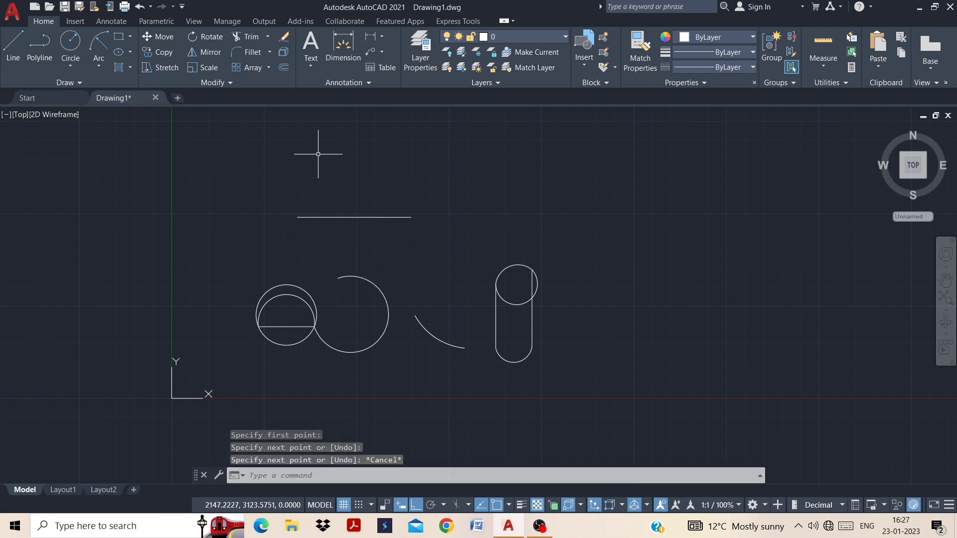
Step: Draw a Center, Start, End arc centred on the new line's midpoint, starting at its left end, entering 150 for the end point
{"action": "left_click", "coordinate": [95, 64]}
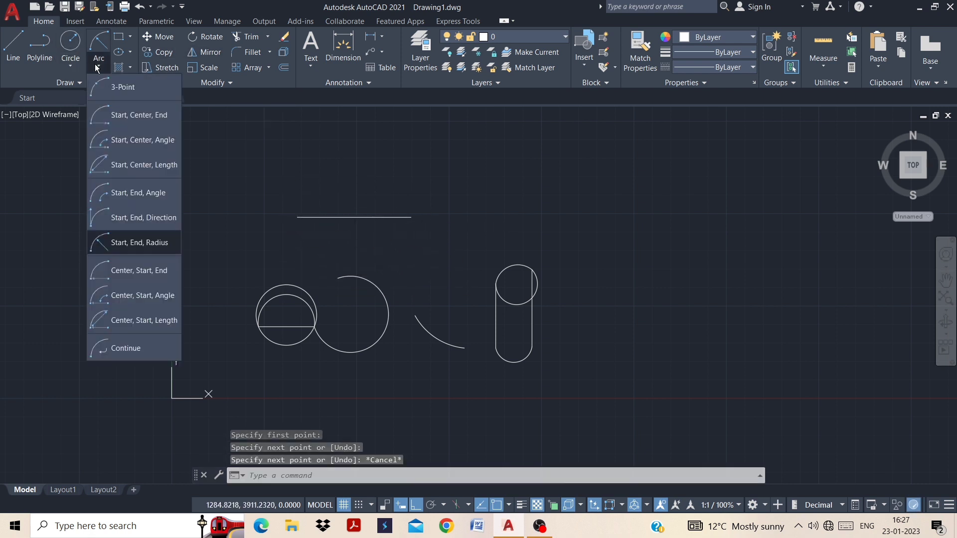
{"action": "left_click", "coordinate": [133, 269]}
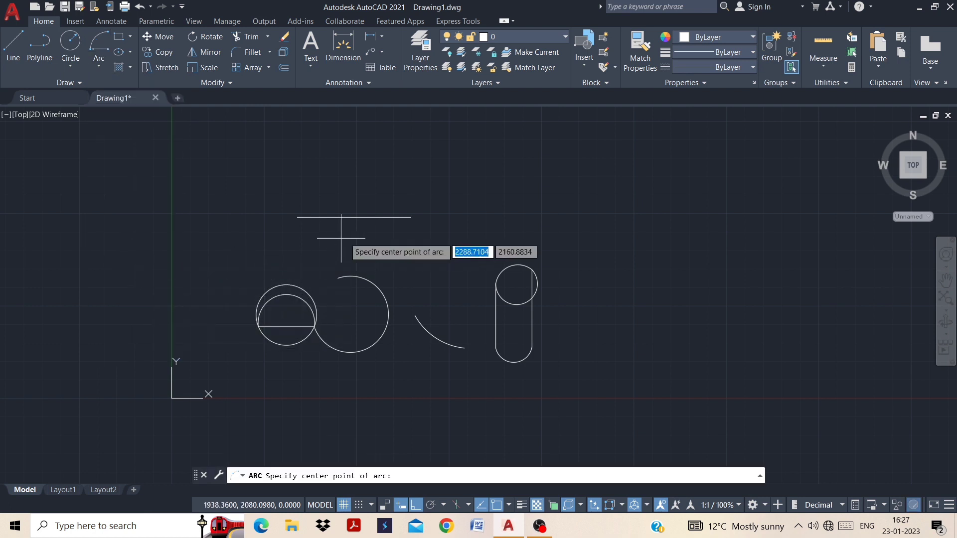
{"action": "left_click", "coordinate": [354, 216]}
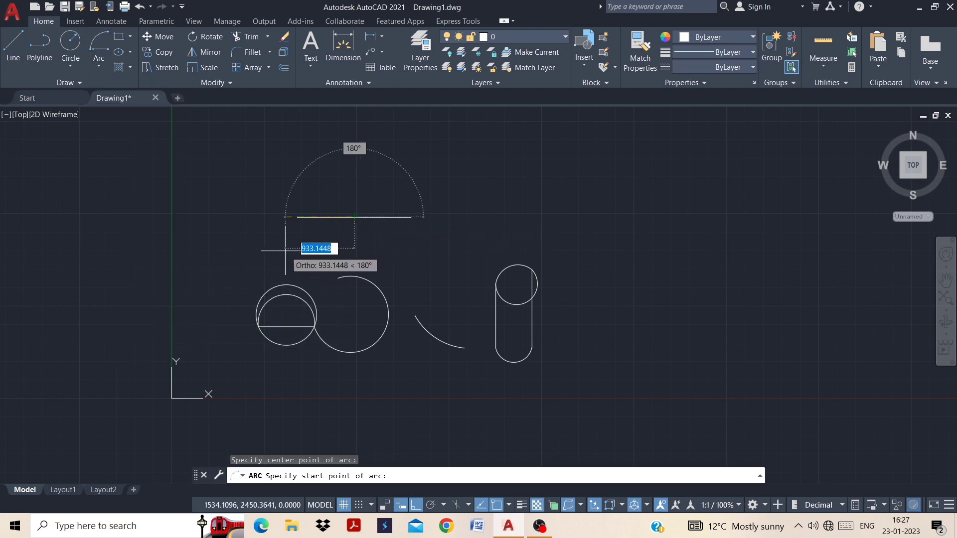
{"action": "left_click", "coordinate": [297, 217]}
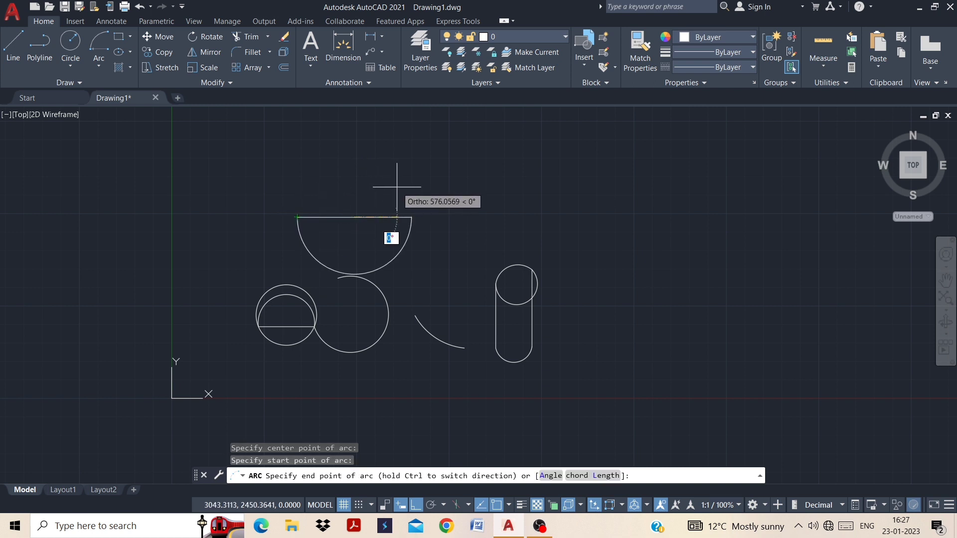
{"action": "type", "text": "15"}
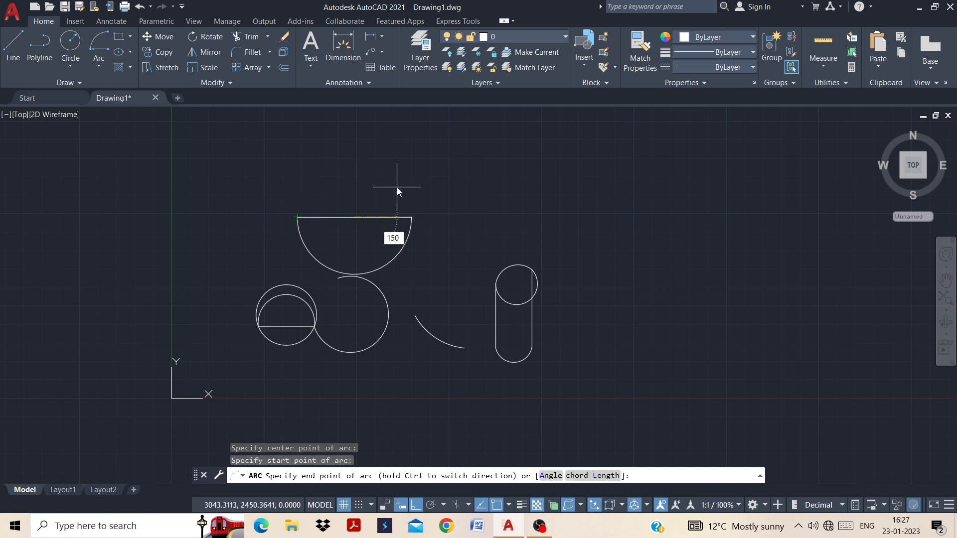
{"action": "key", "text": "Return"}
{"action": "scroll", "coordinate": [331, 218], "scroll_direction": "down", "scroll_amount": 3}
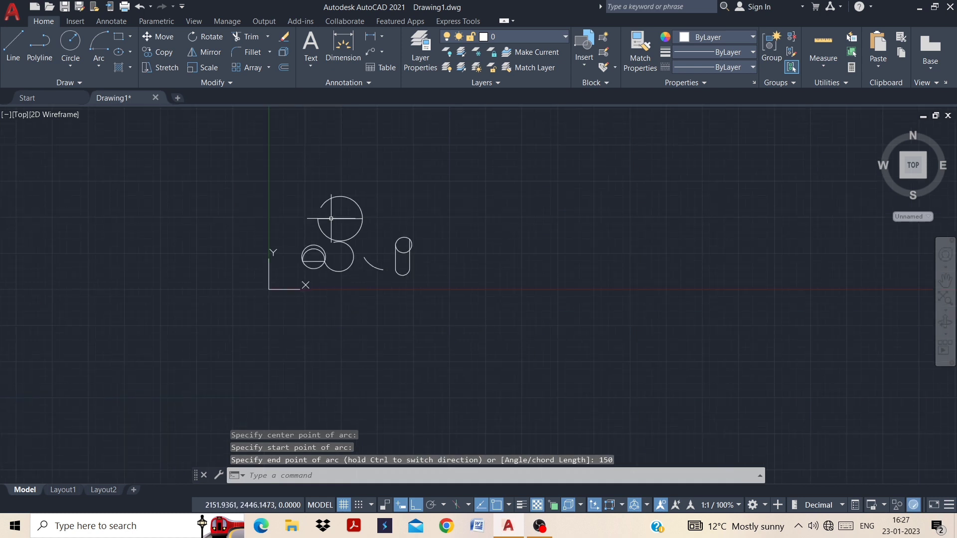
{"action": "scroll", "coordinate": [331, 218], "scroll_direction": "up", "scroll_amount": 4}
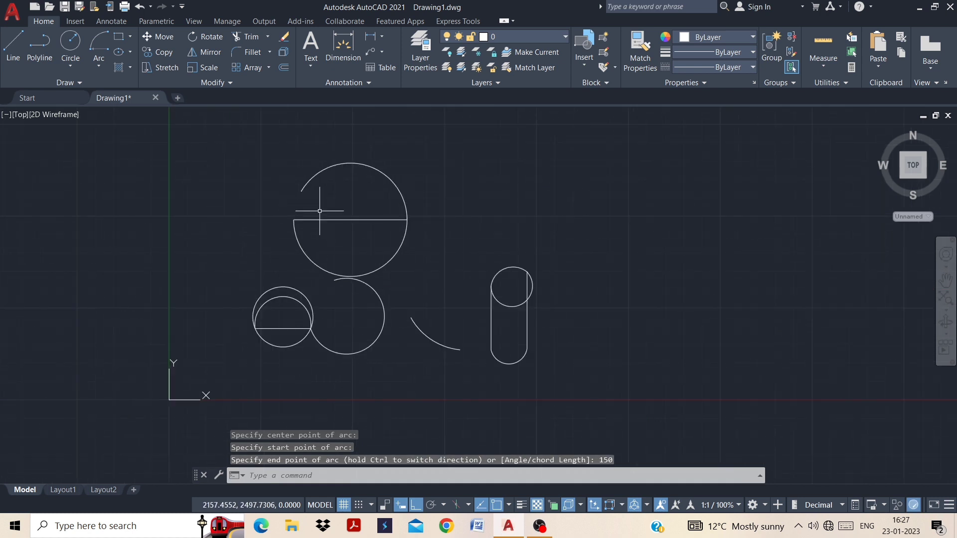
Step: Delete the large Center, Start, End arc around the horizontal line, keeping the line
{"action": "left_click", "coordinate": [97, 69]}
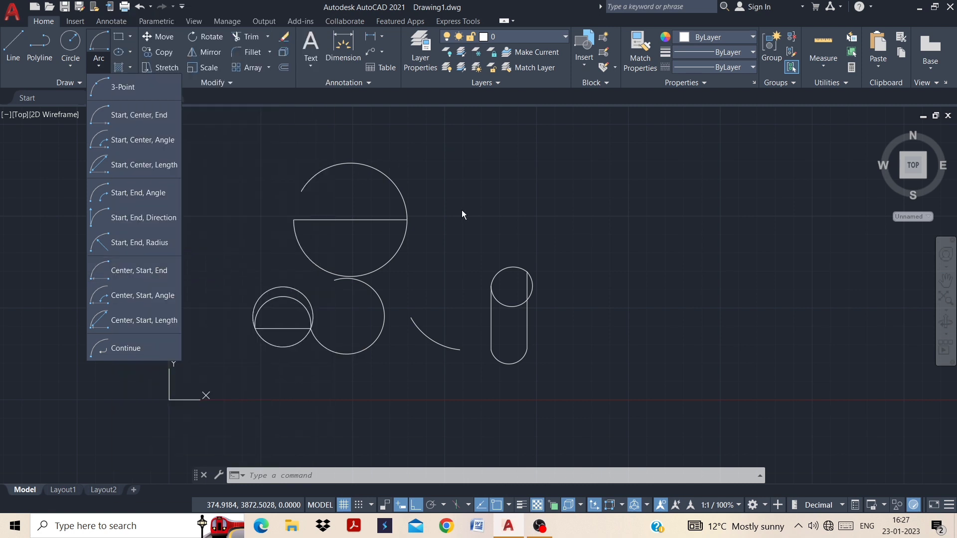
{"action": "left_click", "coordinate": [363, 168]}
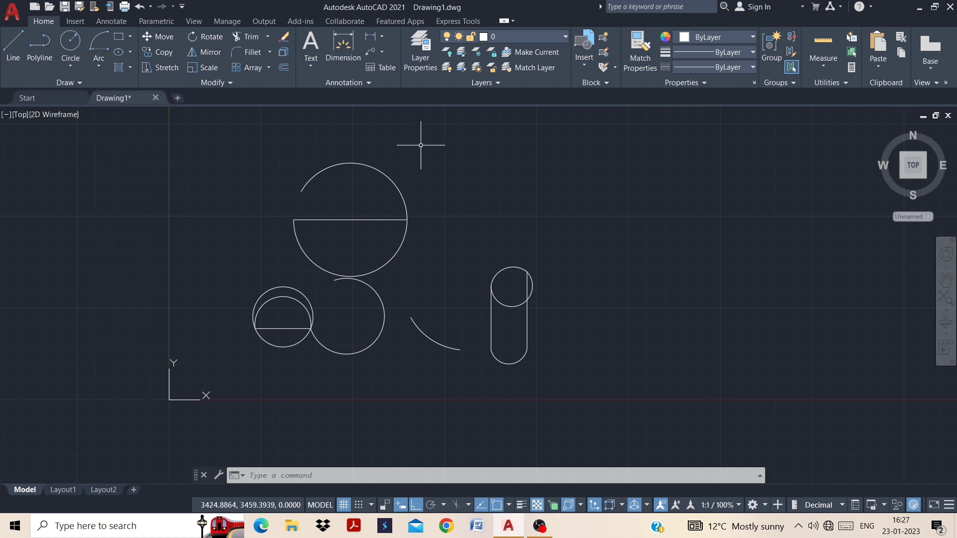
{"action": "mouse_move", "coordinate": [424, 145]}
{"action": "left_mouse_down"}
{"action": "mouse_move", "coordinate": [353, 188]}
{"action": "mouse_move", "coordinate": [335, 185]}
{"action": "left_mouse_up"}
{"action": "key", "text": "Delete"}
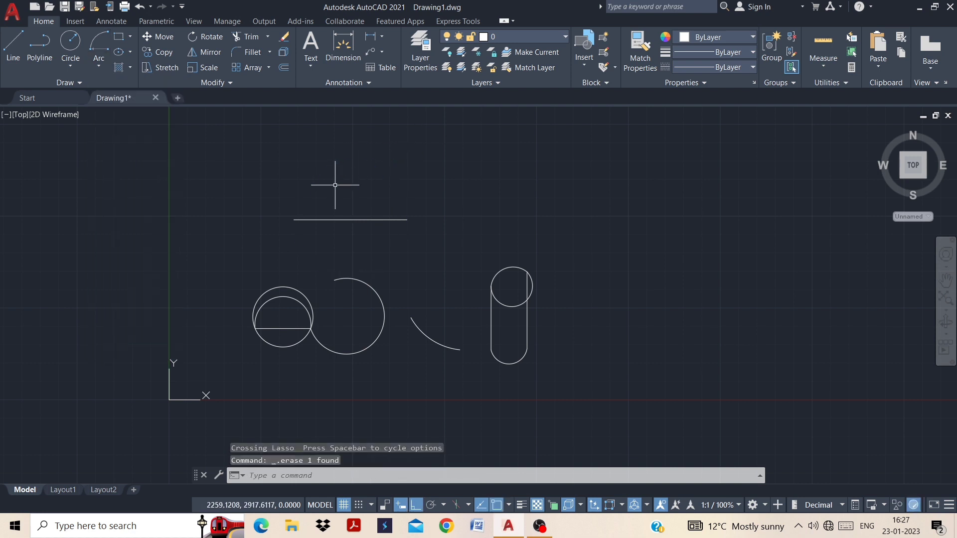
Step: Draw a Center, Start, End arc centred on the horizontal line's midpoint, from the line's left end to its right end
{"action": "left_click", "coordinate": [107, 64]}
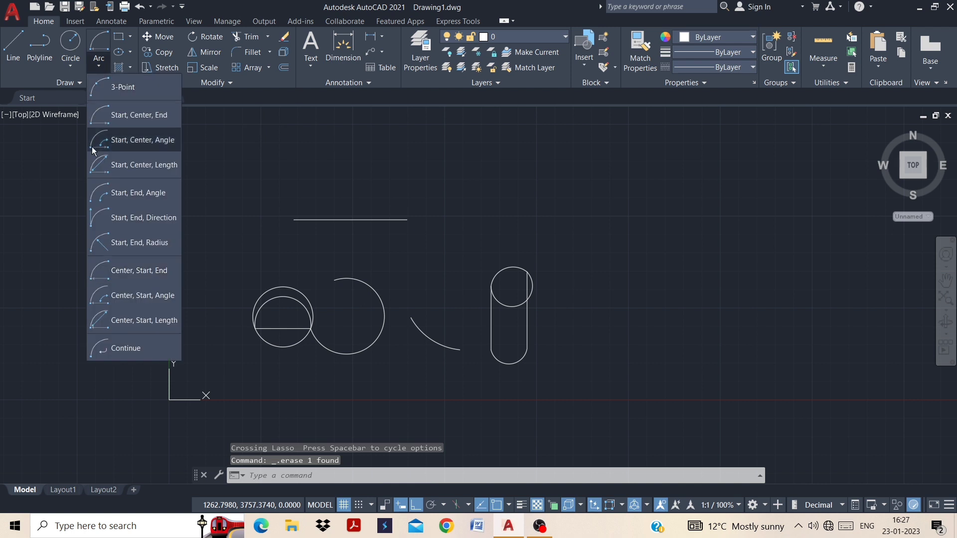
{"action": "left_click", "coordinate": [164, 273]}
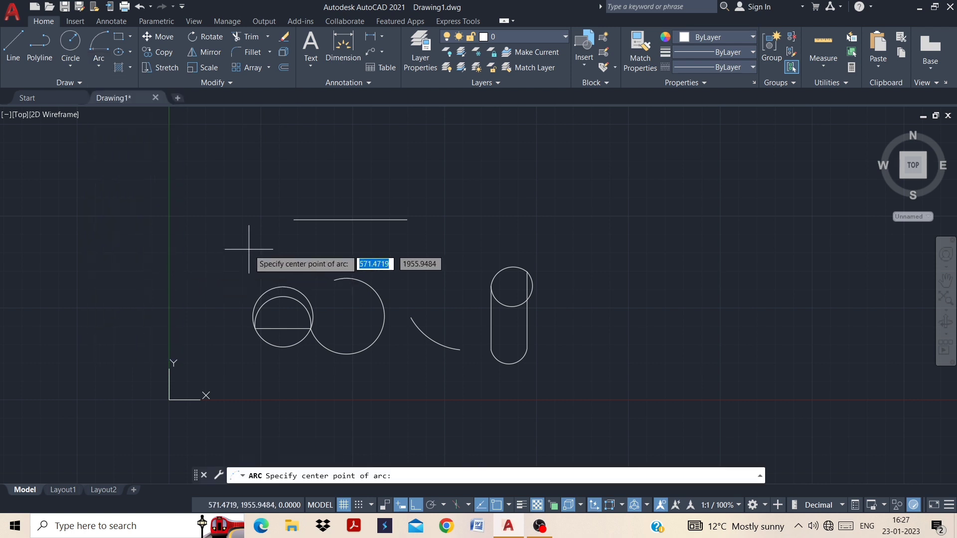
{"action": "left_click", "coordinate": [351, 219]}
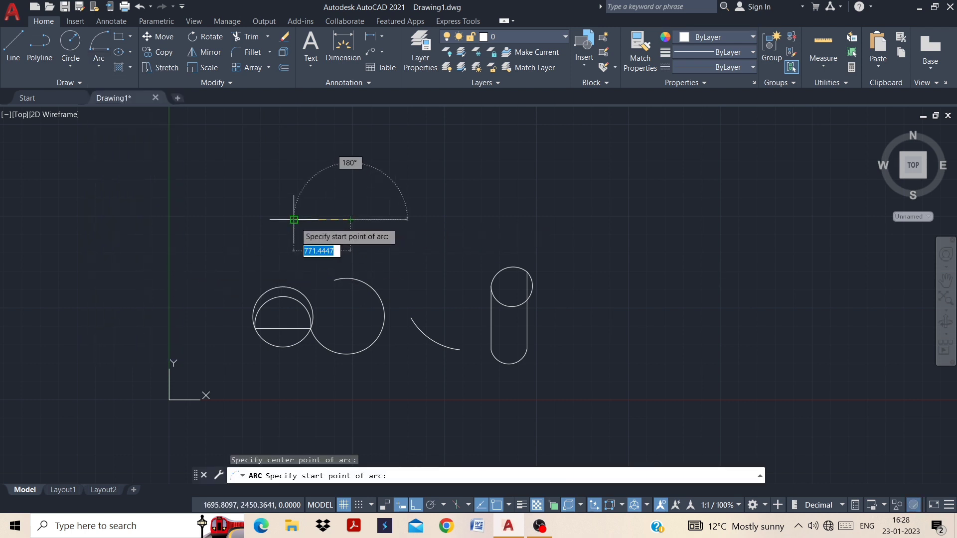
{"action": "left_click", "coordinate": [294, 220]}
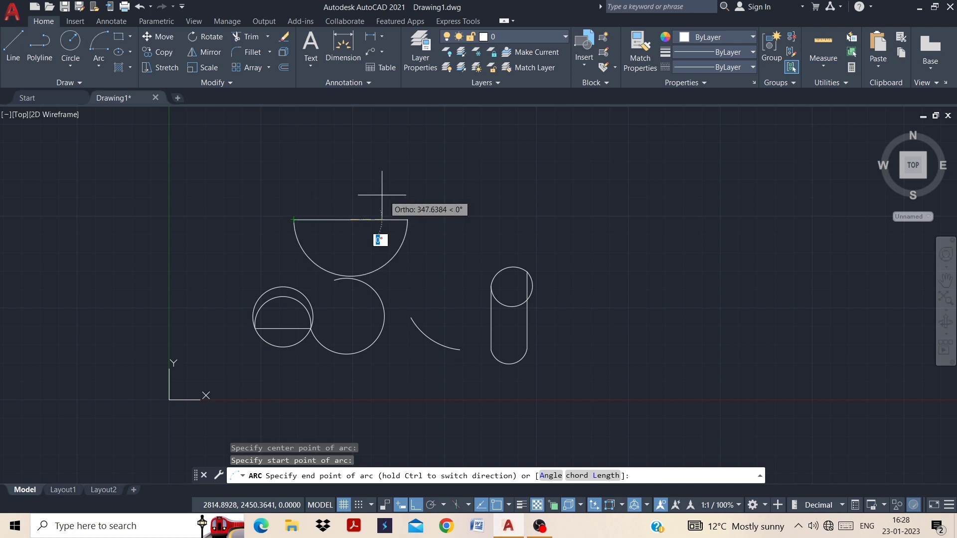
{"action": "left_click", "coordinate": [408, 220]}
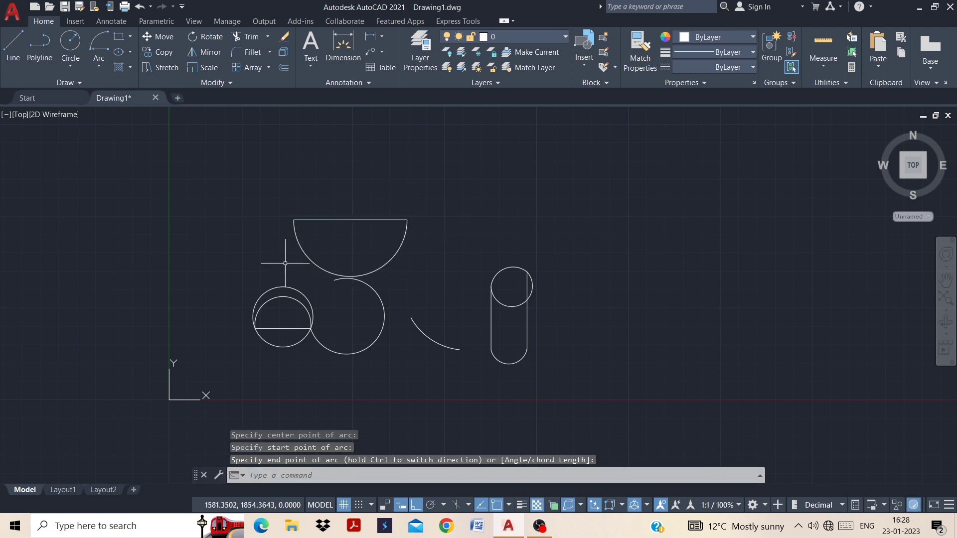
Step: Draw another horizontal line above and to the right of the half-circle arc
{"action": "left_click", "coordinate": [101, 61]}
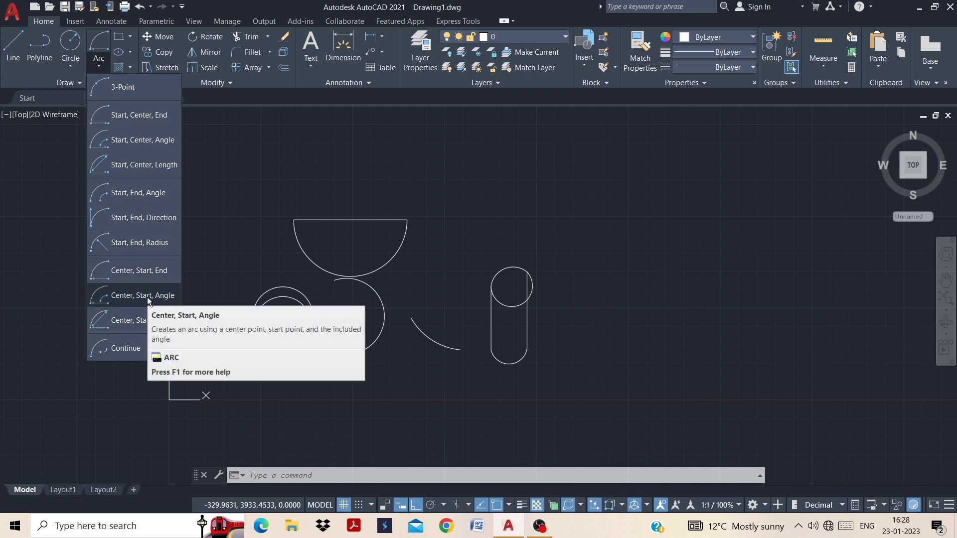
{"action": "left_click", "coordinate": [20, 50]}
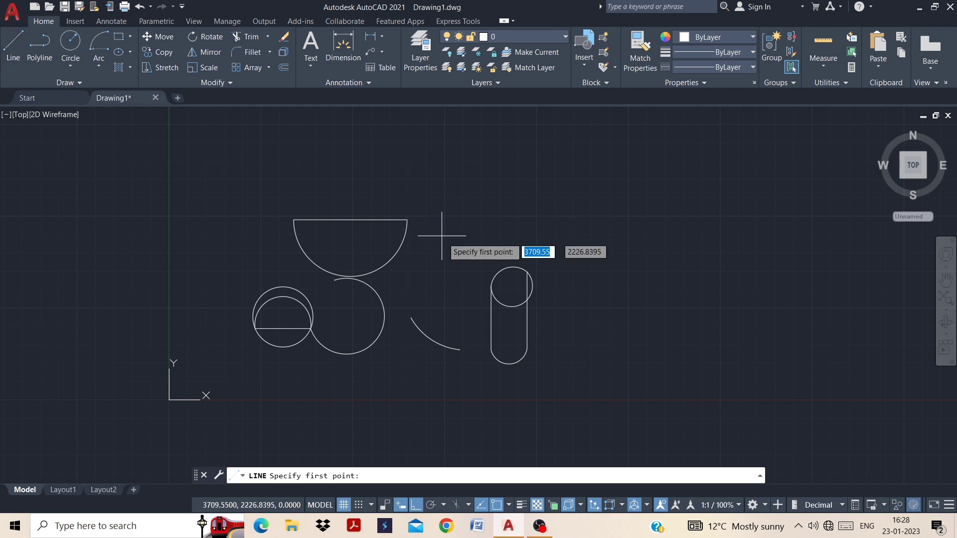
{"action": "left_click", "coordinate": [383, 153]}
{"action": "left_click", "coordinate": [475, 159]}
{"action": "key", "text": "Escape"}
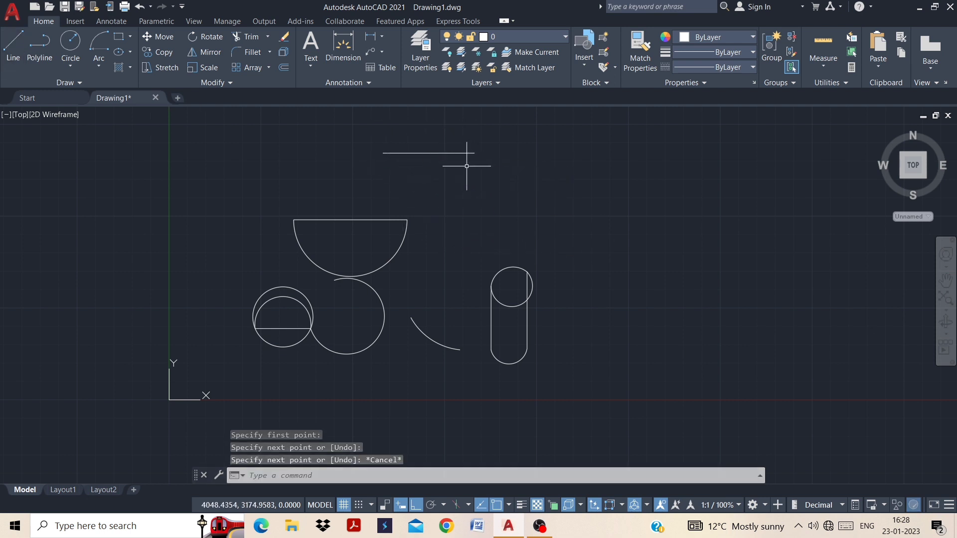
Step: Draw a Center, Start, Angle arc centred on the uppermost line's midpoint, starting at its right end, with an included angle of 270
{"action": "left_click", "coordinate": [92, 61]}
{"action": "left_click", "coordinate": [162, 295]}
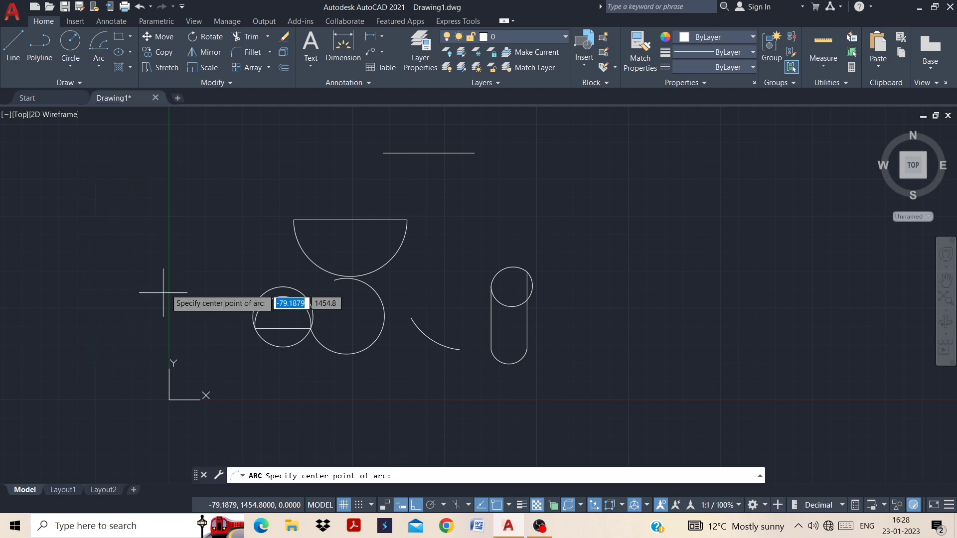
{"action": "left_click", "coordinate": [425, 152]}
{"action": "left_click", "coordinate": [470, 153]}
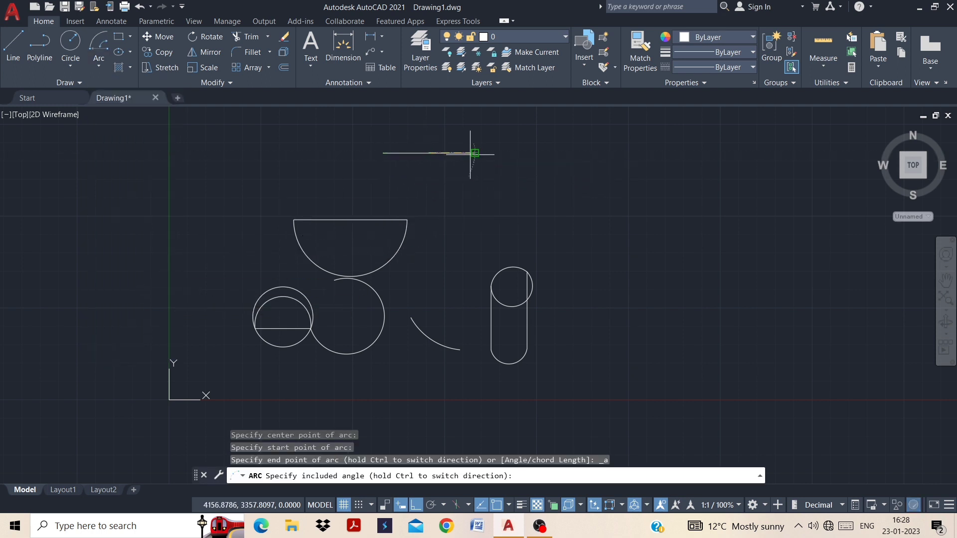
{"action": "type", "text": "2"}
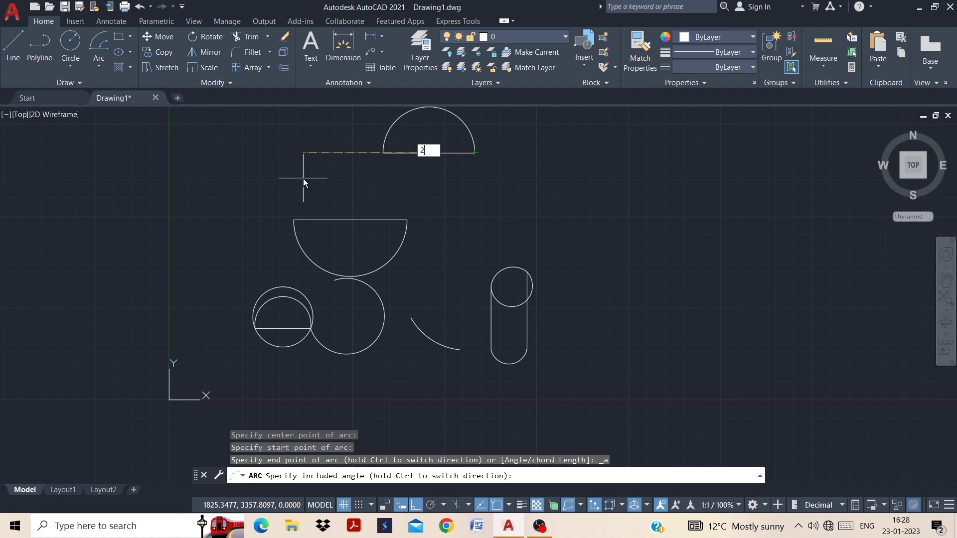
{"action": "type", "text": "70"}
{"action": "key", "text": "Return"}
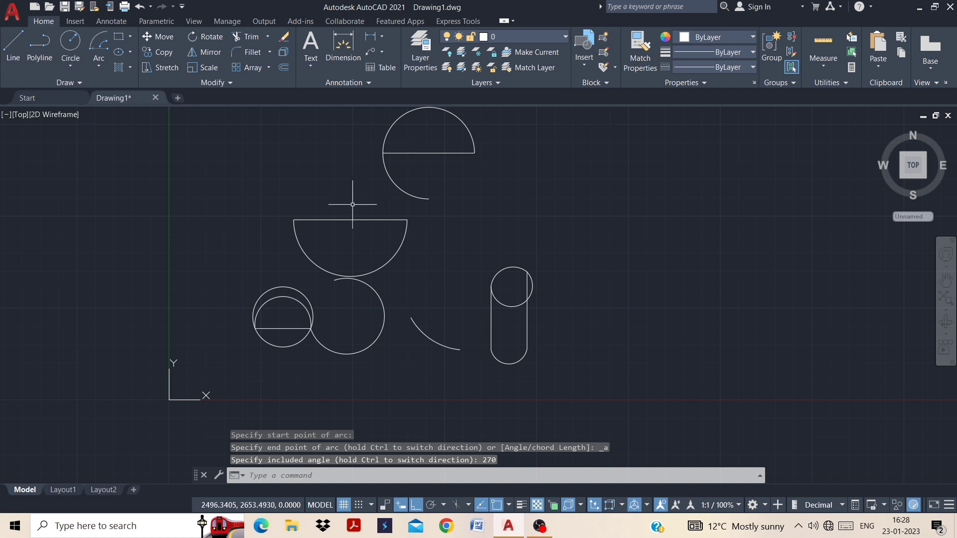
{"action": "key", "text": "Escape"}
{"action": "left_click", "coordinate": [99, 66]}
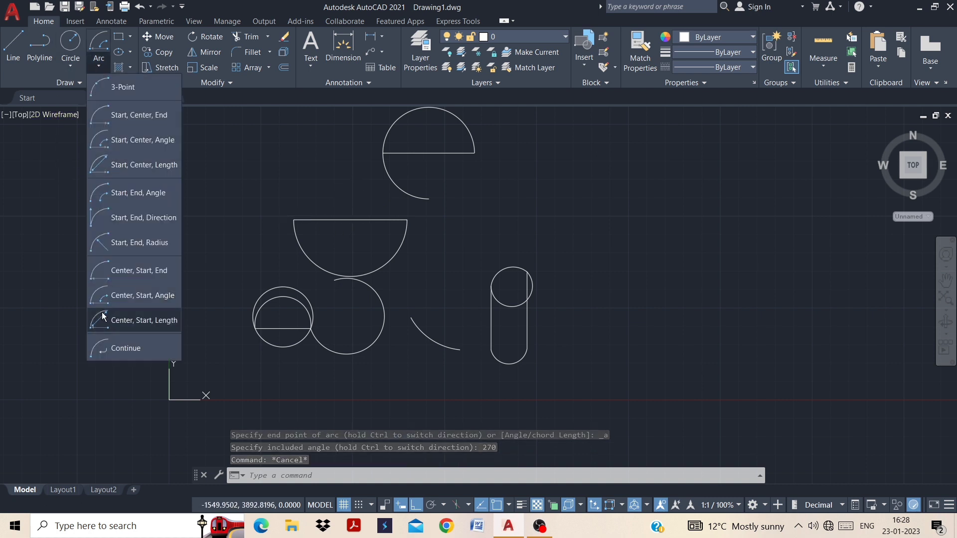
{"action": "left_click", "coordinate": [135, 320]}
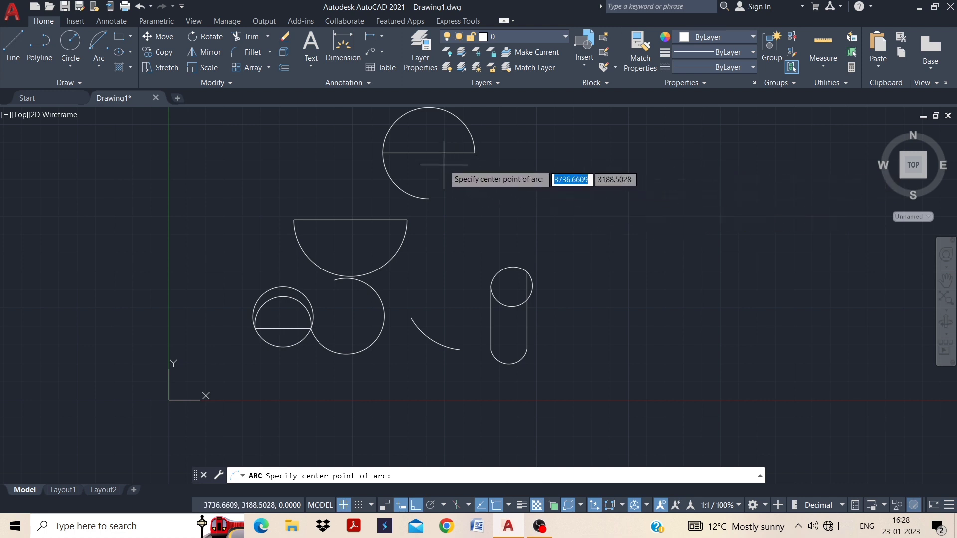
{"action": "left_click", "coordinate": [429, 152]}
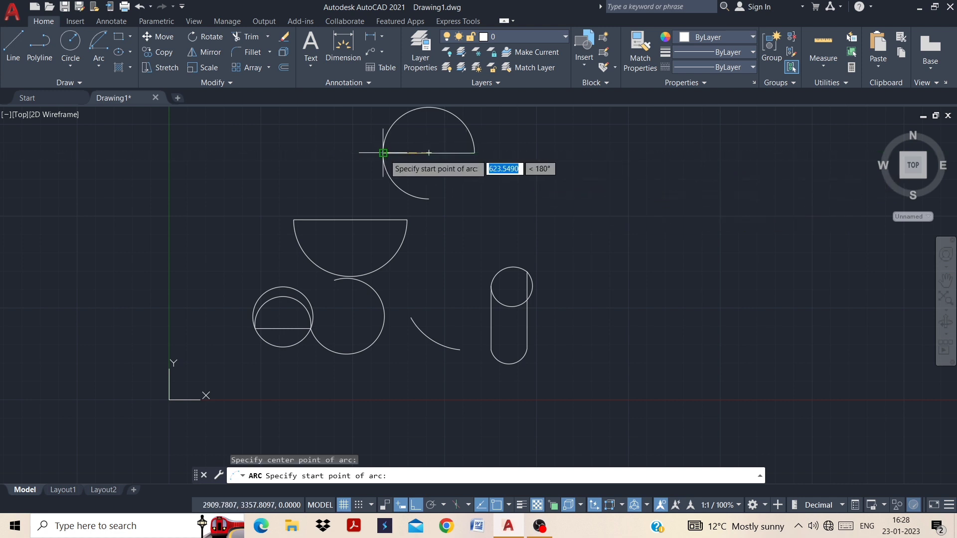
{"action": "left_click", "coordinate": [475, 154]}
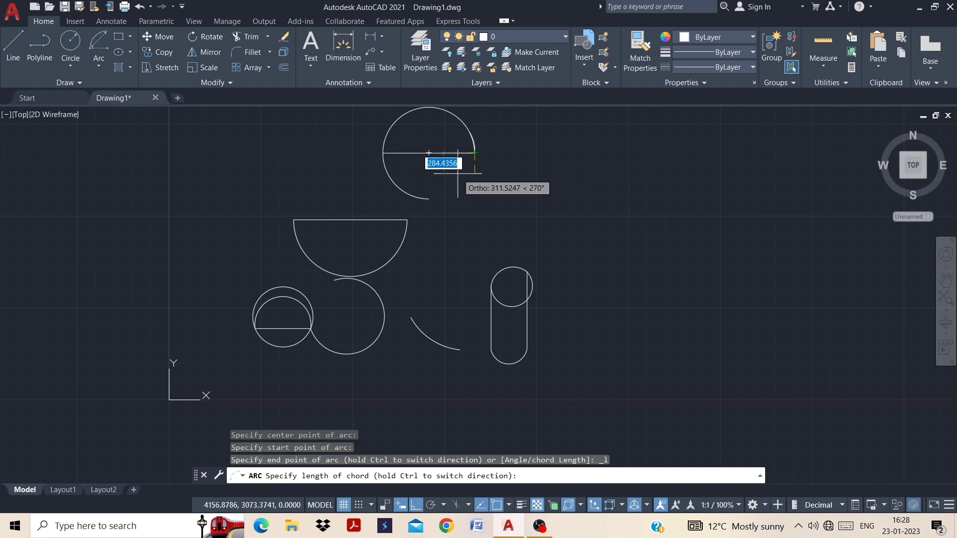
{"action": "key", "text": "Escape"}
{"action": "key", "text": "Escape"}
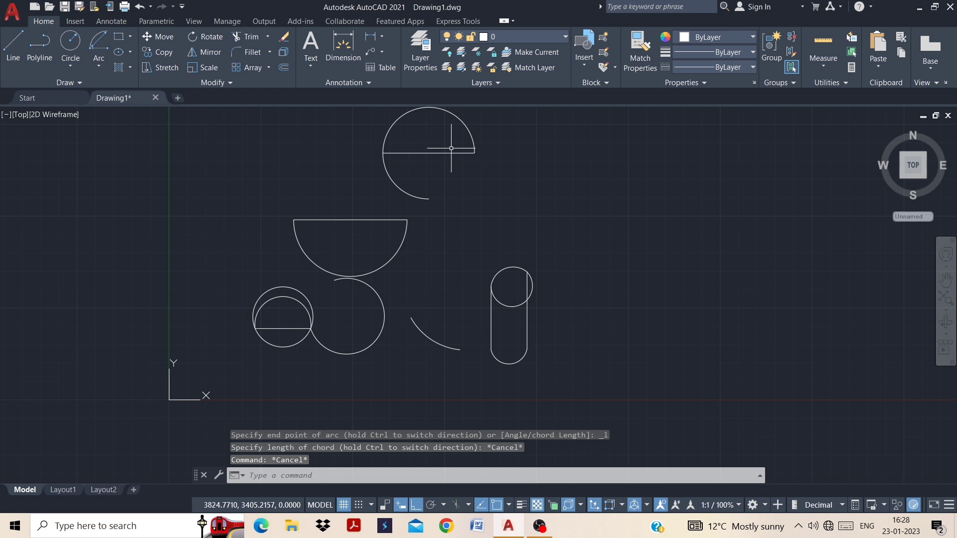
Step: Delete the 270-degree arc around the uppermost horizontal line, keeping the line
{"action": "left_click", "coordinate": [468, 129]}
{"action": "key", "text": "Delete"}
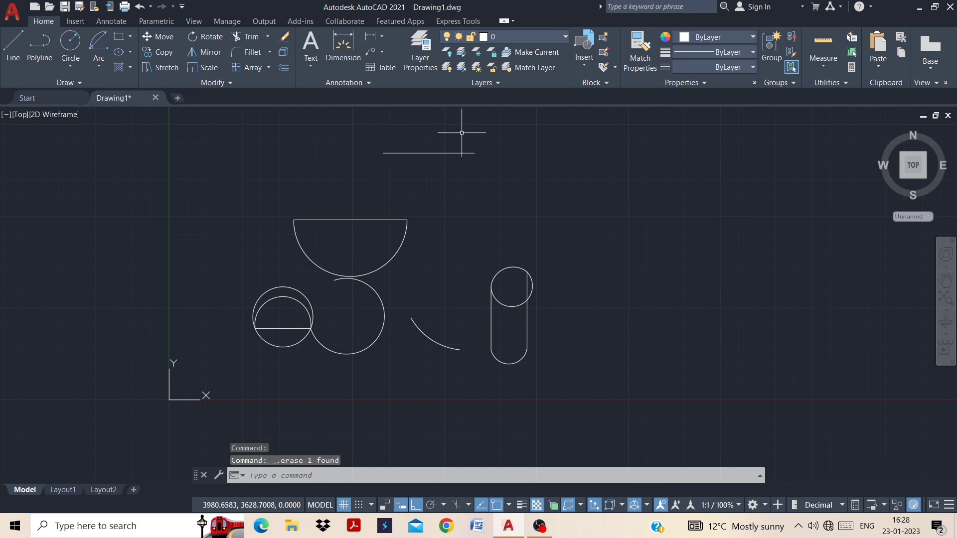
Step: Draw a Center, Start, Length arc centred on the uppermost line's midpoint, starting at its right end, with a chord length of 600
{"action": "left_click", "coordinate": [102, 66]}
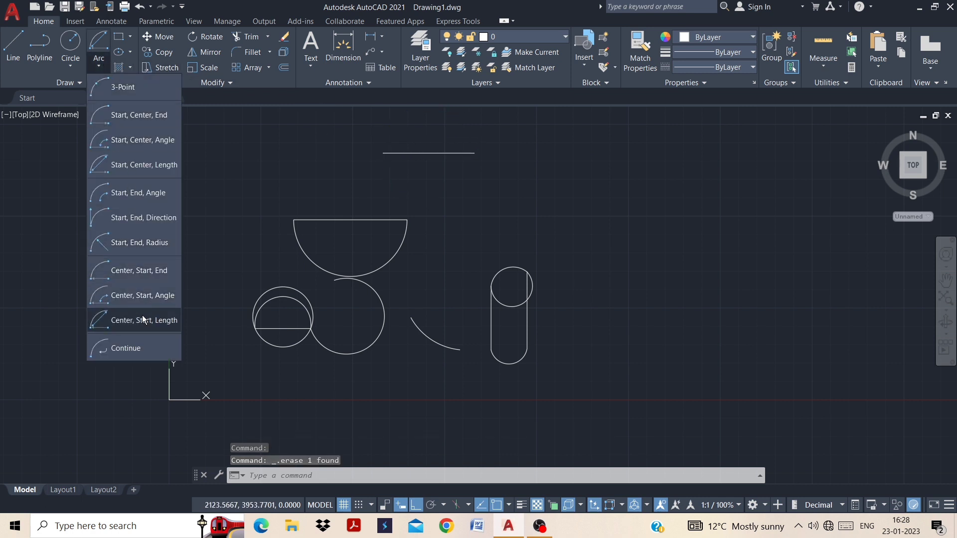
{"action": "left_click", "coordinate": [125, 320]}
{"action": "left_click", "coordinate": [429, 153]}
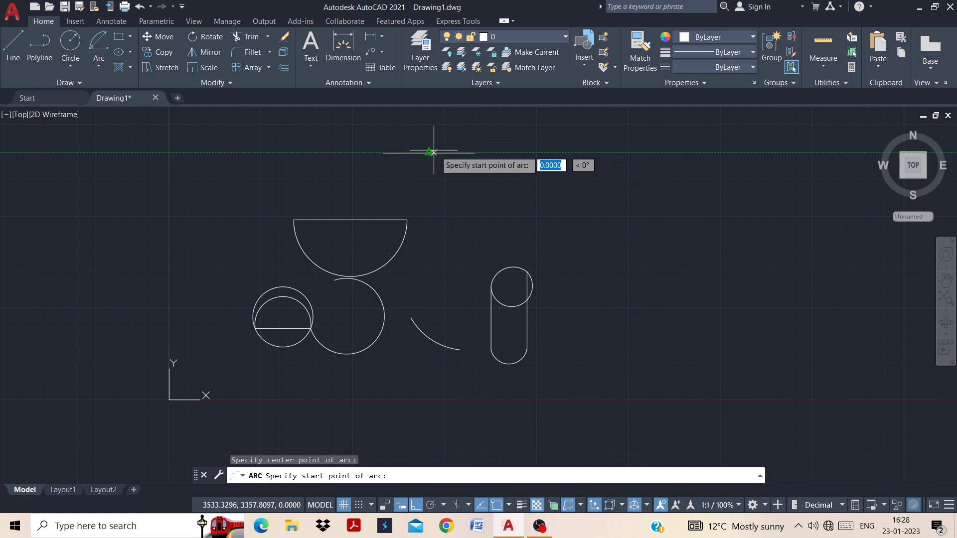
{"action": "left_click", "coordinate": [475, 153]}
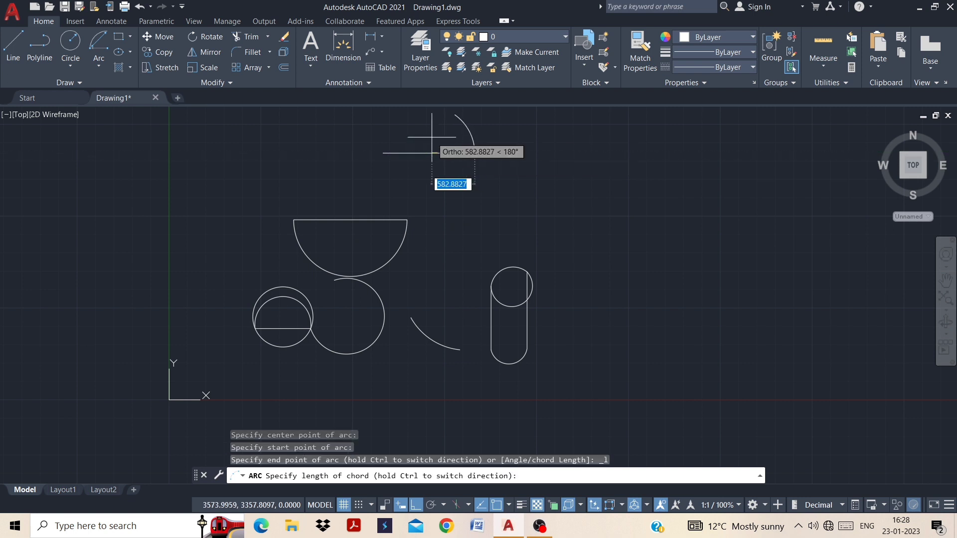
{"action": "type", "text": "6"}
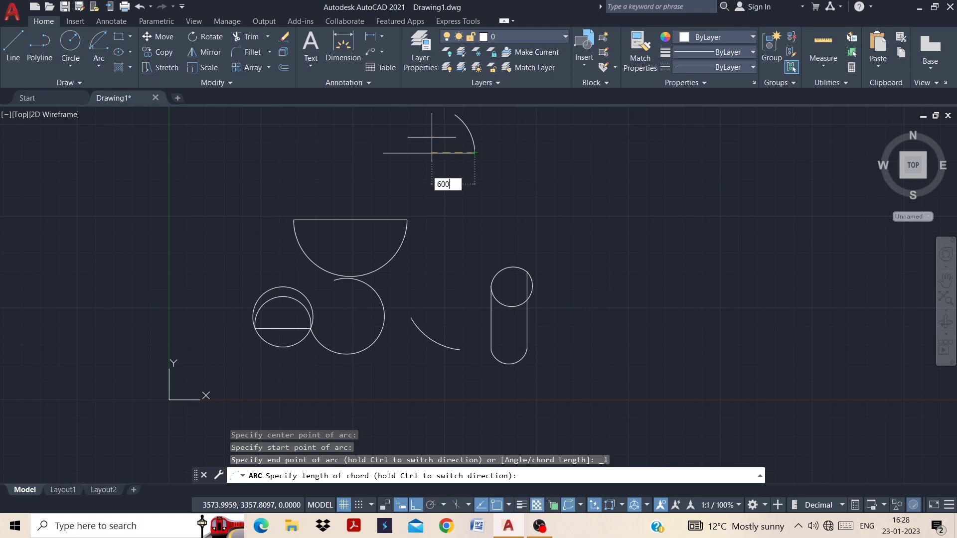
{"action": "type", "text": "00"}
{"action": "key", "text": "Return"}
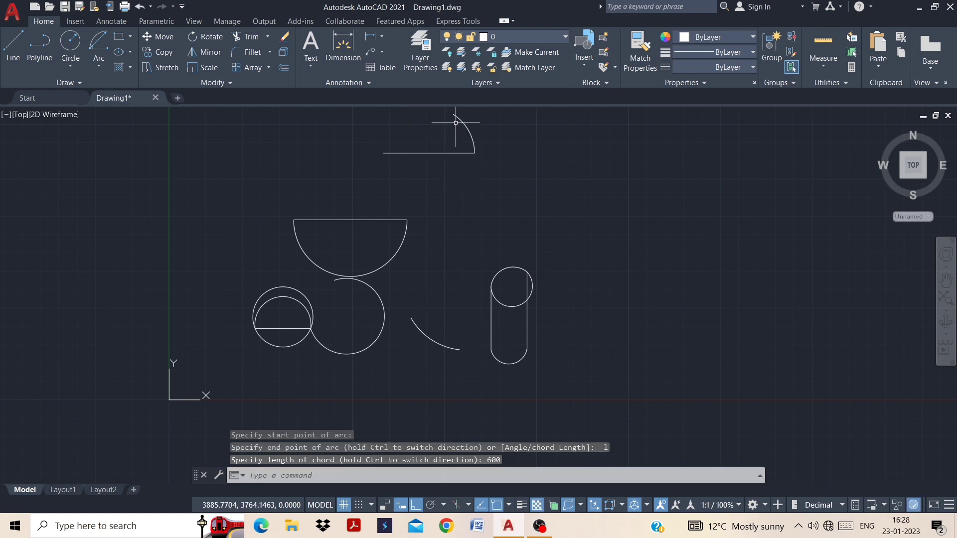
Step: Move the UCS origin horizontally to the left, farther away from the drawn shapes
{"action": "scroll", "coordinate": [382, 238], "scroll_direction": "down", "scroll_amount": 3}
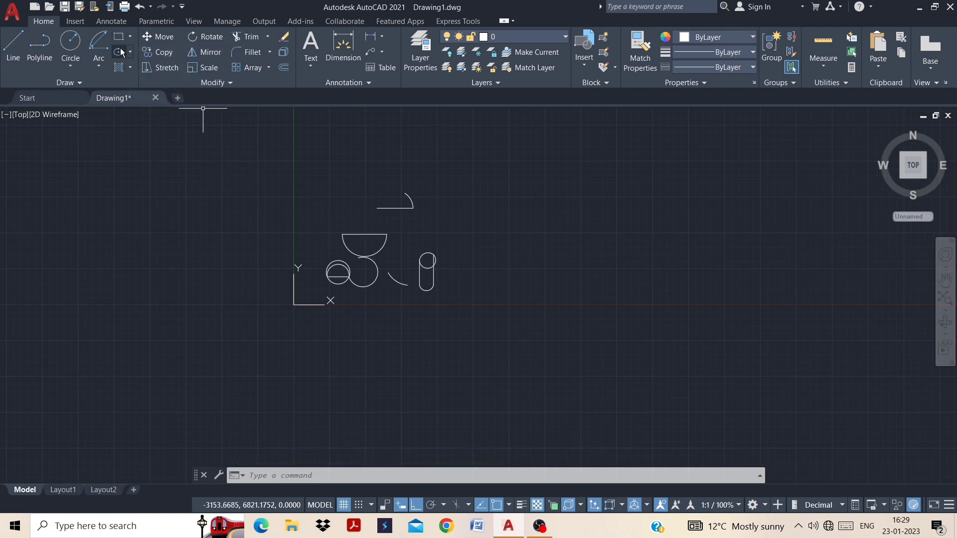
{"action": "left_click", "coordinate": [298, 304]}
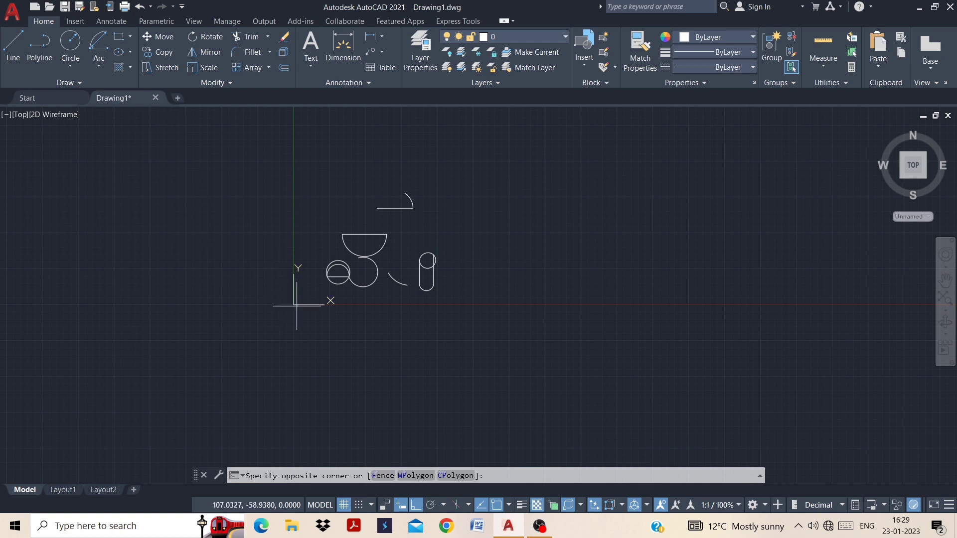
{"action": "left_click", "coordinate": [246, 284]}
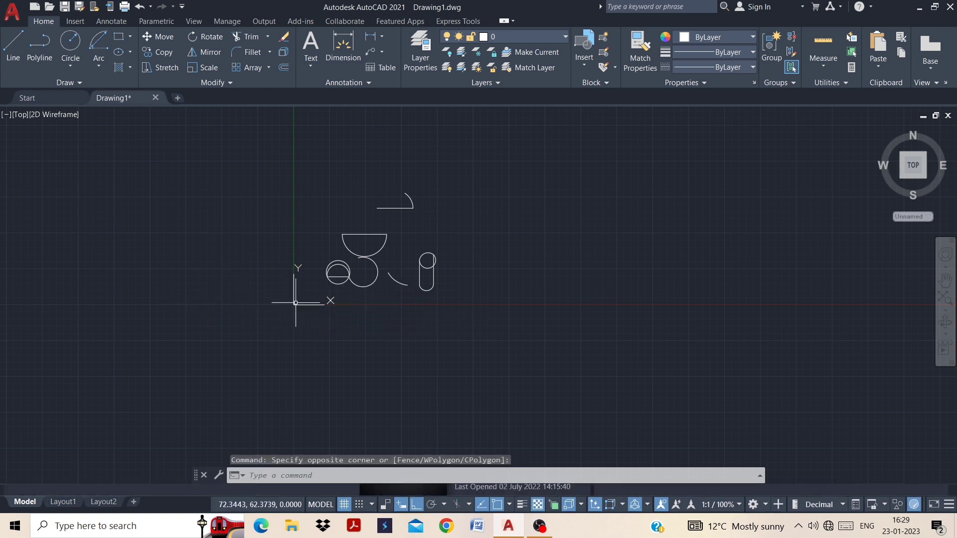
{"action": "left_click", "coordinate": [246, 328]}
{"action": "left_click", "coordinate": [291, 307]}
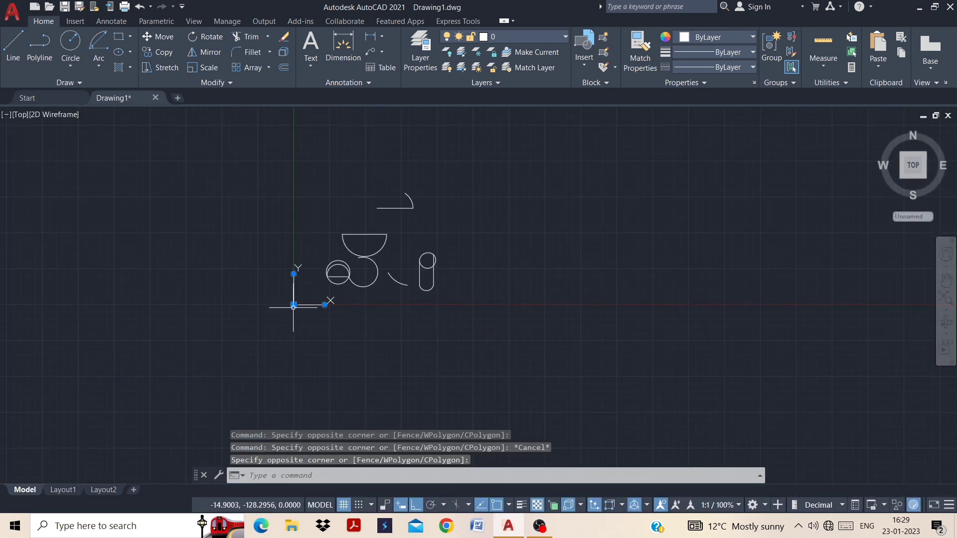
{"action": "left_click", "coordinate": [294, 307]}
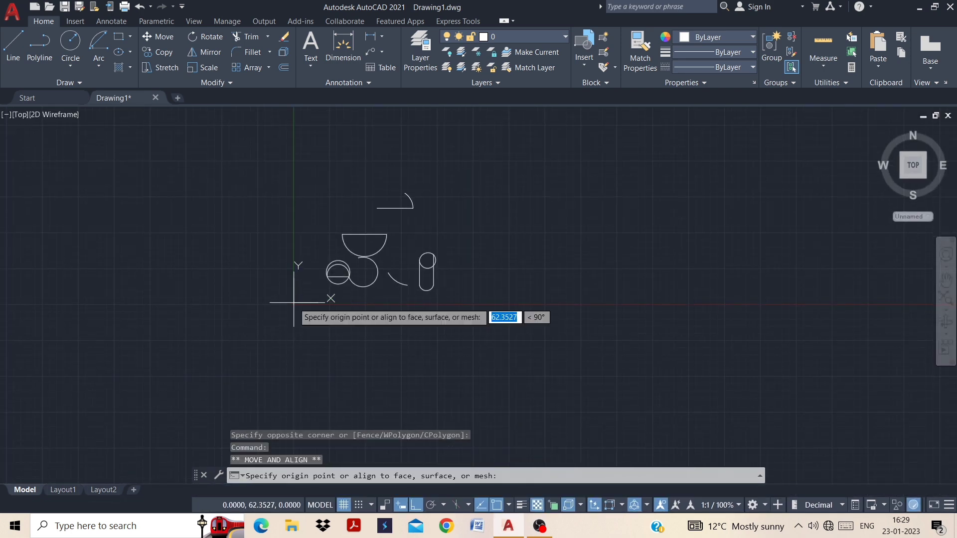
{"action": "left_click", "coordinate": [117, 384]}
{"action": "scroll", "coordinate": [299, 272], "scroll_direction": "down", "scroll_amount": 1}
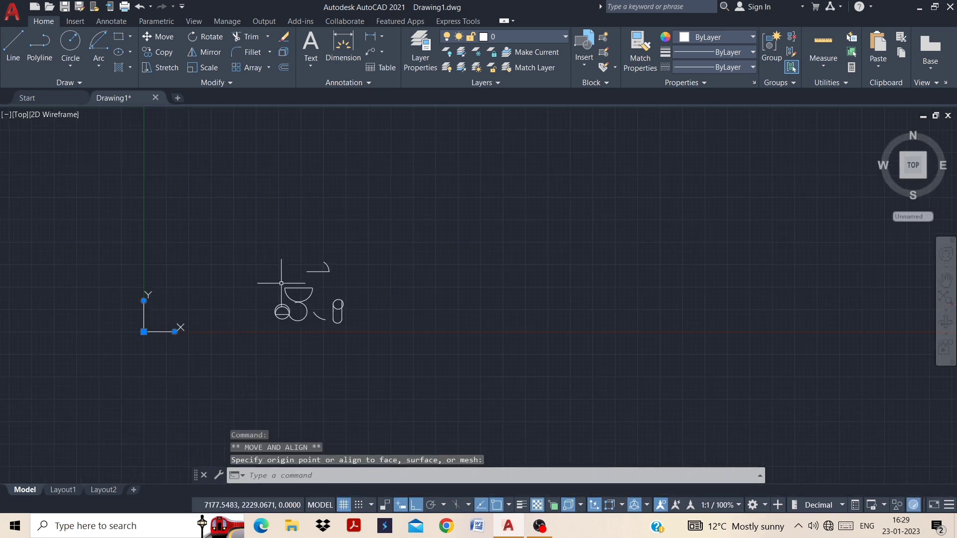
Step: Draw a rectangle by two opposite corners, above and to the right of the uppermost line with its arc
{"action": "scroll", "coordinate": [307, 257], "scroll_direction": "up", "scroll_amount": 3}
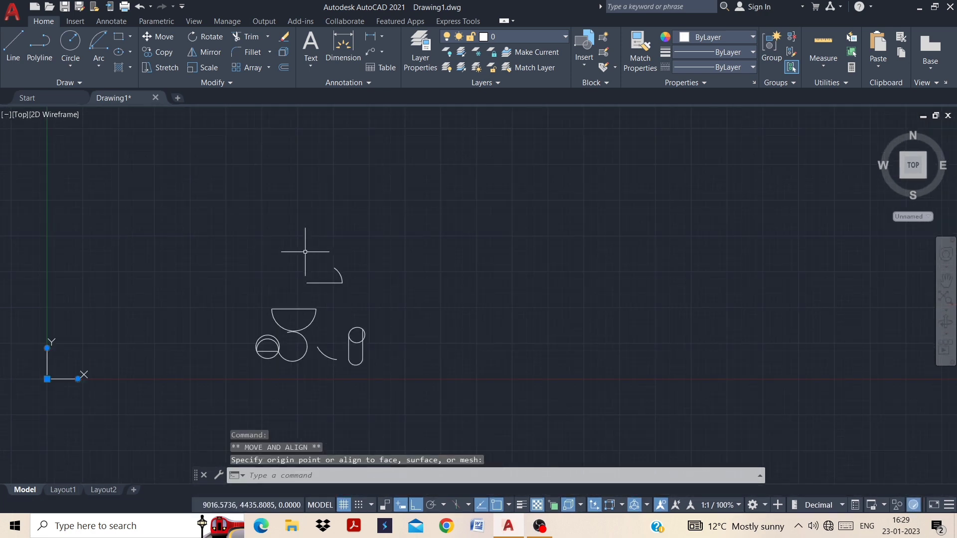
{"action": "left_click", "coordinate": [121, 37]}
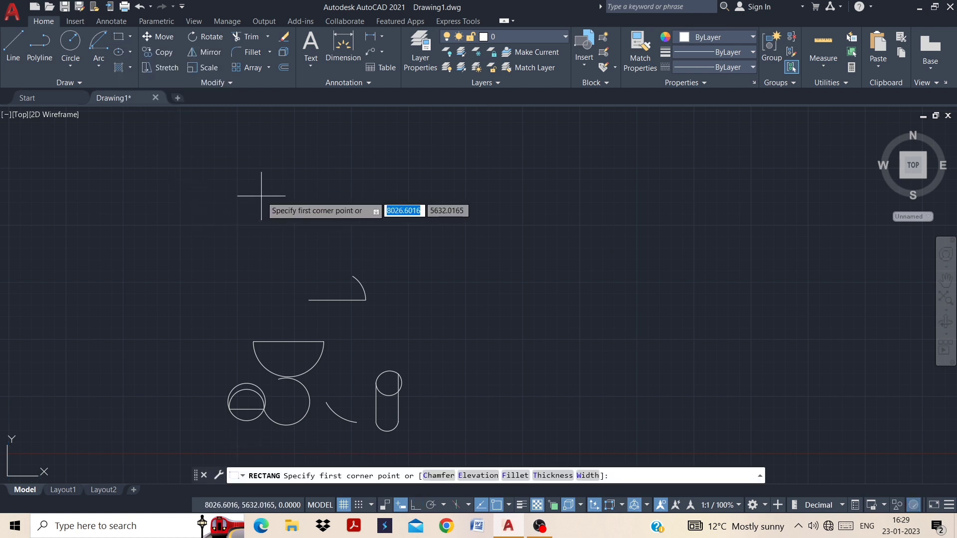
{"action": "key", "text": "Escape"}
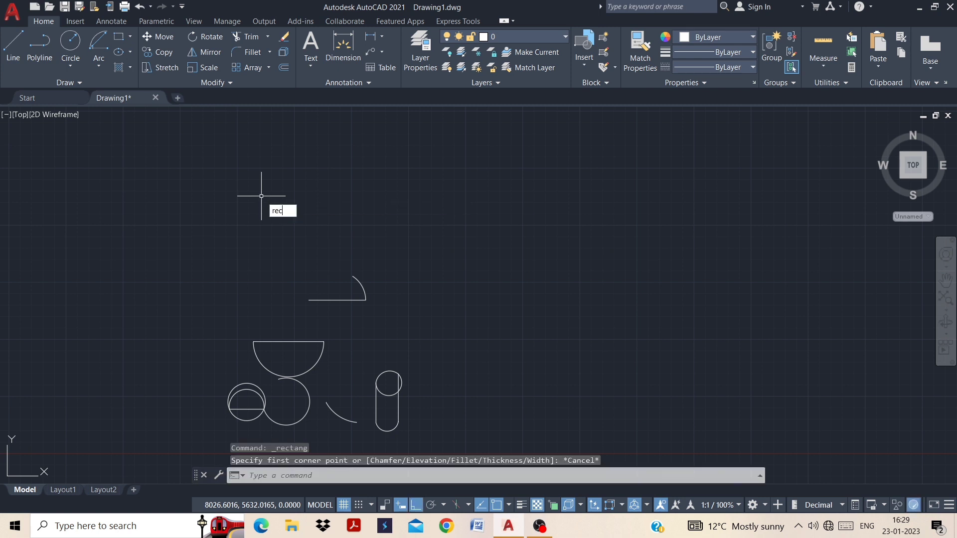
{"action": "key", "text": "Return"}
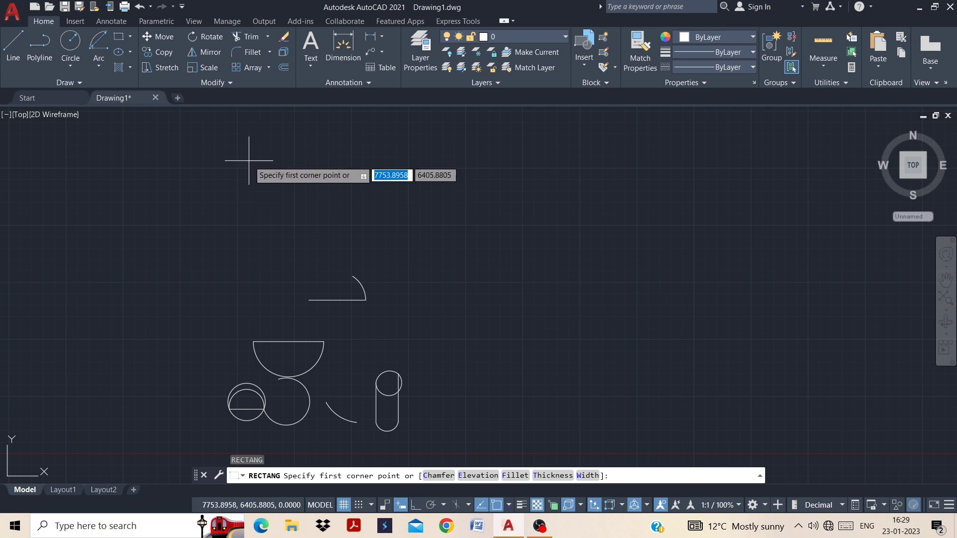
{"action": "scroll", "coordinate": [264, 226], "scroll_direction": "down", "scroll_amount": 2}
{"action": "scroll", "coordinate": [249, 220], "scroll_direction": "down", "scroll_amount": 2}
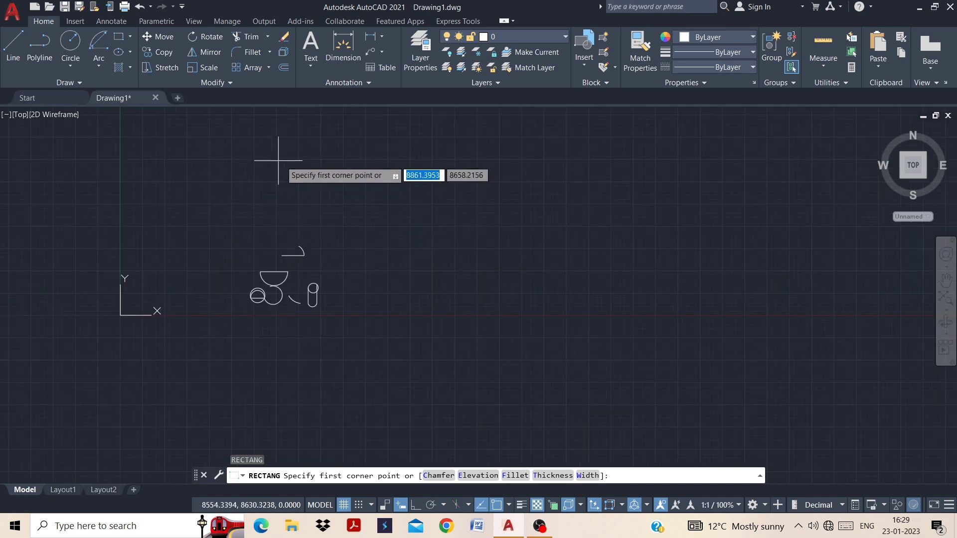
{"action": "scroll", "coordinate": [342, 196], "scroll_direction": "up", "scroll_amount": 2}
{"action": "scroll", "coordinate": [349, 197], "scroll_direction": "up", "scroll_amount": 2}
{"action": "left_click", "coordinate": [317, 209]}
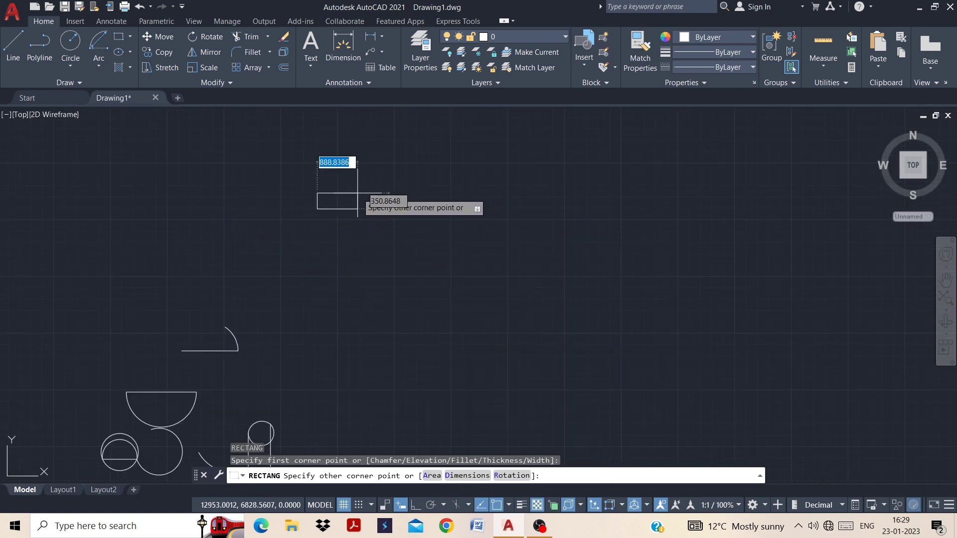
{"action": "left_click", "coordinate": [421, 289]}
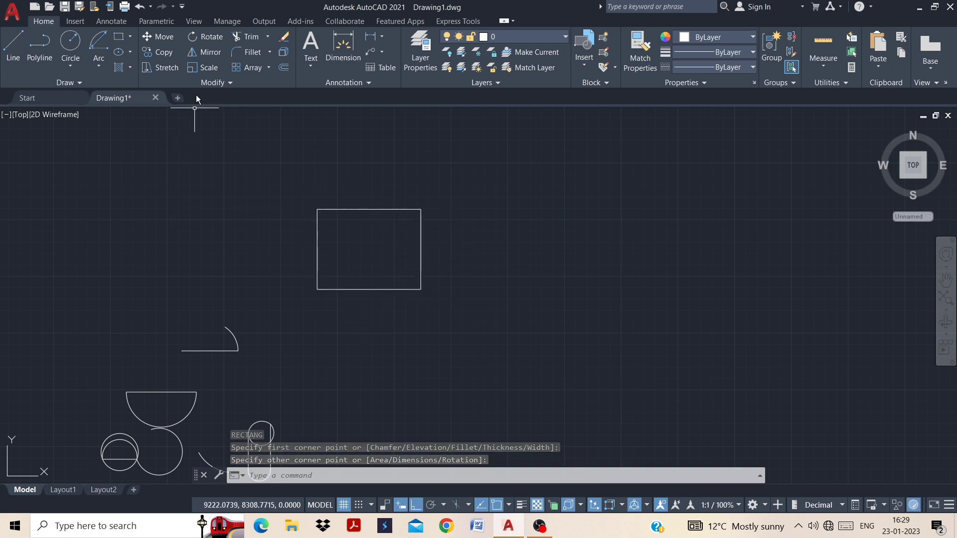
Step: Draw a 400 by 200 rectangle above and to the right of the first rectangle
{"action": "left_click", "coordinate": [120, 36]}
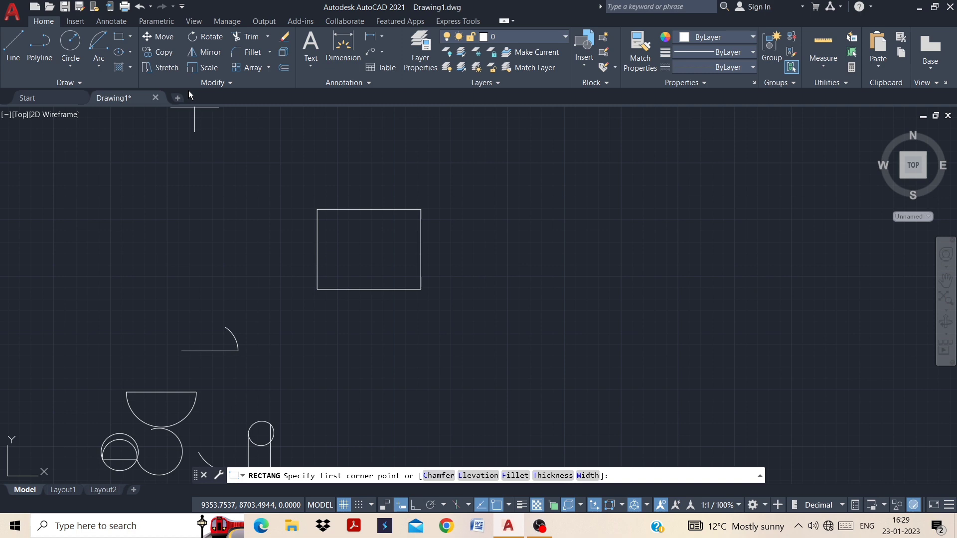
{"action": "left_click", "coordinate": [473, 171]}
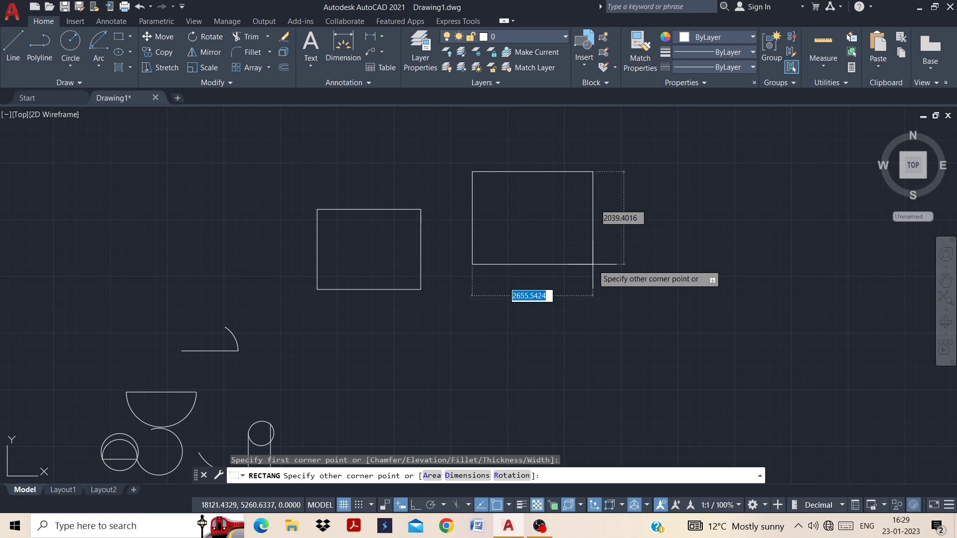
{"action": "type", "text": "400"}
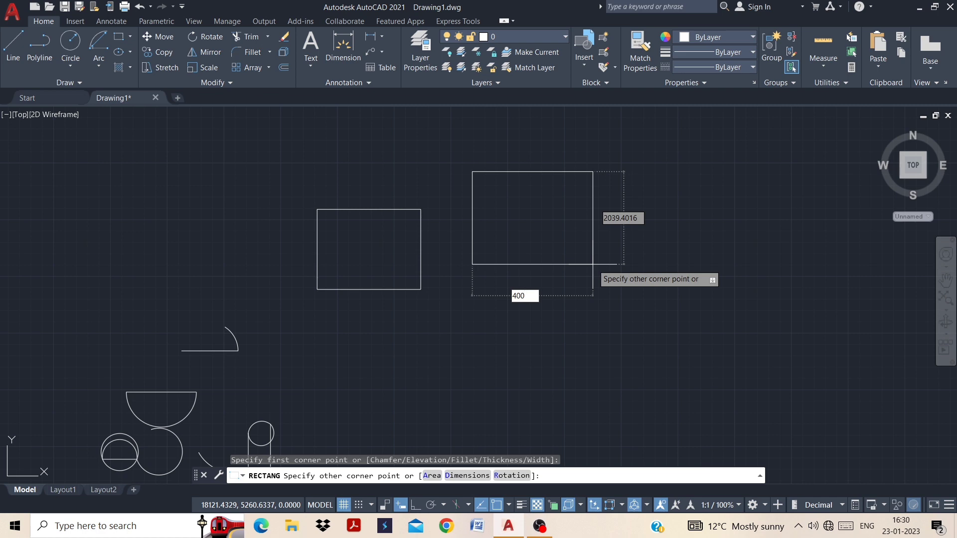
{"action": "key", "text": "Tab"}
{"action": "type", "text": "200"}
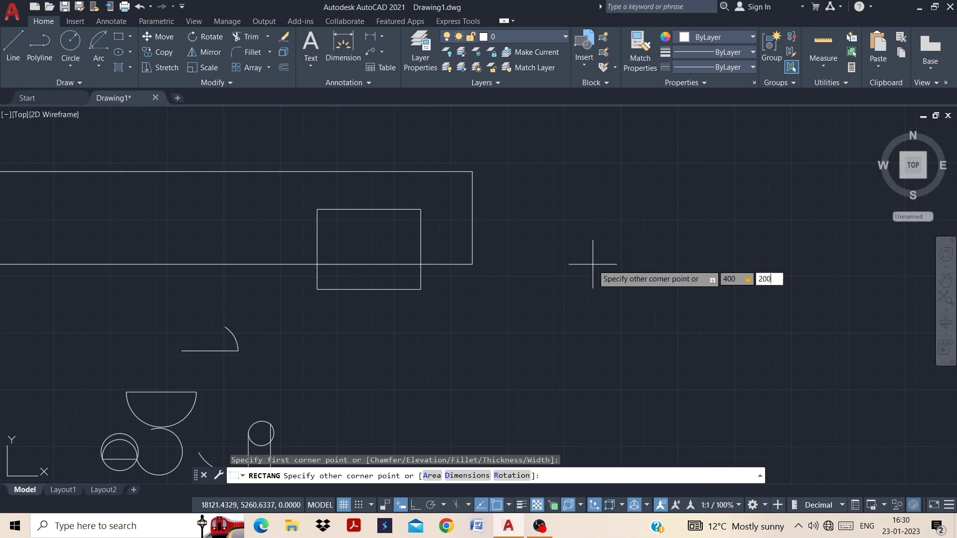
{"action": "key", "text": "Return"}
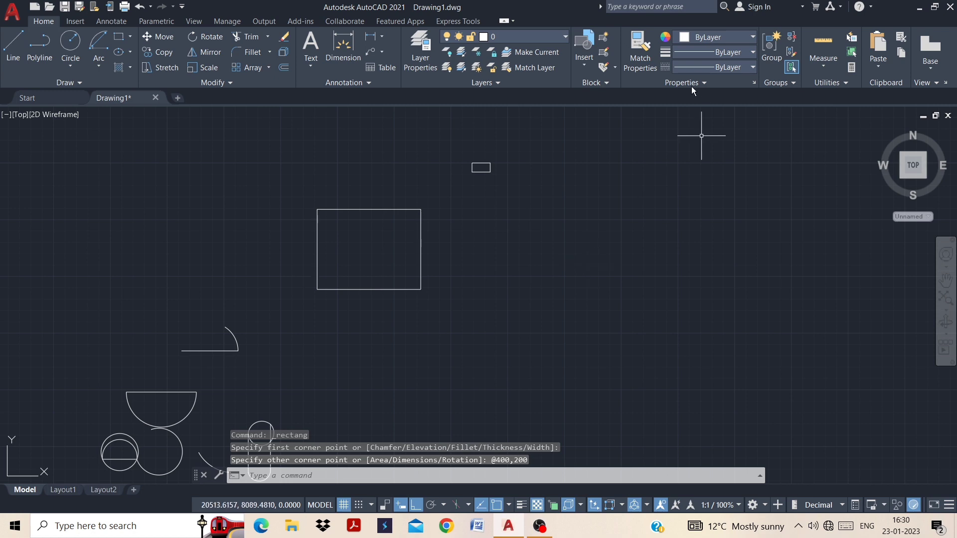
Step: Draw a rectangle with both chamfer distances set to 10, to the right of the first rectangle, and inspect its upper-left corner
{"action": "scroll", "coordinate": [478, 164], "scroll_direction": "up", "scroll_amount": 4}
{"action": "scroll", "coordinate": [478, 164], "scroll_direction": "down", "scroll_amount": 6}
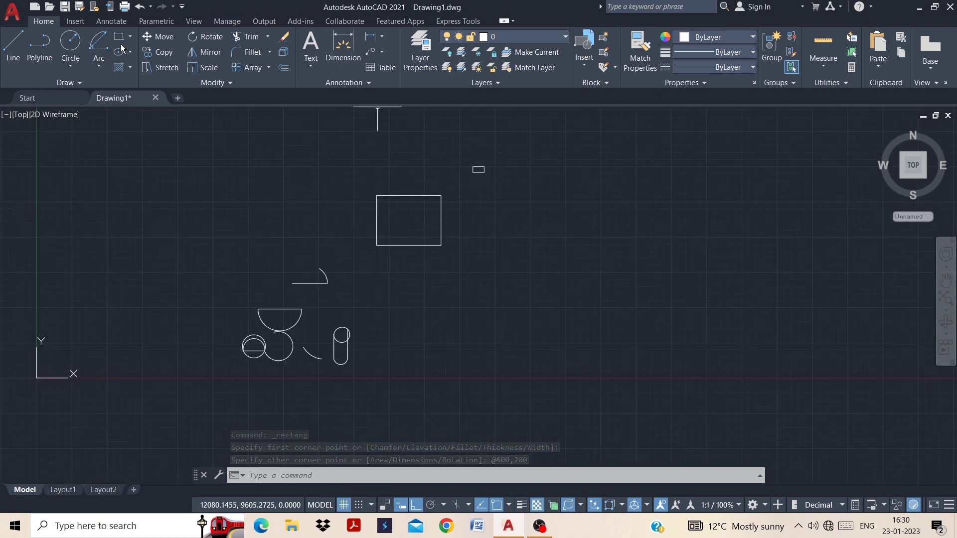
{"action": "type", "text": "r"}
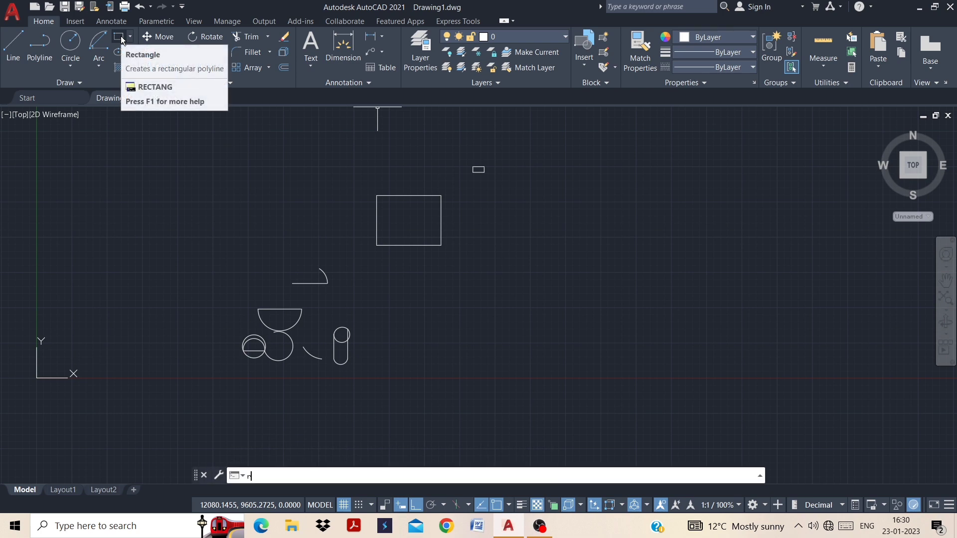
{"action": "type", "text": "ec"}
{"action": "key", "text": "Return"}
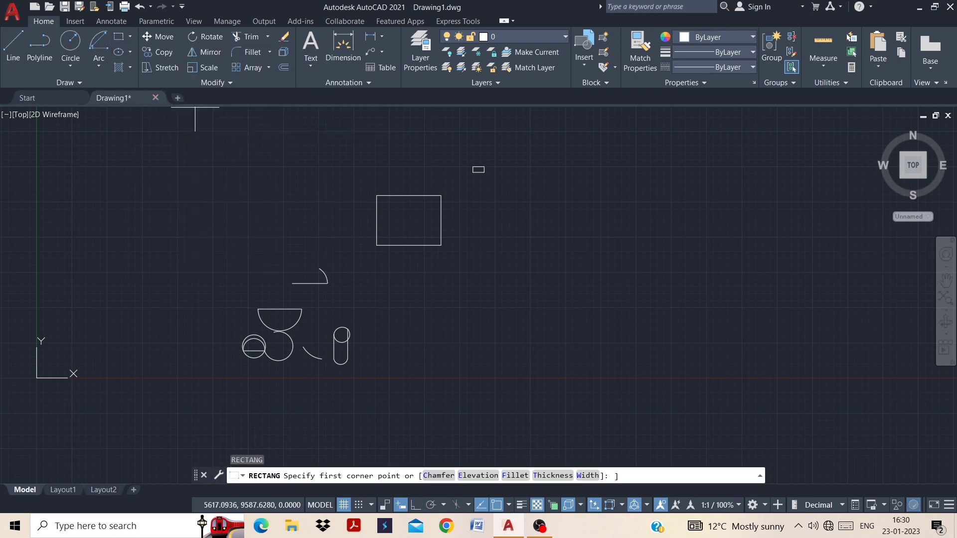
{"action": "left_click", "coordinate": [439, 476]}
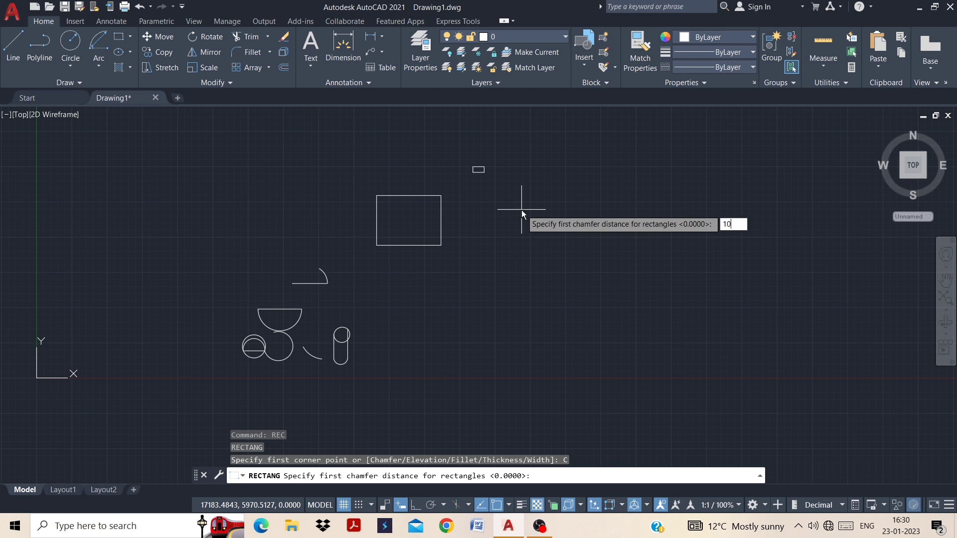
{"action": "key", "text": "Return"}
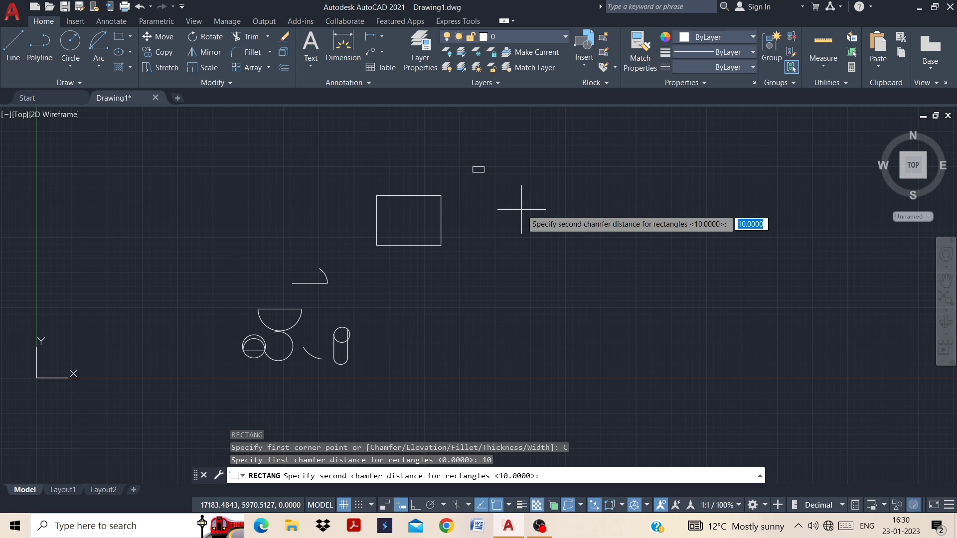
{"action": "key", "text": "Return"}
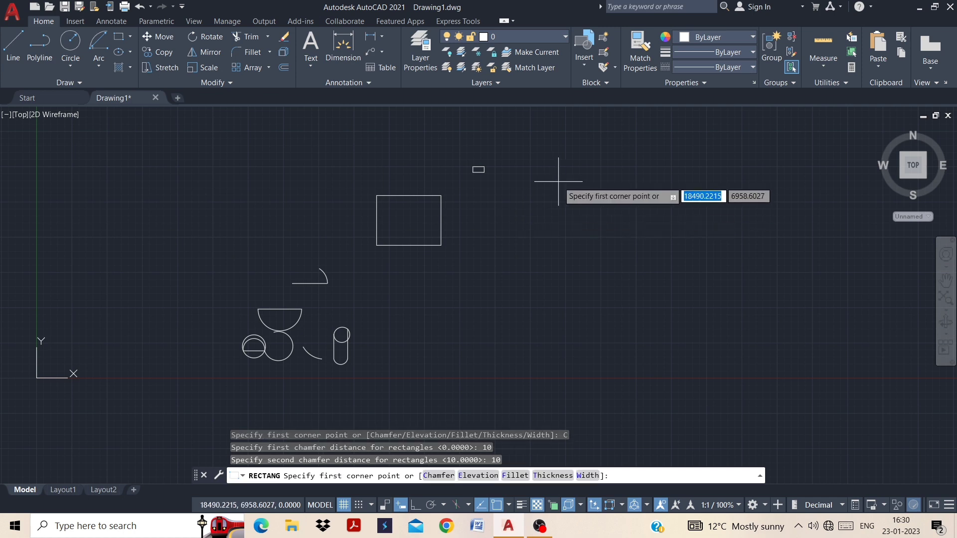
{"action": "left_click", "coordinate": [539, 205]}
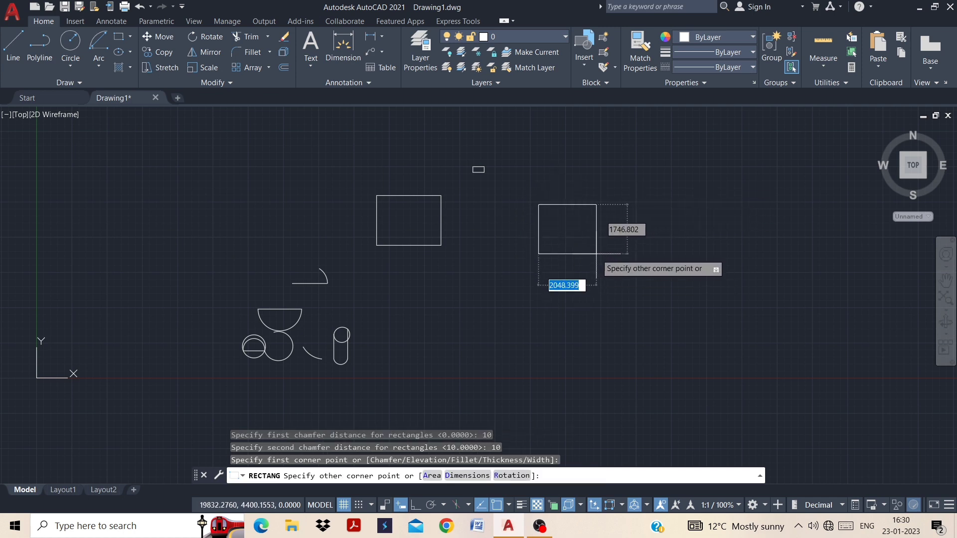
{"action": "left_click", "coordinate": [598, 249]}
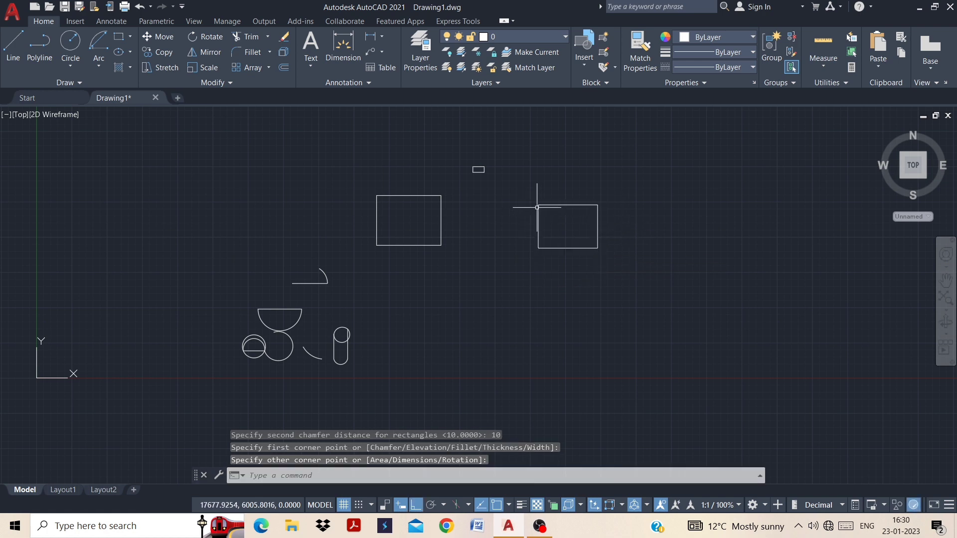
{"action": "scroll", "coordinate": [539, 206], "scroll_direction": "up", "scroll_amount": 8}
{"action": "scroll", "coordinate": [539, 206], "scroll_direction": "up", "scroll_amount": 5}
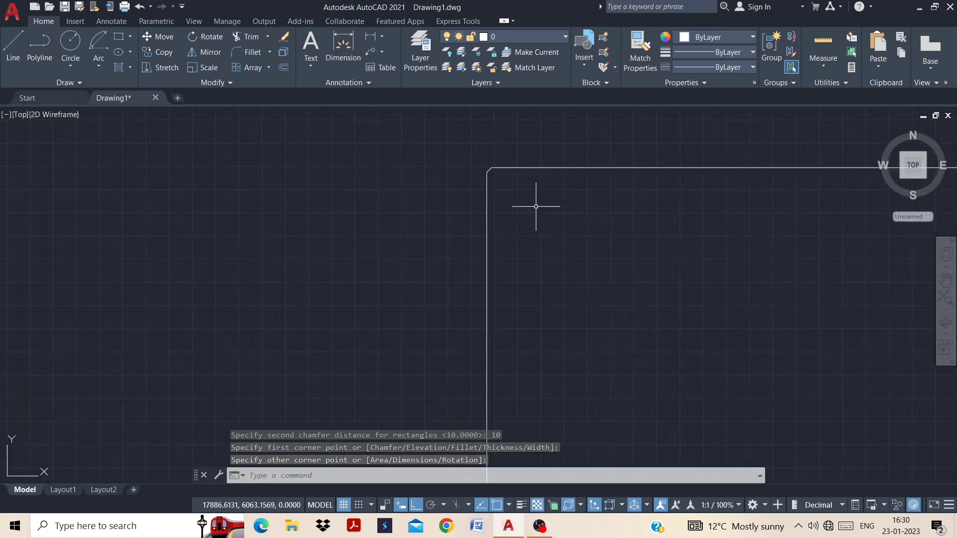
Step: Draw a rectangle with a fillet radius of 20 to the right of the chamfered rectangle, and inspect its upper-left corner
{"action": "scroll", "coordinate": [455, 149], "scroll_direction": "down", "scroll_amount": 9}
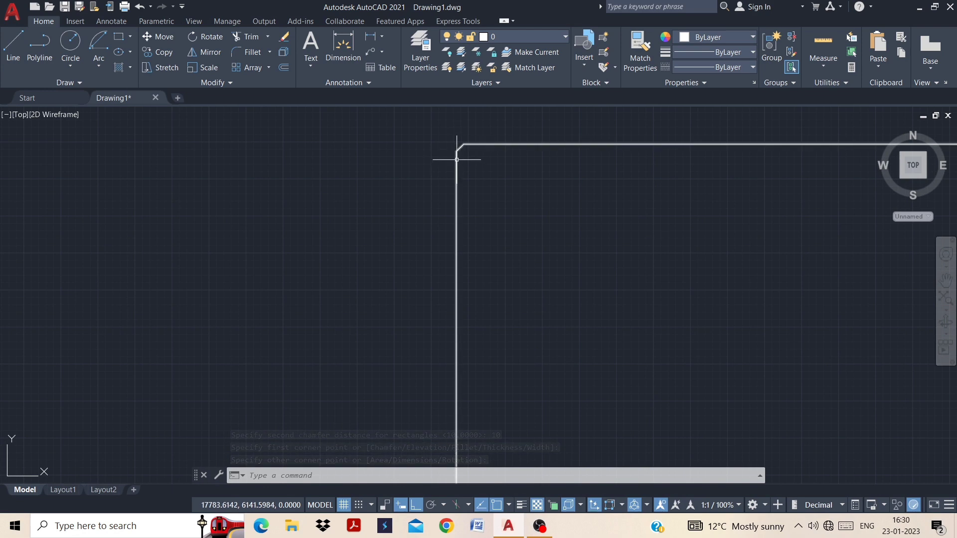
{"action": "scroll", "coordinate": [461, 189], "scroll_direction": "down", "scroll_amount": 2}
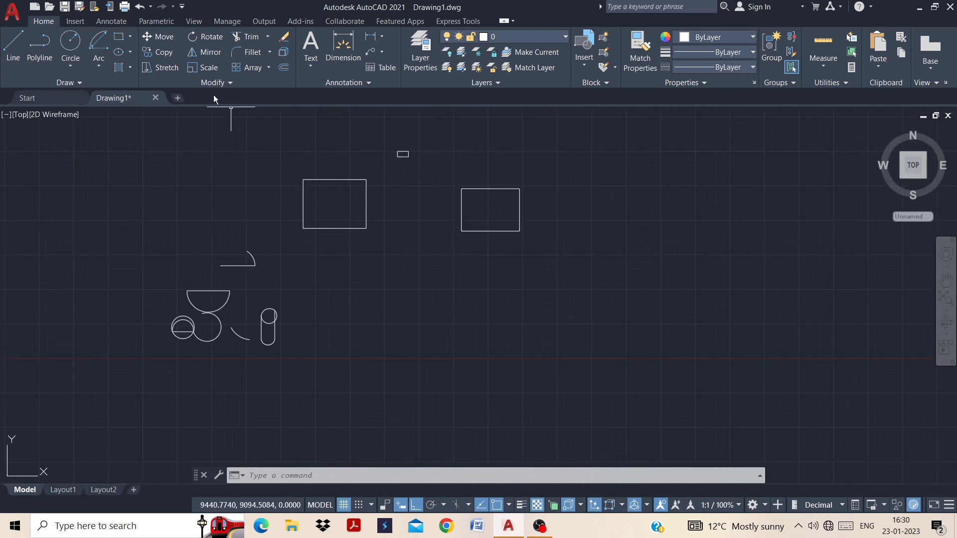
{"action": "left_click", "coordinate": [119, 38]}
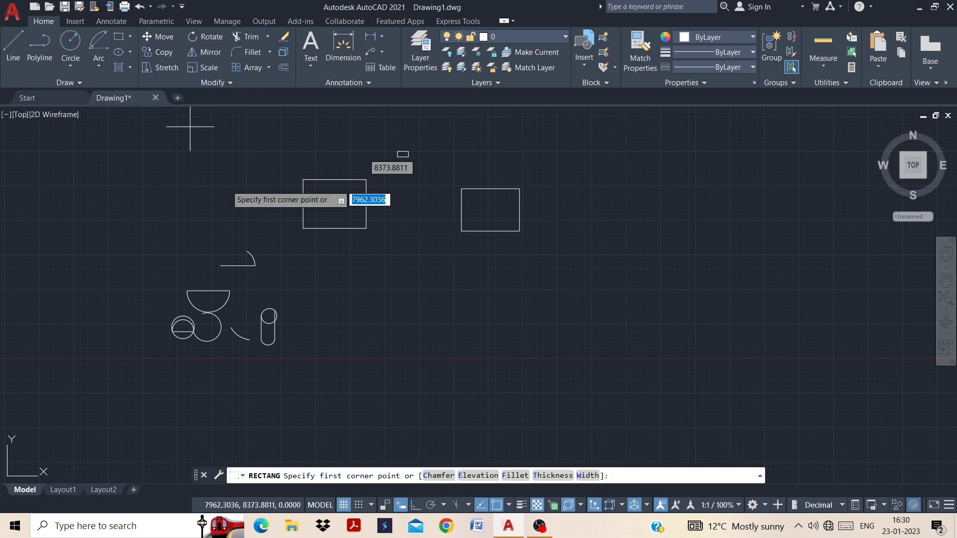
{"action": "left_click", "coordinate": [516, 476]}
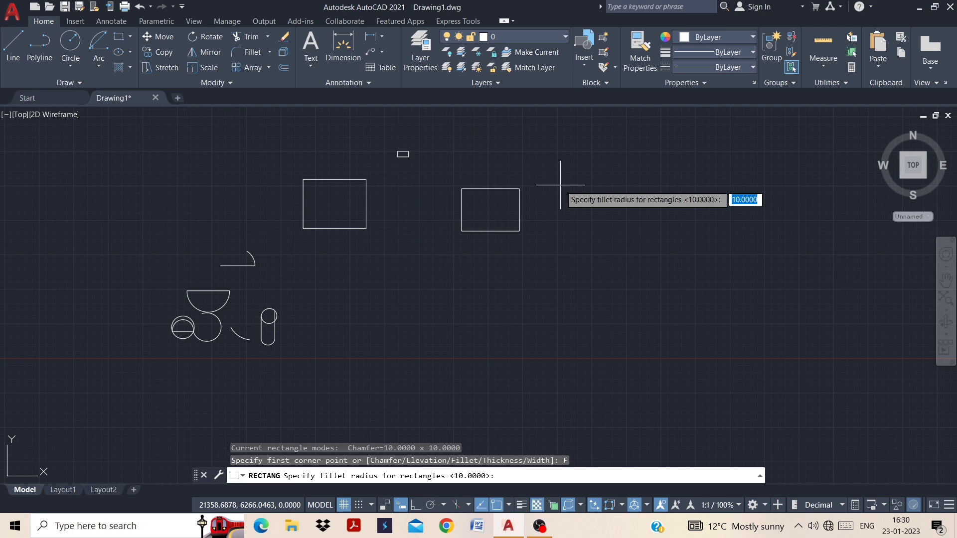
{"action": "key", "text": "Return"}
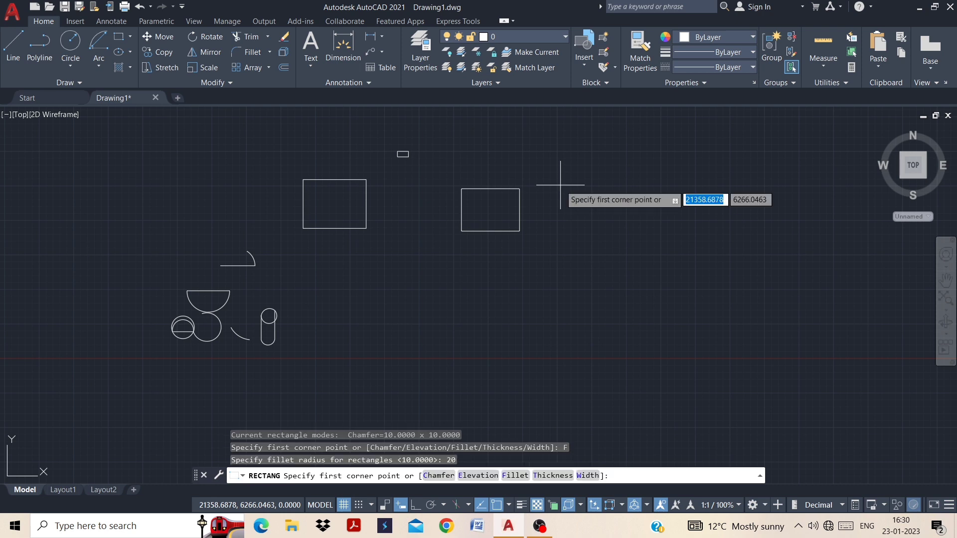
{"action": "left_click", "coordinate": [569, 195]}
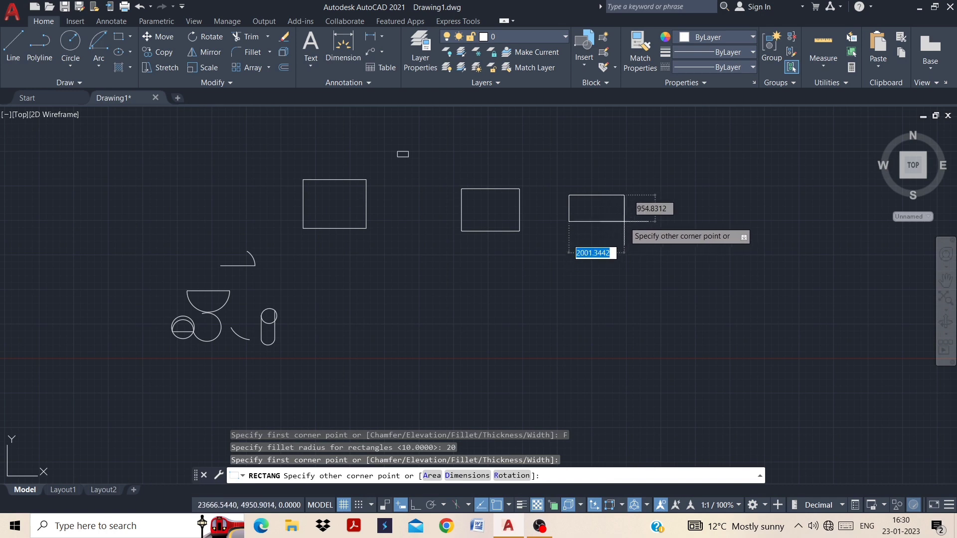
{"action": "left_click", "coordinate": [619, 238]}
{"action": "scroll", "coordinate": [575, 205], "scroll_direction": "up", "scroll_amount": 6}
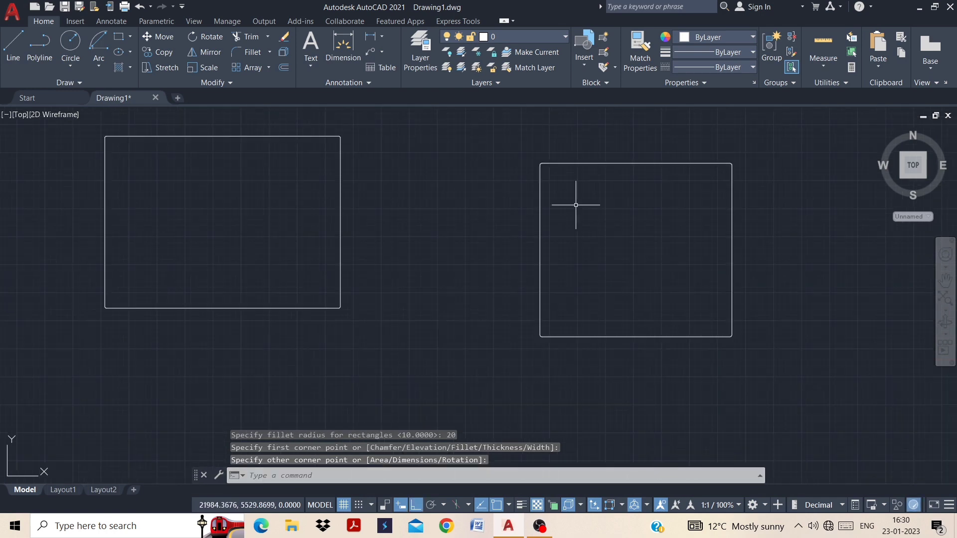
{"action": "scroll", "coordinate": [556, 196], "scroll_direction": "up", "scroll_amount": 2}
{"action": "scroll", "coordinate": [521, 144], "scroll_direction": "up", "scroll_amount": 2}
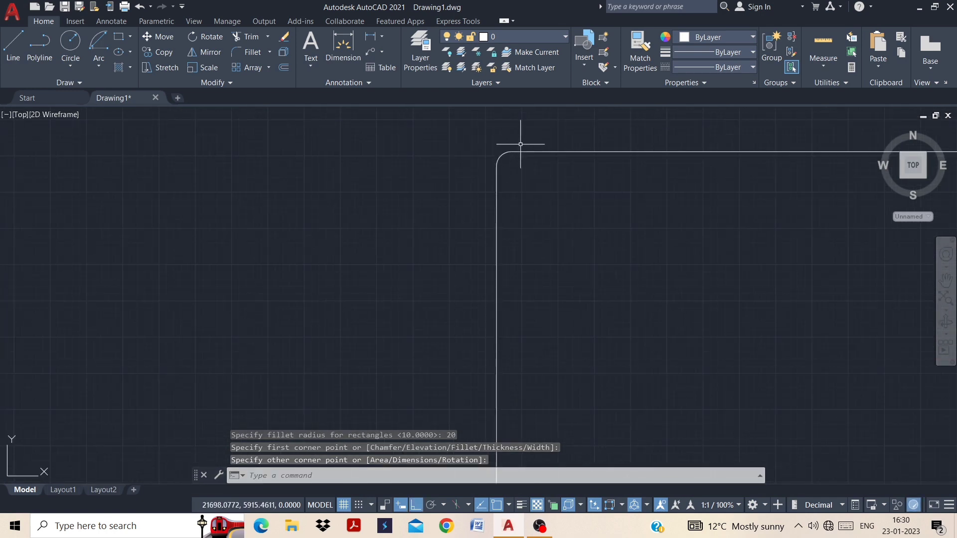
{"action": "scroll", "coordinate": [520, 144], "scroll_direction": "up", "scroll_amount": 3}
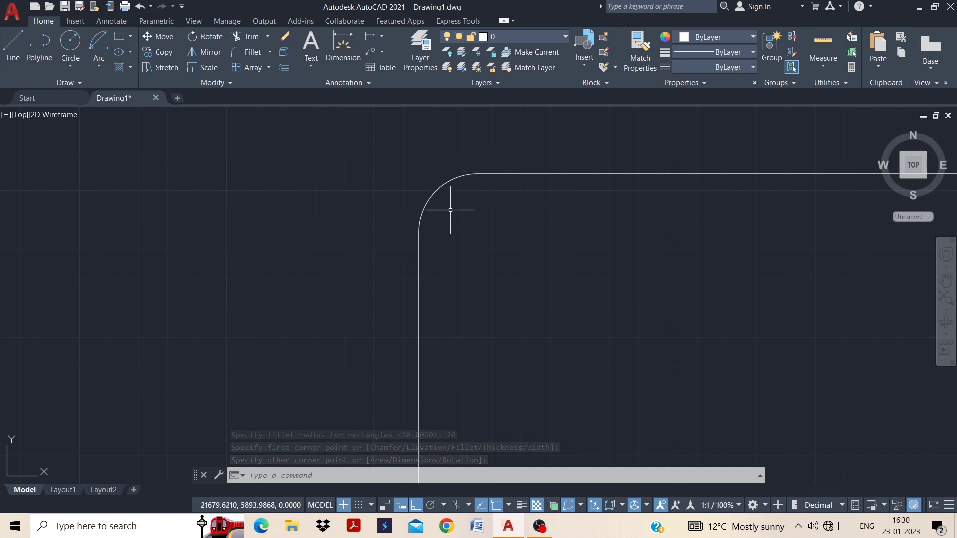
Step: Draw a five-sided polygon inscribed in a circle with a radius of about 689, above and to the right of the filleted rectangle
{"action": "scroll", "coordinate": [412, 255], "scroll_direction": "down", "scroll_amount": 6}
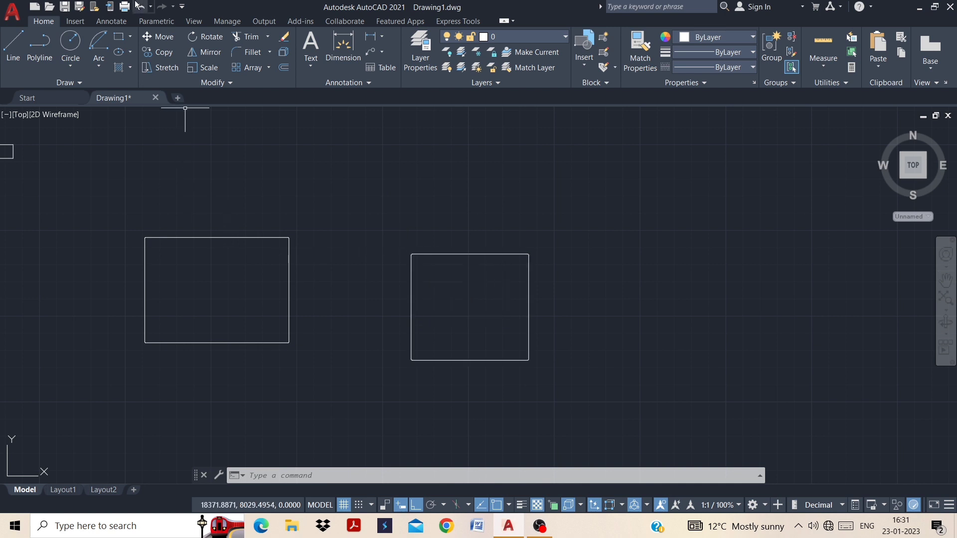
{"action": "left_click", "coordinate": [130, 37]}
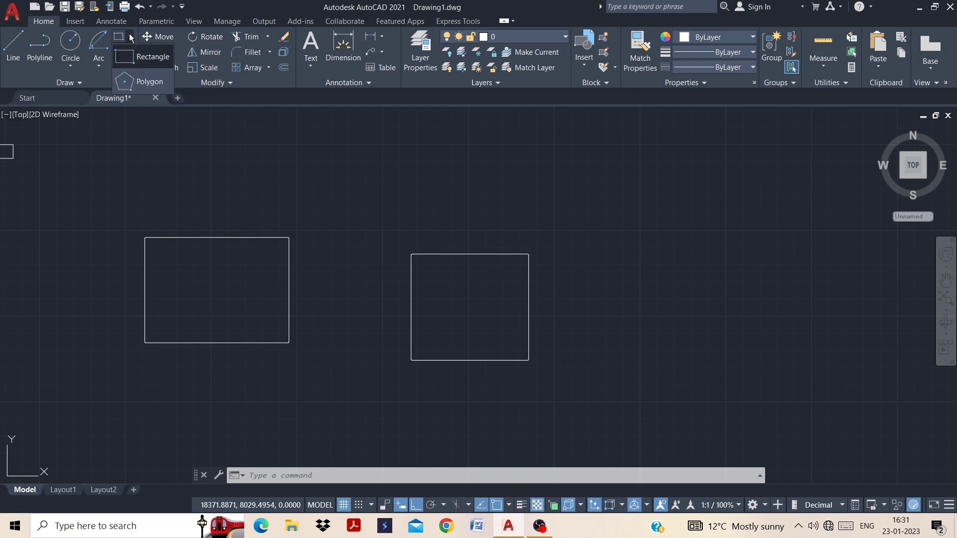
{"action": "left_click", "coordinate": [130, 85]}
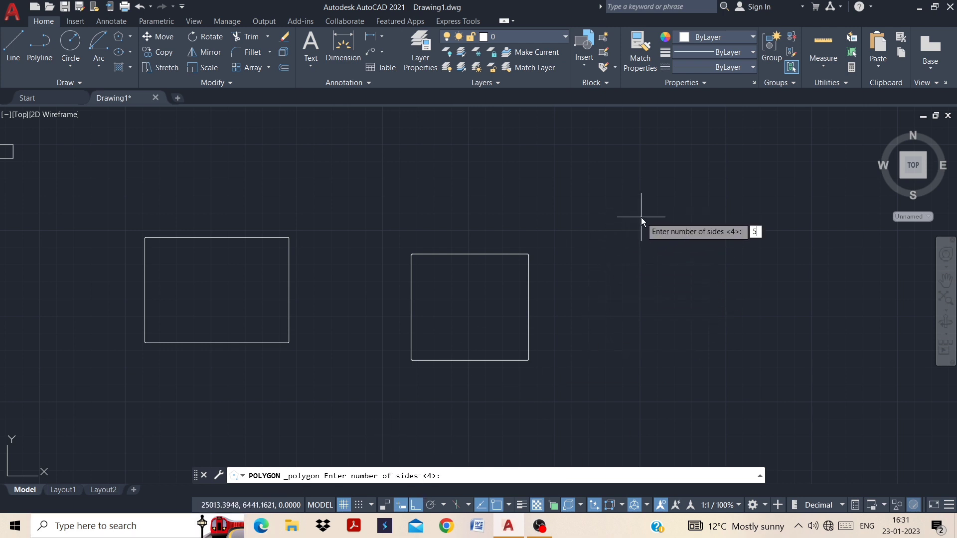
{"action": "key", "text": "Return"}
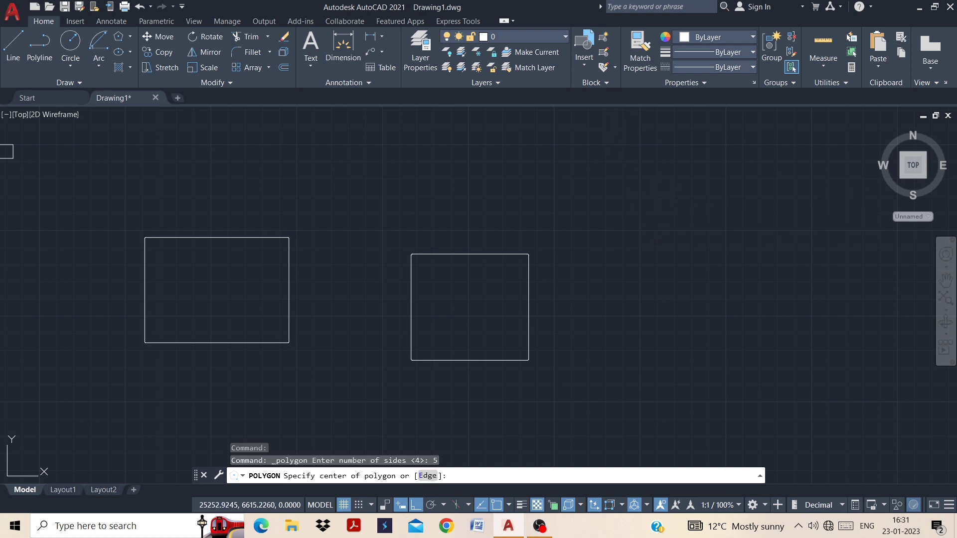
{"action": "left_click", "coordinate": [658, 204]}
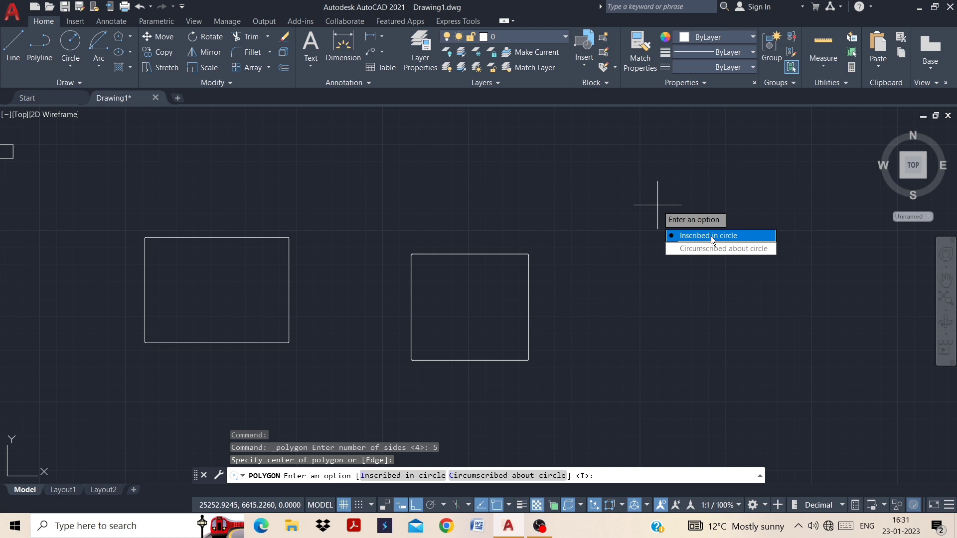
{"action": "left_click", "coordinate": [711, 236]}
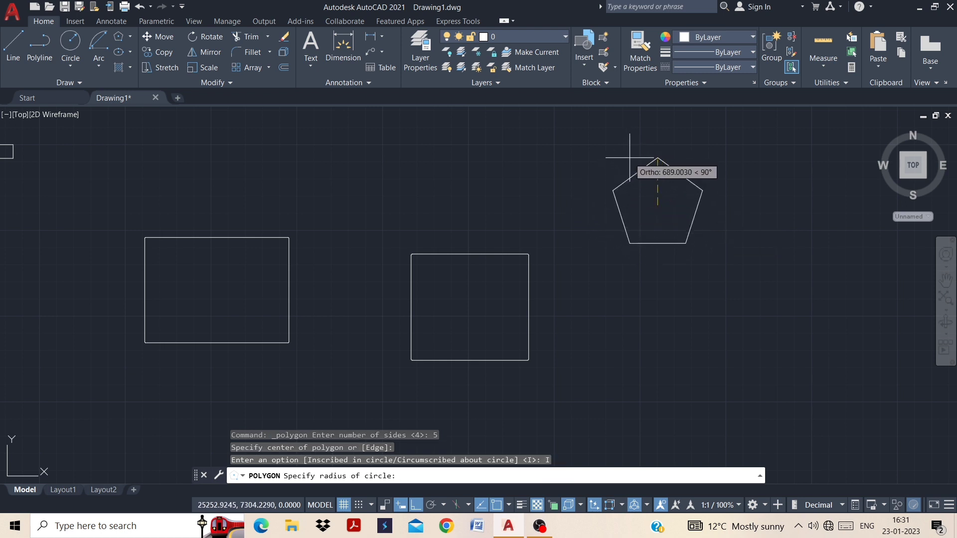
{"action": "left_click", "coordinate": [648, 153]}
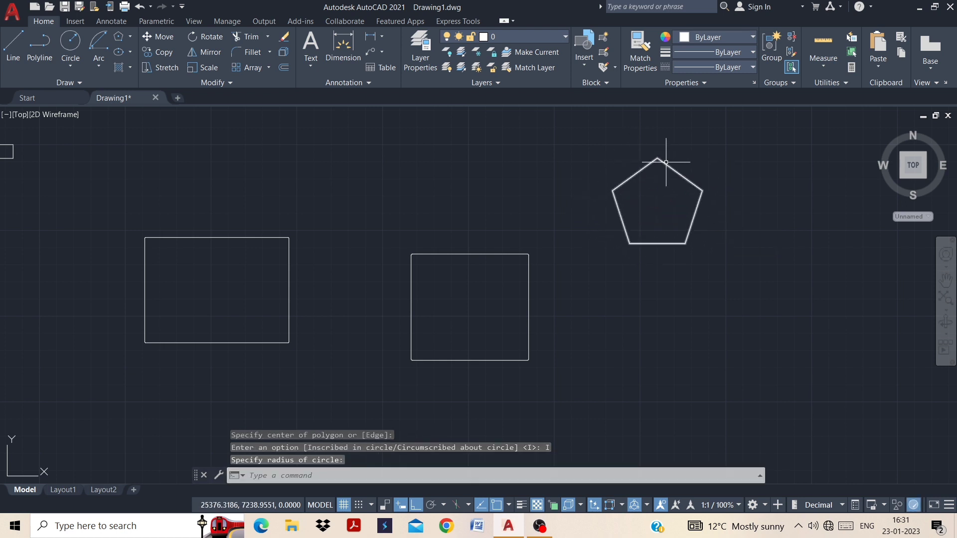
Step: Draw an eight-sided polygon inscribed in a circle, above the gap between the chamfered and filleted rectangles
{"action": "left_click", "coordinate": [118, 38]}
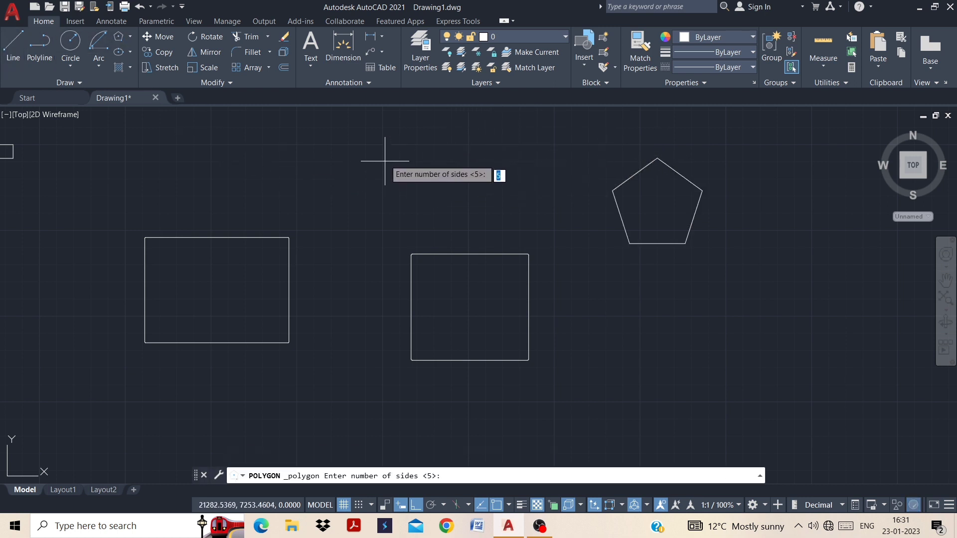
{"action": "key", "text": "Return"}
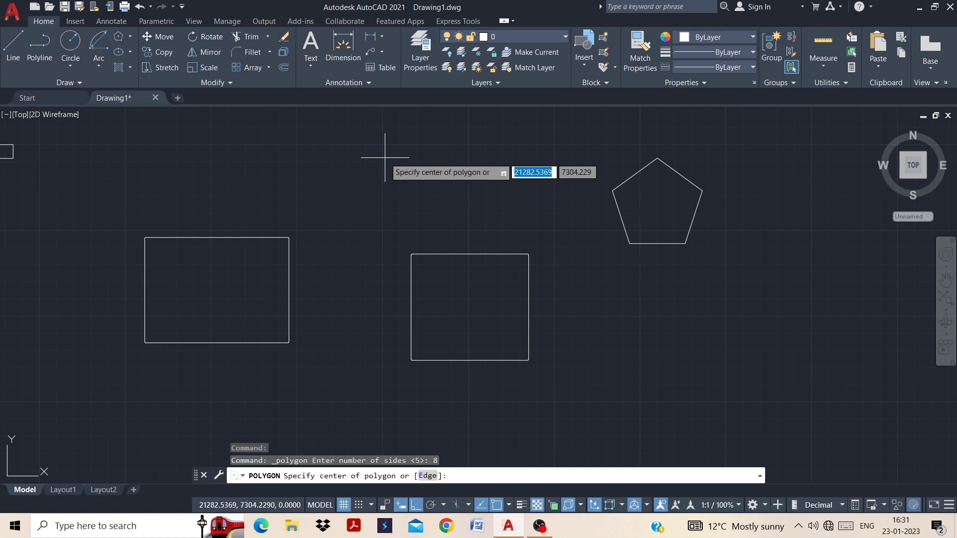
{"action": "left_click", "coordinate": [353, 166]}
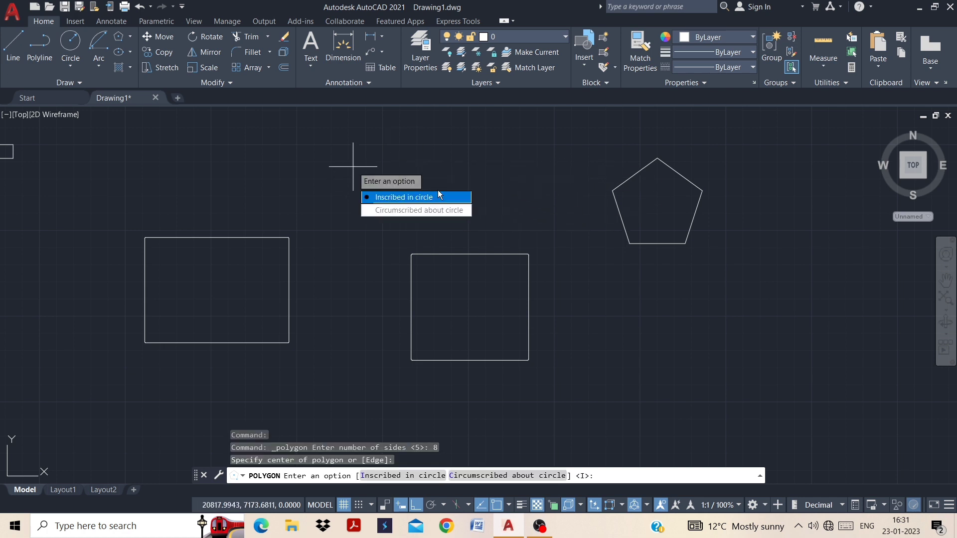
{"action": "left_click", "coordinate": [424, 198]}
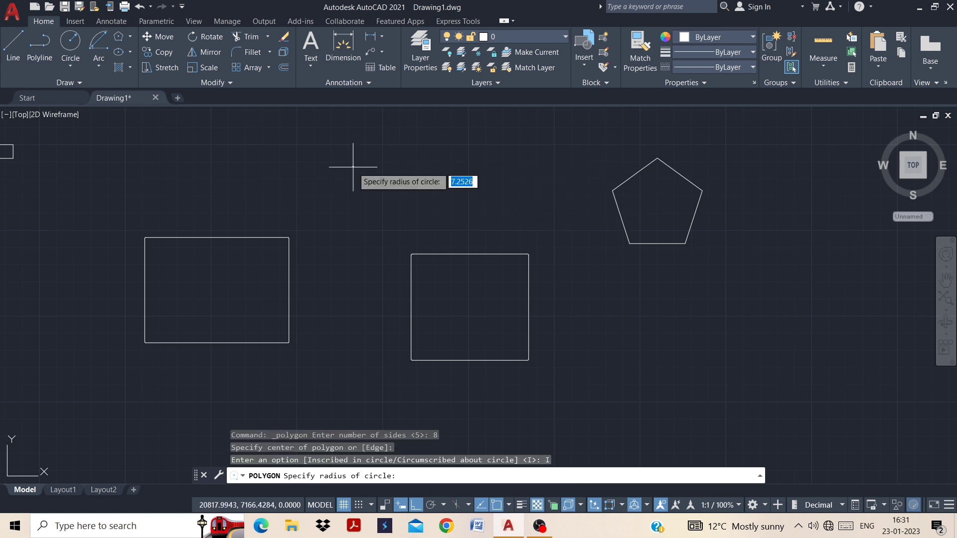
{"action": "left_click", "coordinate": [353, 140]}
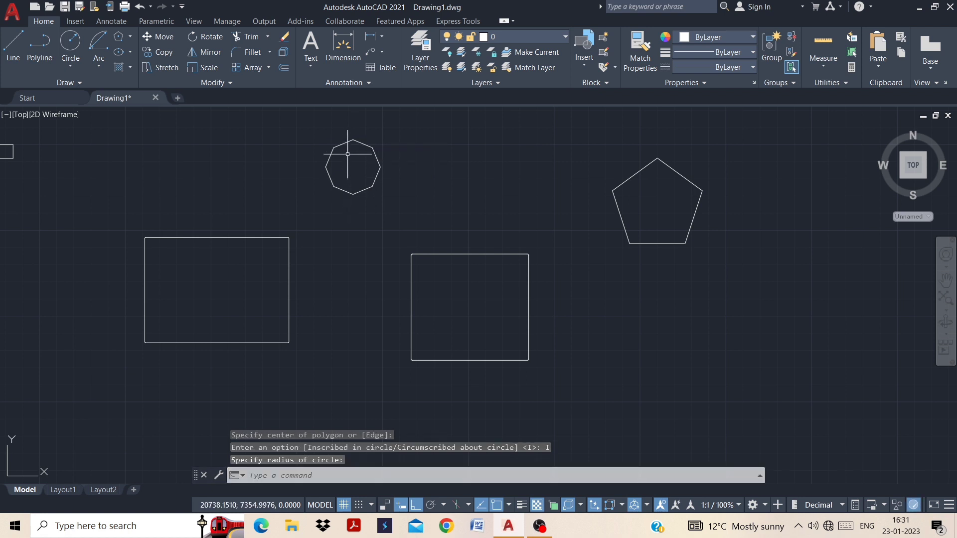
{"action": "scroll", "coordinate": [350, 154], "scroll_direction": "up", "scroll_amount": 4}
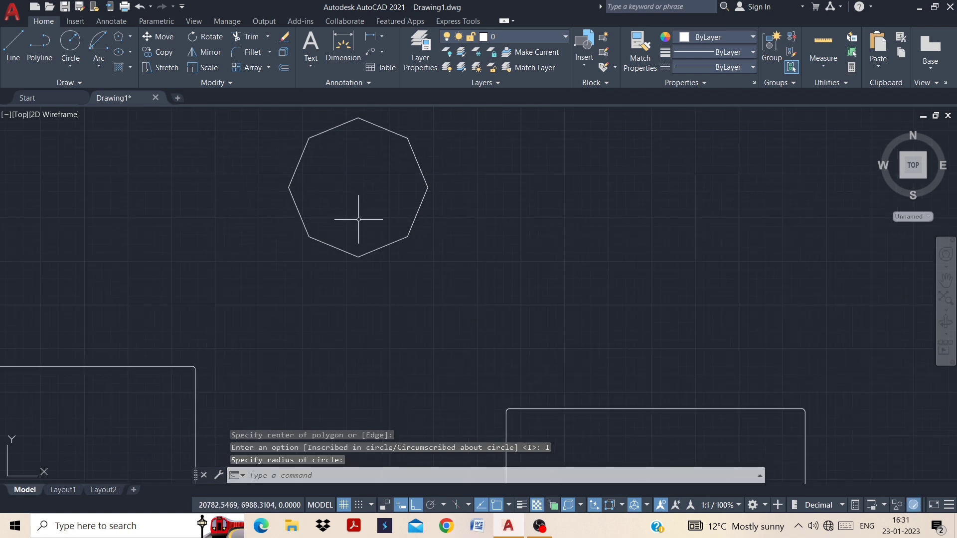
Step: Draw an ellipse by its center to the right of the pentagon, with a horizontal half-axis of 2000 and a vertical half-axis of 1000
{"action": "scroll", "coordinate": [300, 245], "scroll_direction": "down", "scroll_amount": 2}
{"action": "scroll", "coordinate": [302, 242], "scroll_direction": "down", "scroll_amount": 5}
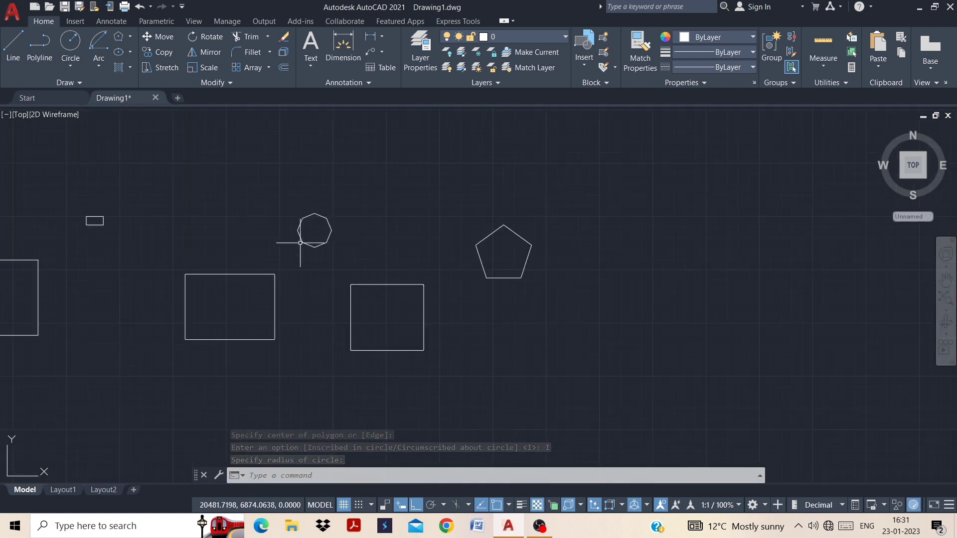
{"action": "left_click", "coordinate": [130, 50]}
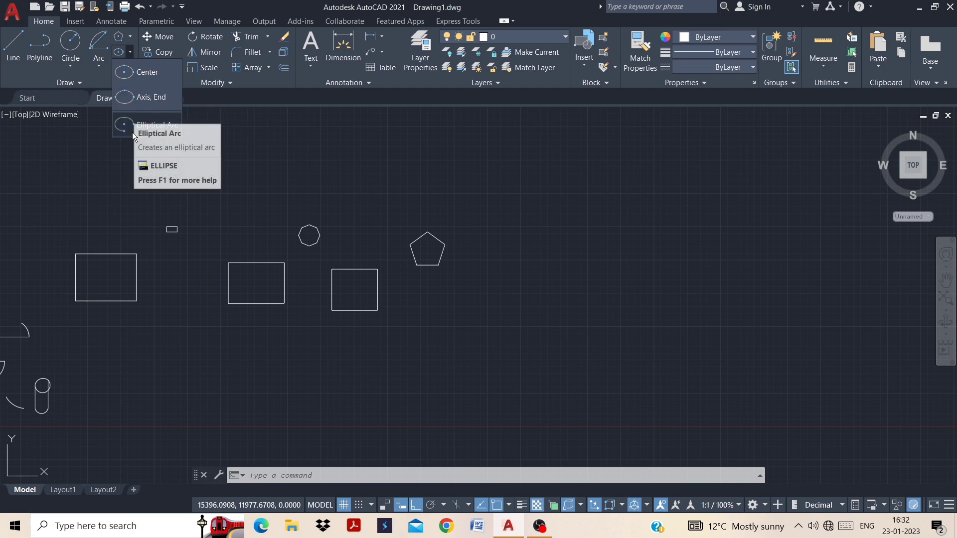
{"action": "left_click", "coordinate": [137, 72]}
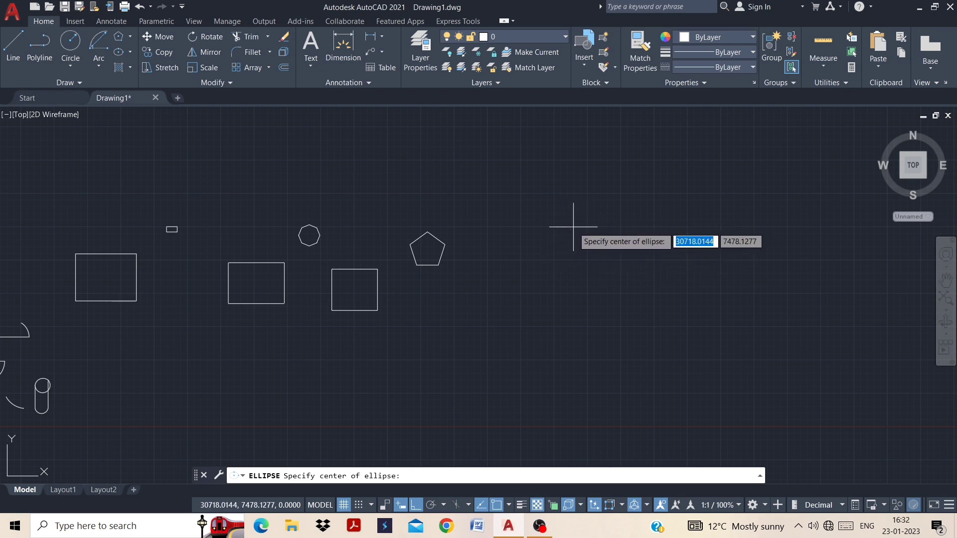
{"action": "left_click", "coordinate": [602, 225]}
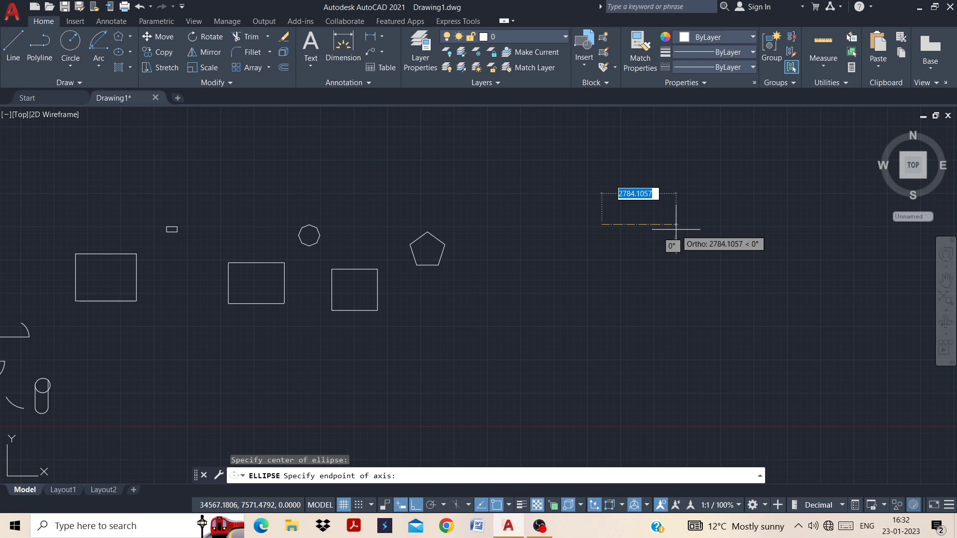
{"action": "type", "text": "2000"}
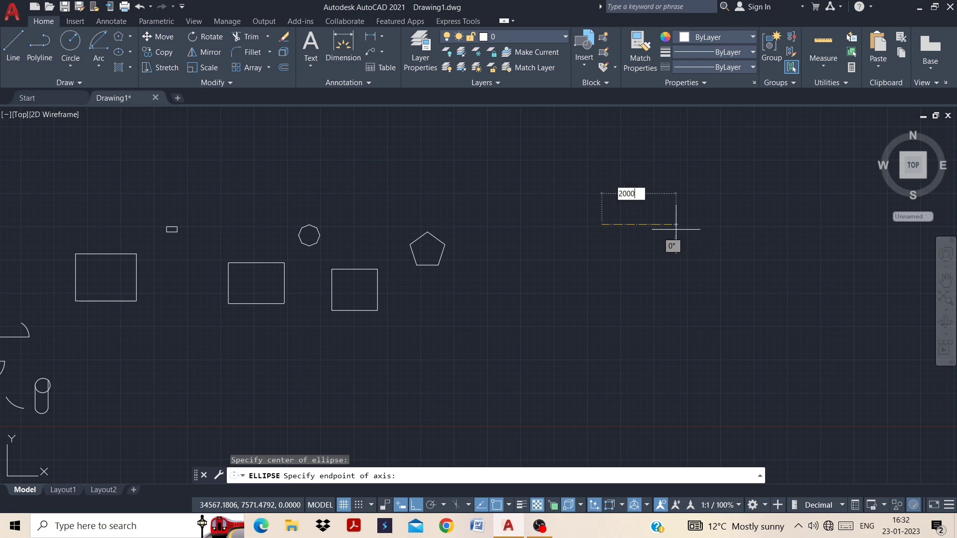
{"action": "key", "text": "Return"}
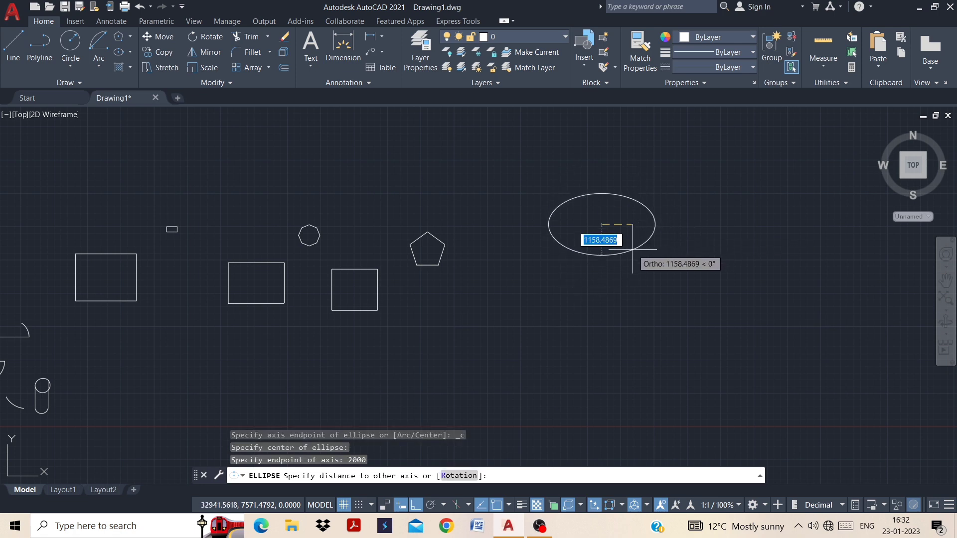
{"action": "type", "text": "1000"}
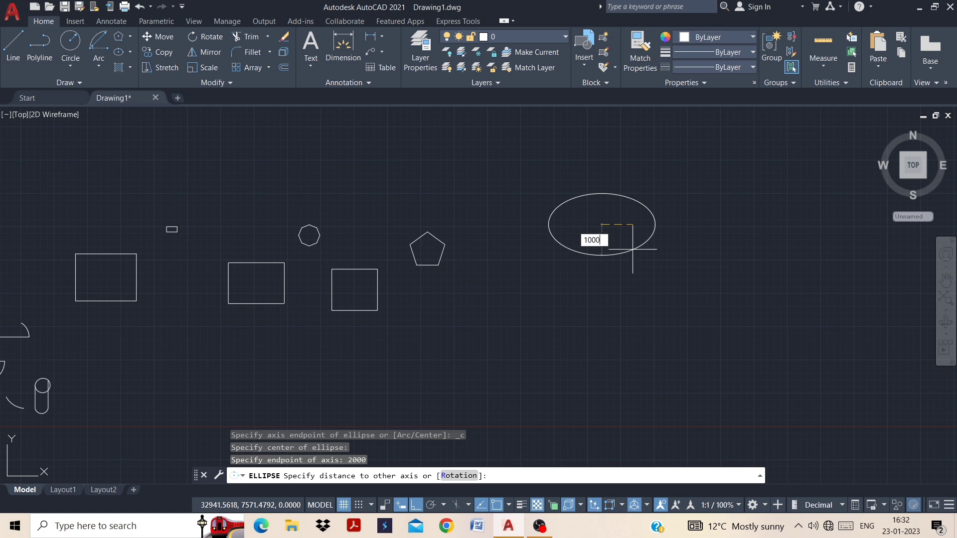
{"action": "key", "text": "Return"}
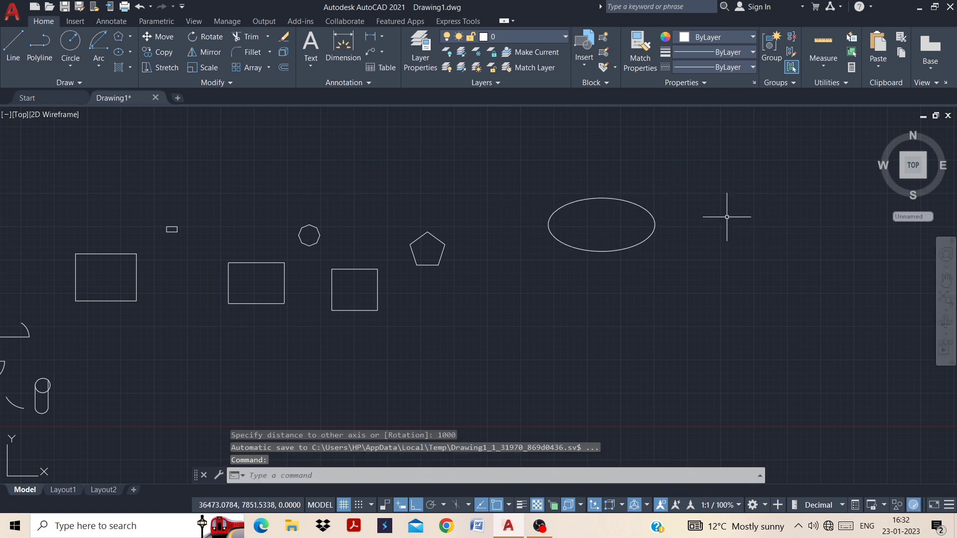
Step: Draw a vertical line between the pentagon and the ellipse
{"action": "left_click", "coordinate": [131, 51]}
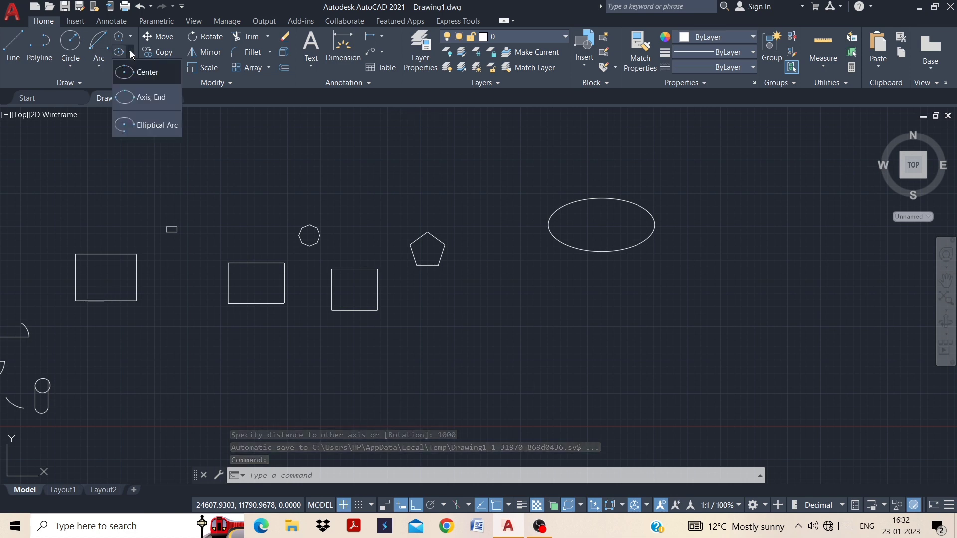
{"action": "left_click", "coordinate": [12, 42]}
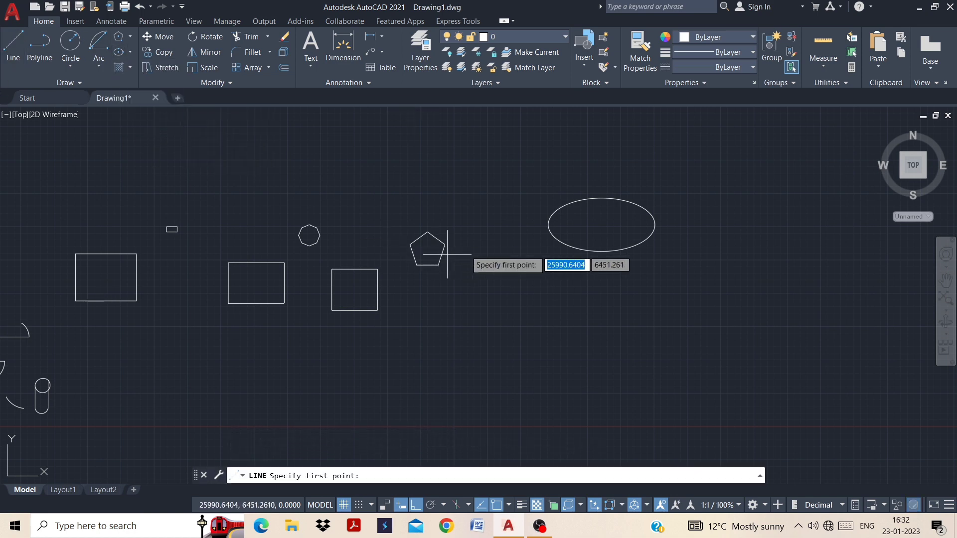
{"action": "left_click", "coordinate": [487, 148]}
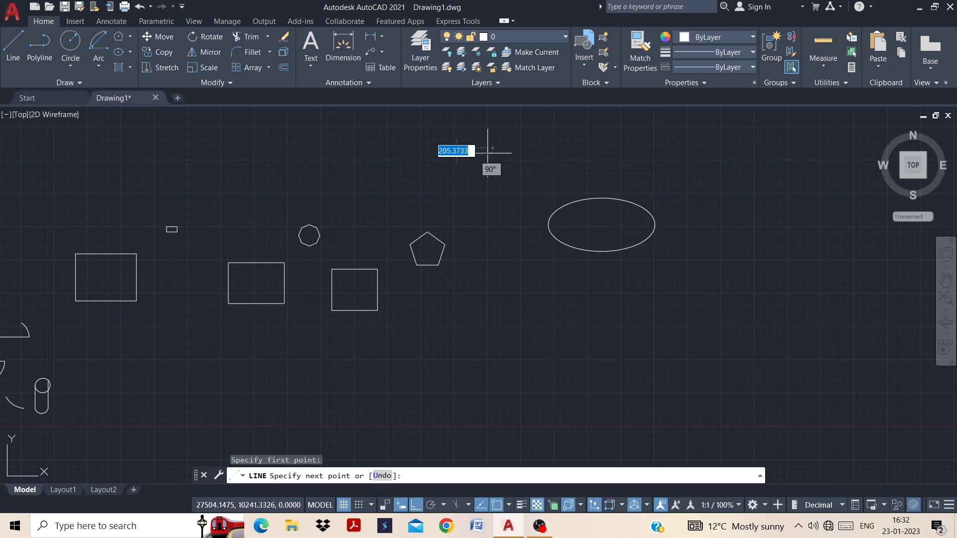
{"action": "left_click", "coordinate": [479, 260]}
{"action": "key", "text": "Escape"}
{"action": "key", "text": "Escape"}
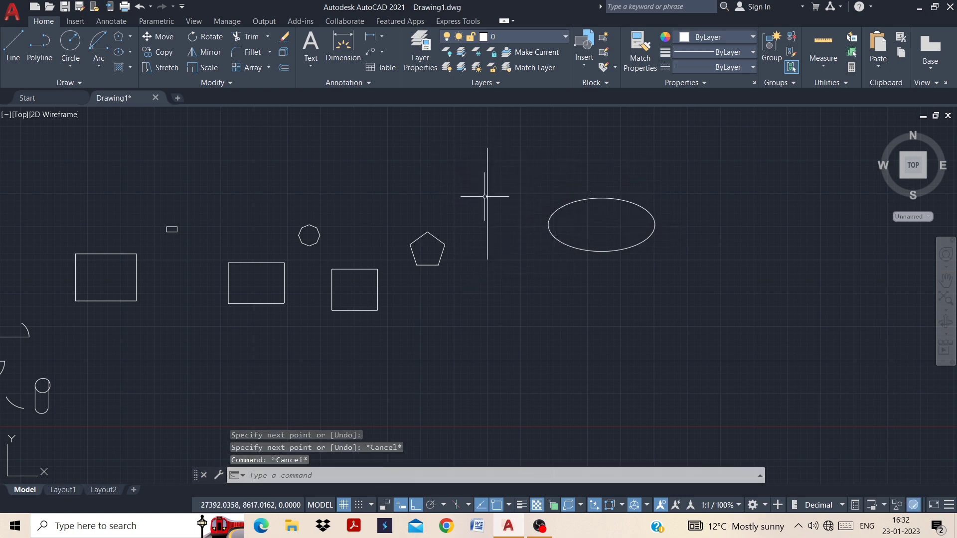
Step: Draw a 2000-unit horizontal line leftward from the midpoint of the vertical line between the pentagon and the ellipse
{"action": "left_click", "coordinate": [11, 52]}
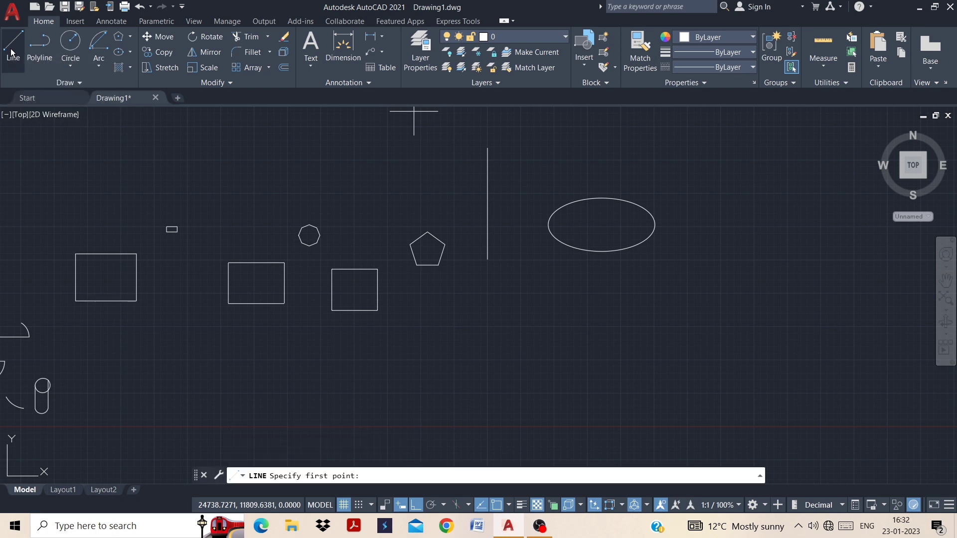
{"action": "left_click", "coordinate": [488, 203]}
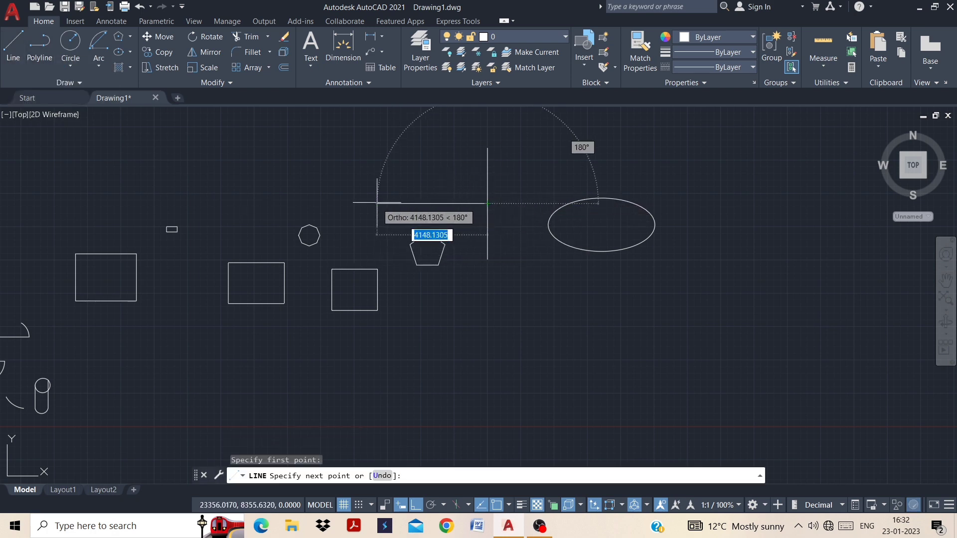
{"action": "type", "text": "2000"}
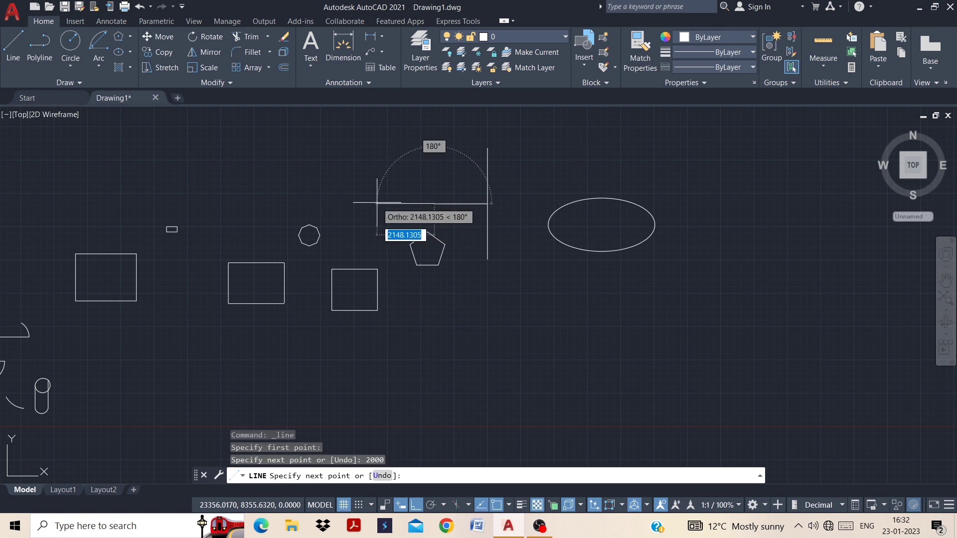
{"action": "key", "text": "Escape"}
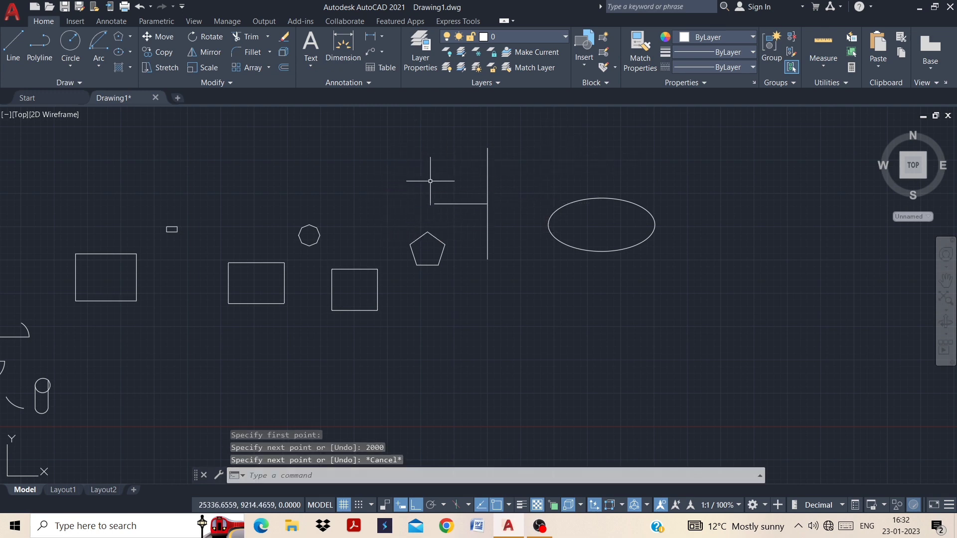
Step: Draw a 2000-unit horizontal line rightward from the vertical line's midpoint to complete the cross
{"action": "key", "text": "Return"}
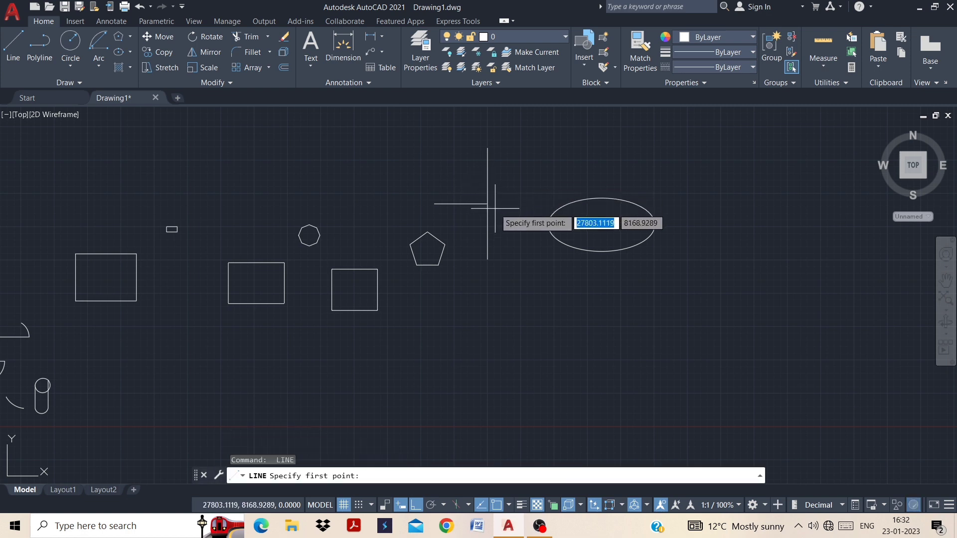
{"action": "left_click", "coordinate": [489, 204]}
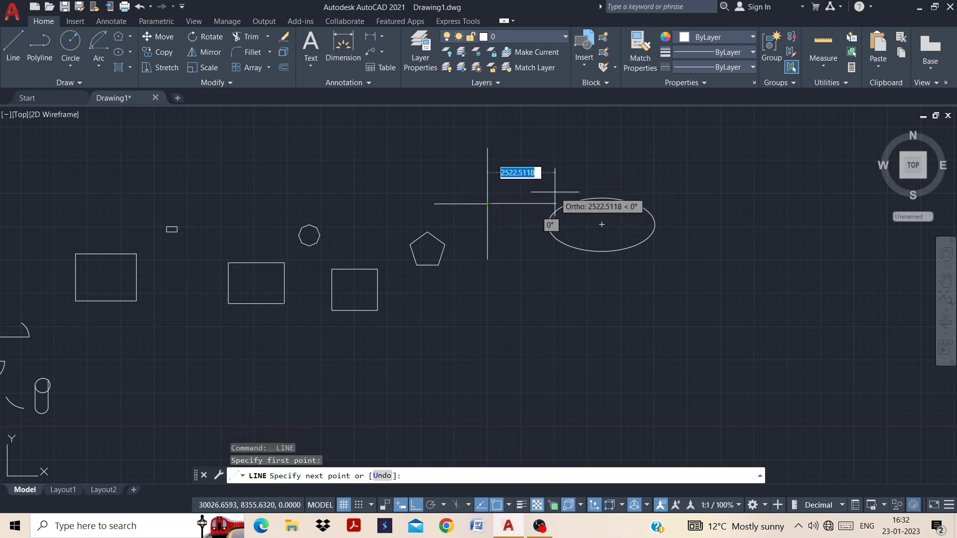
{"action": "type", "text": "200"}
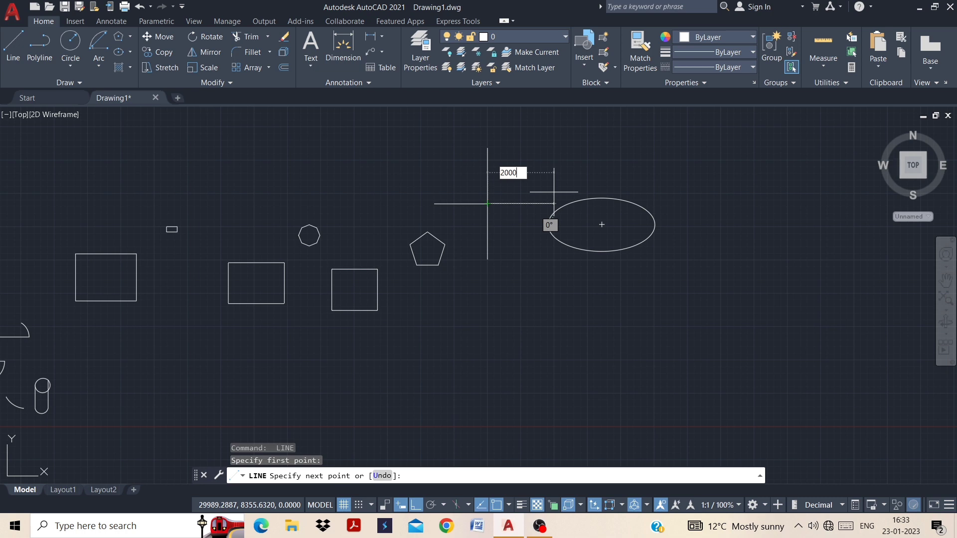
{"action": "type", "text": "0"}
{"action": "key", "text": "Return"}
{"action": "key", "text": "Escape"}
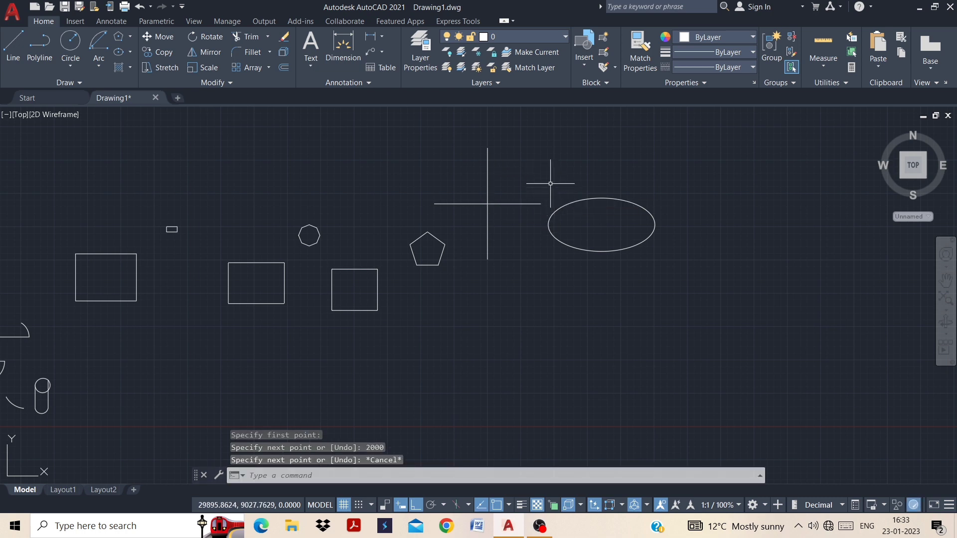
Step: Draw an Axis, End ellipse over the cross, using the vertical line's two ends as the axis and the right line's end for the other axis
{"action": "left_click", "coordinate": [129, 52]}
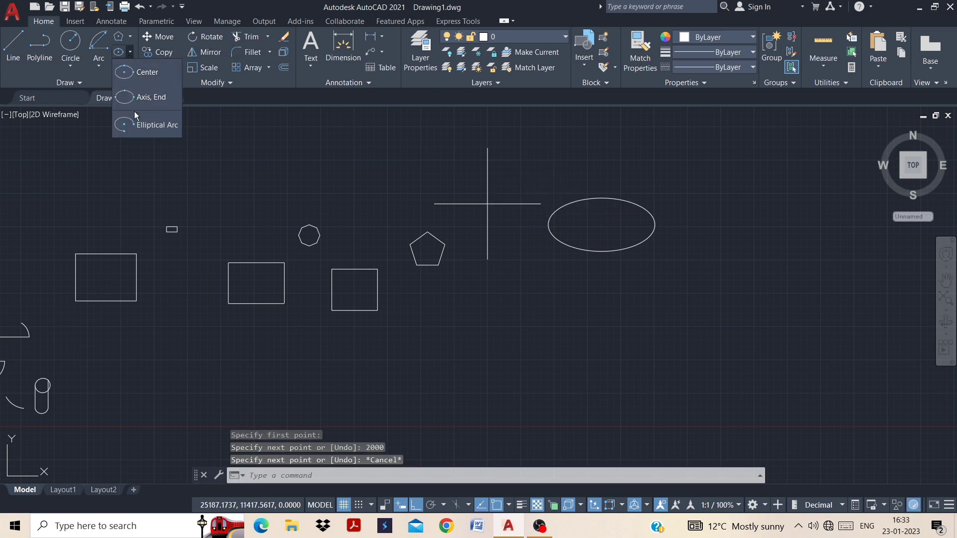
{"action": "left_click", "coordinate": [140, 99]}
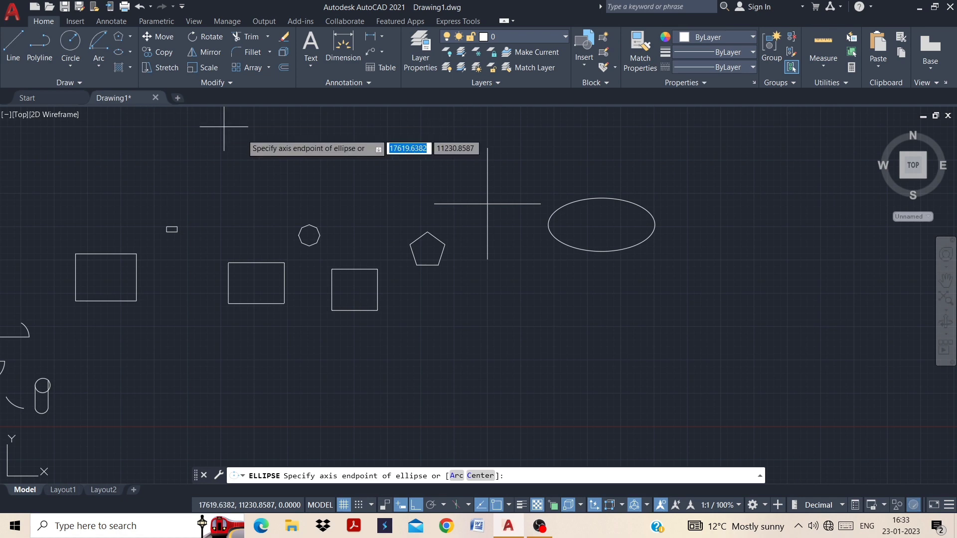
{"action": "left_click", "coordinate": [488, 148]}
{"action": "left_click", "coordinate": [477, 259]}
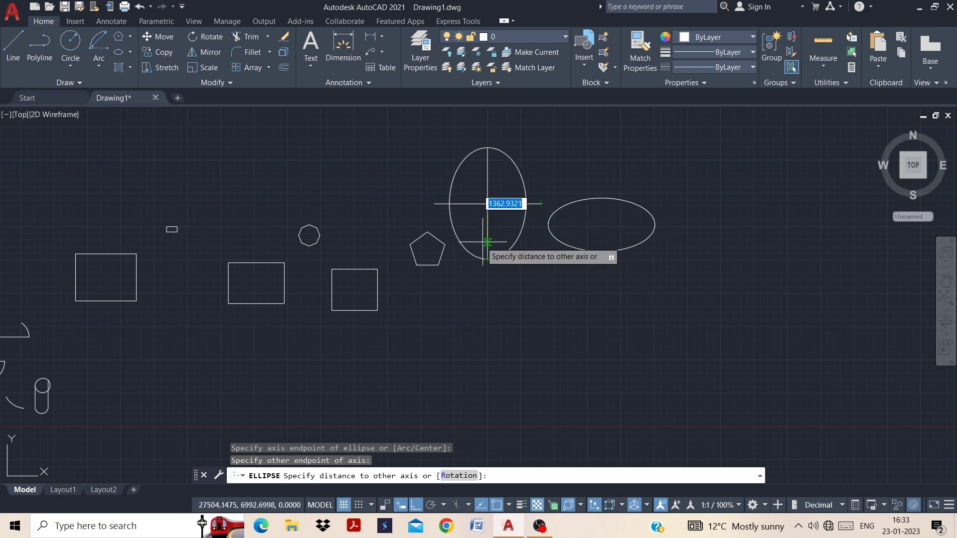
{"action": "left_click", "coordinate": [541, 203]}
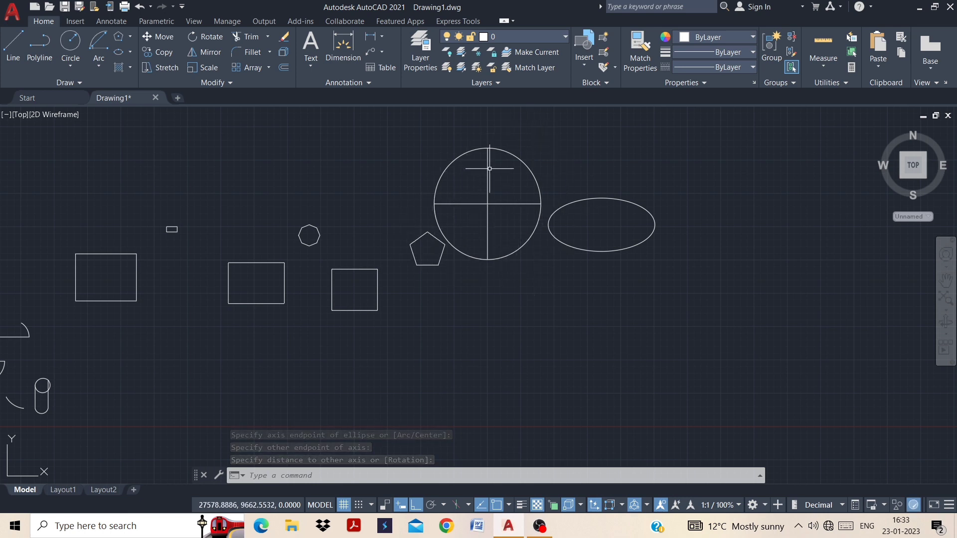
{"action": "key", "text": "Escape"}
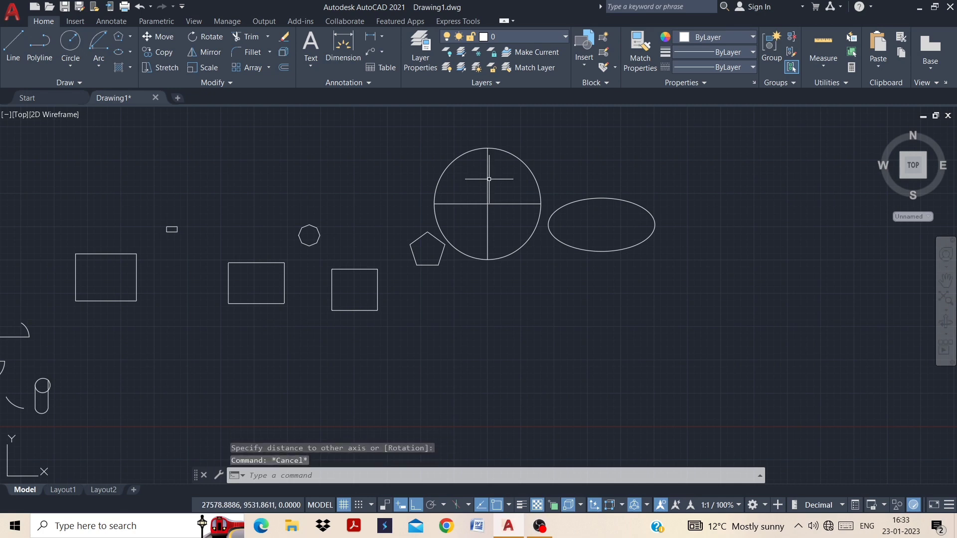
Step: Begin an elliptical arc to the right of the ellipse, with a vertical first axis 3000 long set downward using Ortho
{"action": "left_click", "coordinate": [419, 505]}
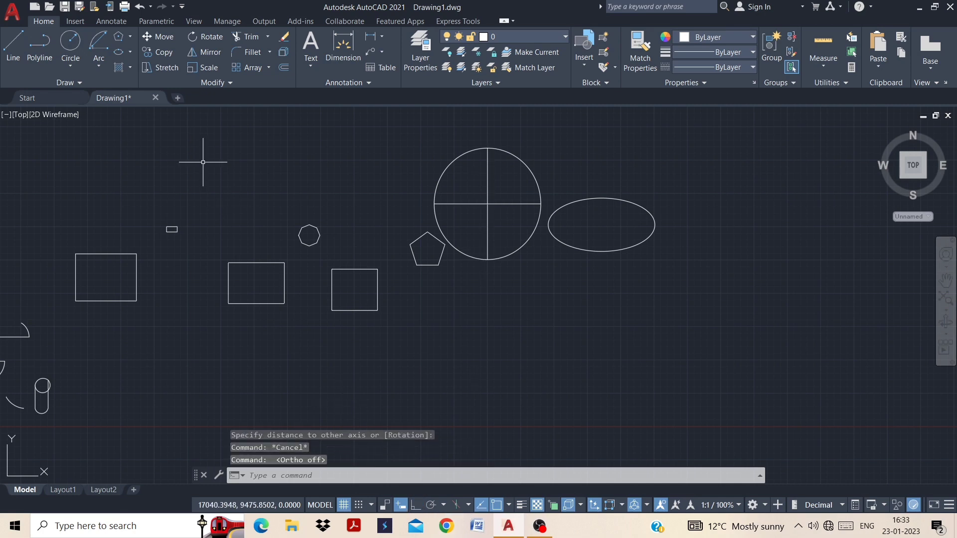
{"action": "left_click", "coordinate": [130, 52]}
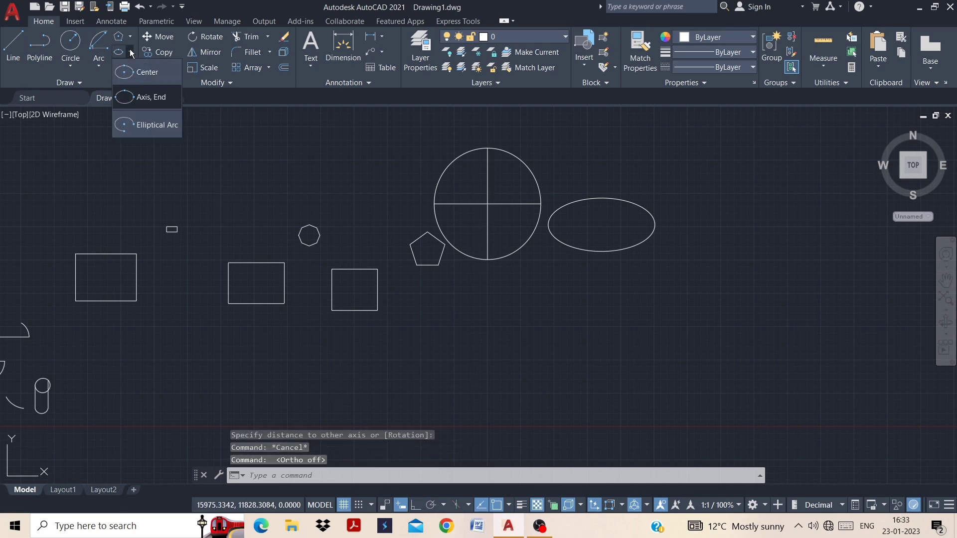
{"action": "left_click", "coordinate": [149, 124]}
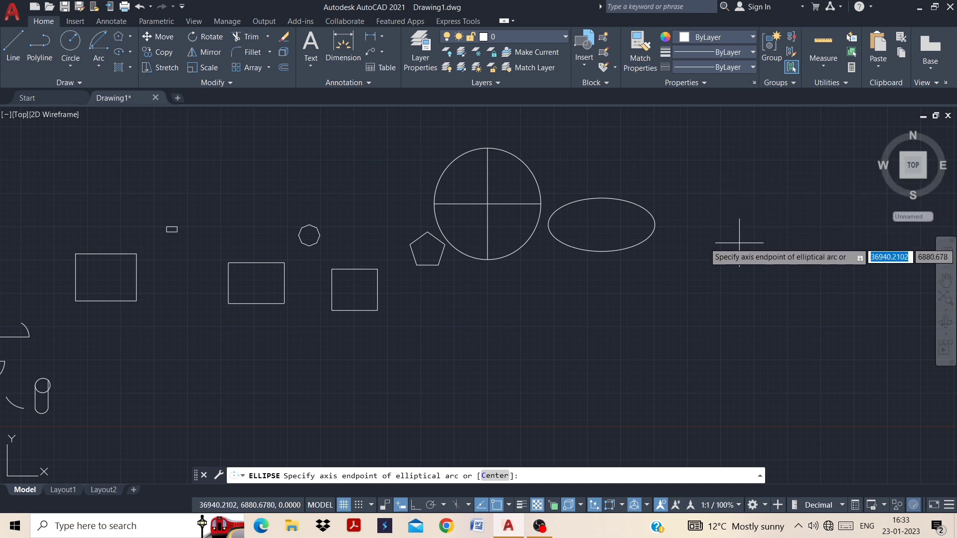
{"action": "left_click", "coordinate": [754, 195]}
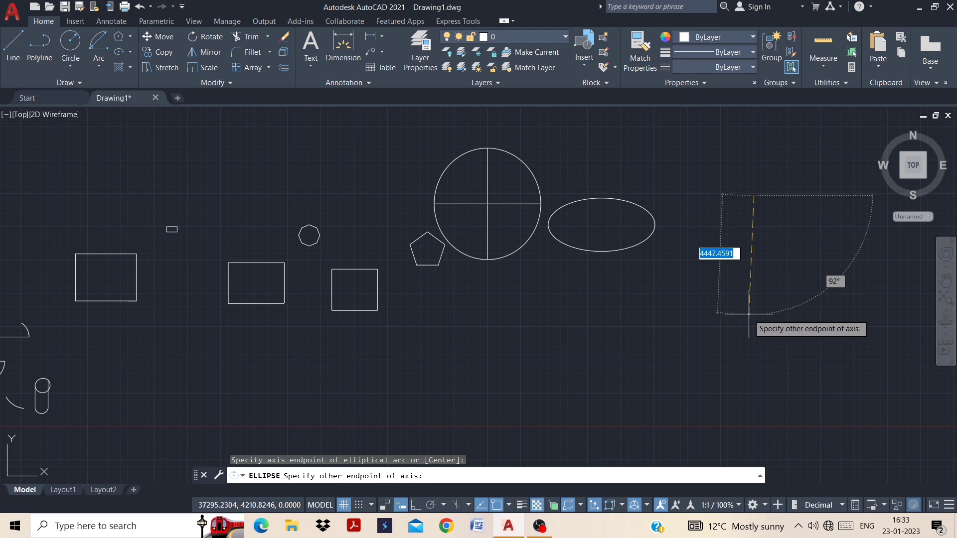
{"action": "left_click", "coordinate": [416, 505]}
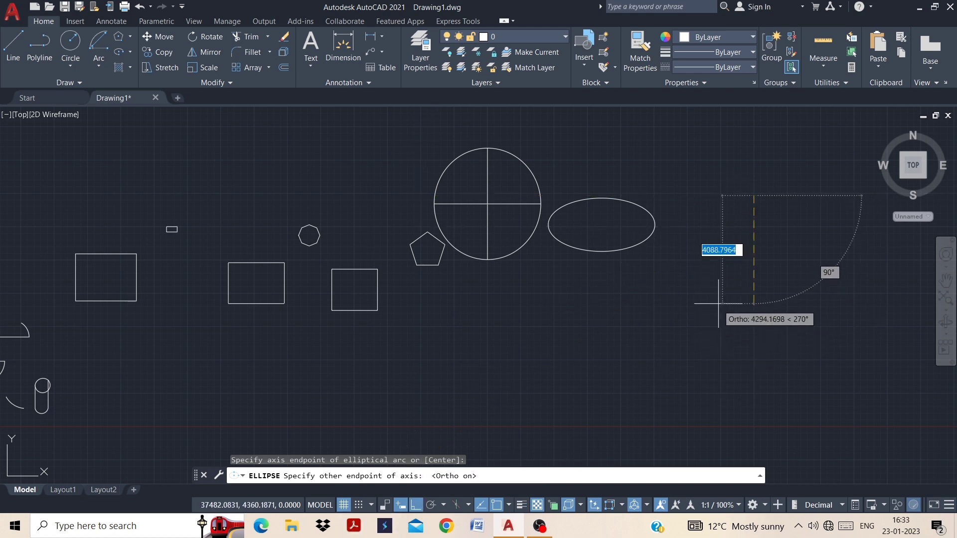
{"action": "type", "text": "300"}
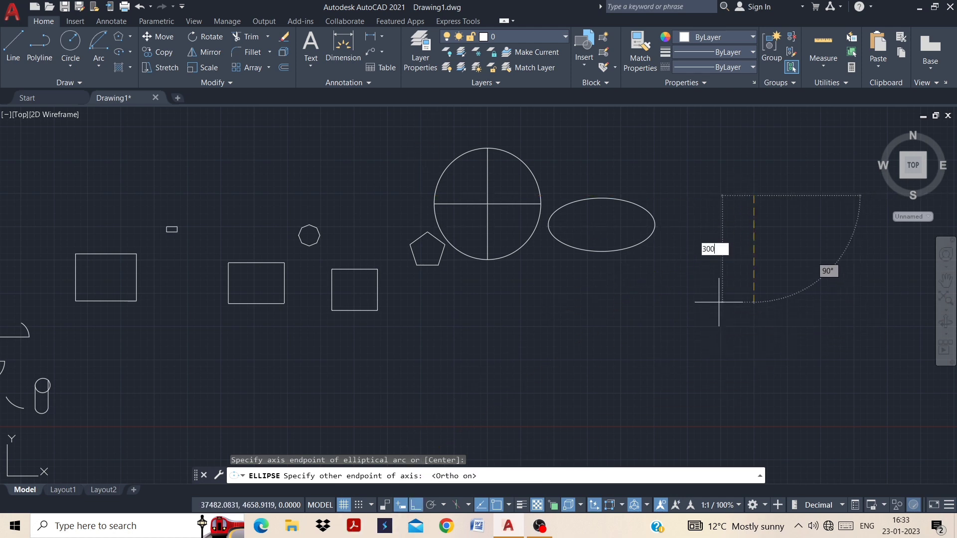
{"action": "type", "text": "0"}
{"action": "key", "text": "Return"}
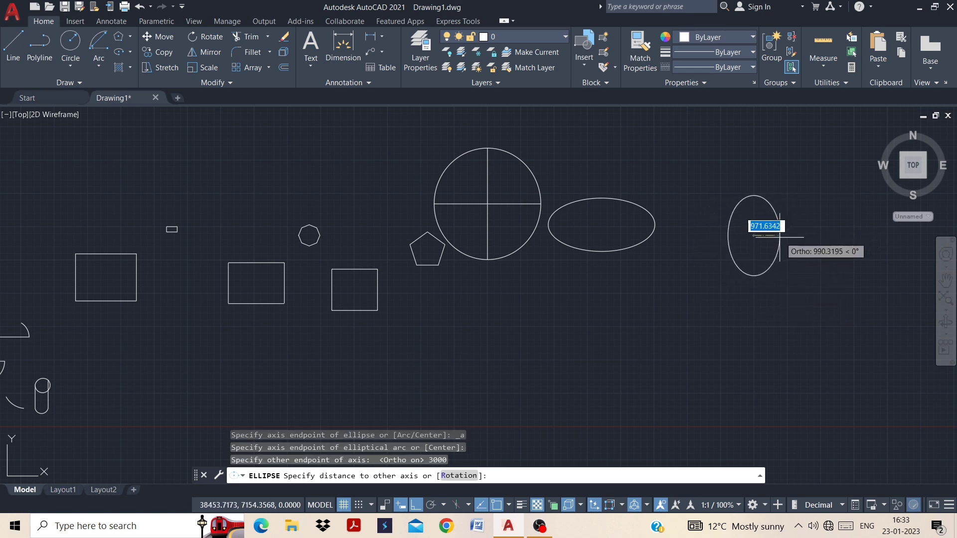
Step: Finish the elliptical arc with Ortho off, a narrow freehand second axis, a start angle of 75 and an end angle picked toward its upper left
{"action": "left_click", "coordinate": [415, 506]}
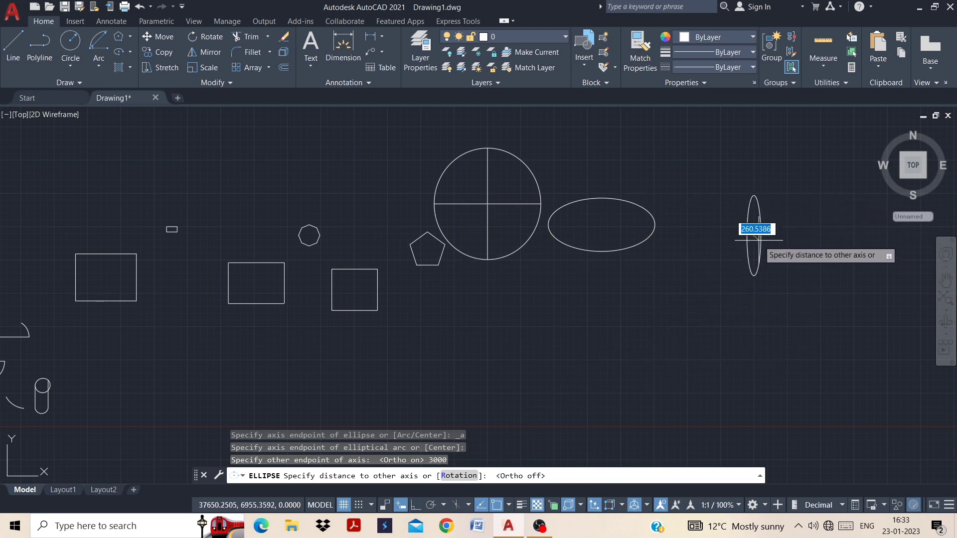
{"action": "scroll", "coordinate": [758, 241], "scroll_direction": "up", "scroll_amount": 4}
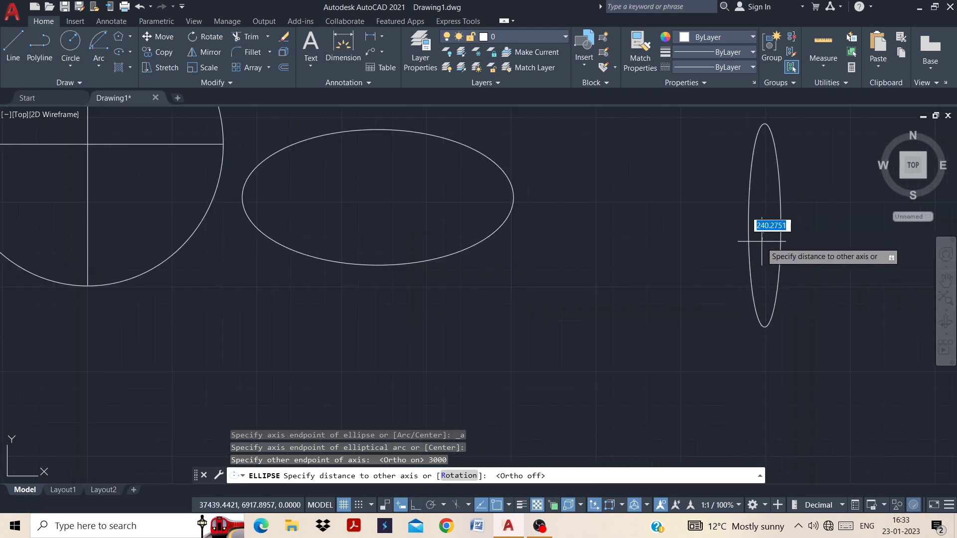
{"action": "left_click", "coordinate": [746, 244]}
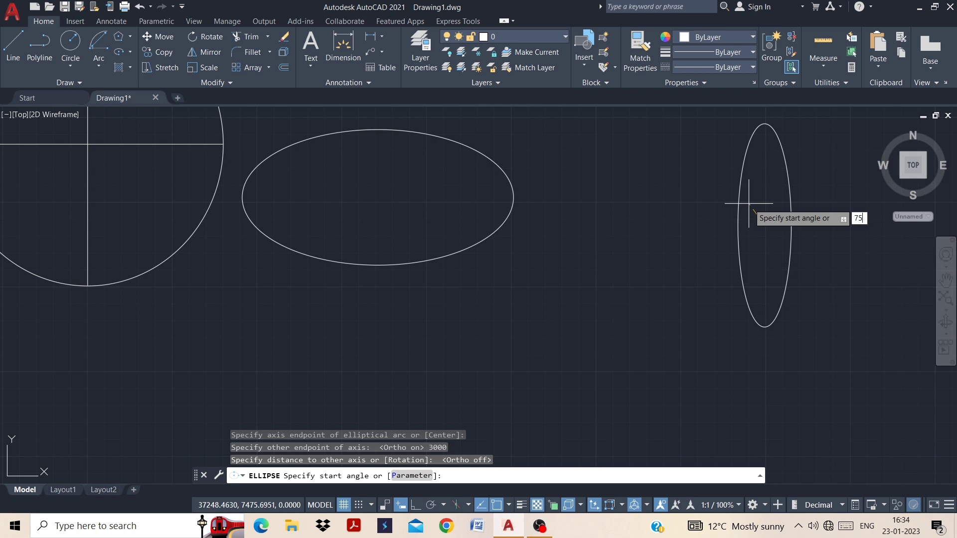
{"action": "key", "text": "Return"}
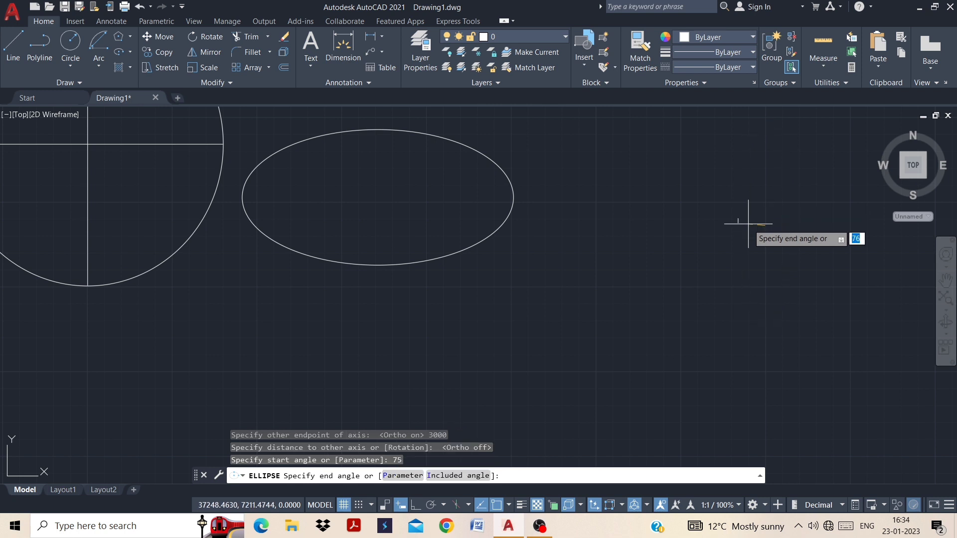
{"action": "left_click", "coordinate": [758, 164]}
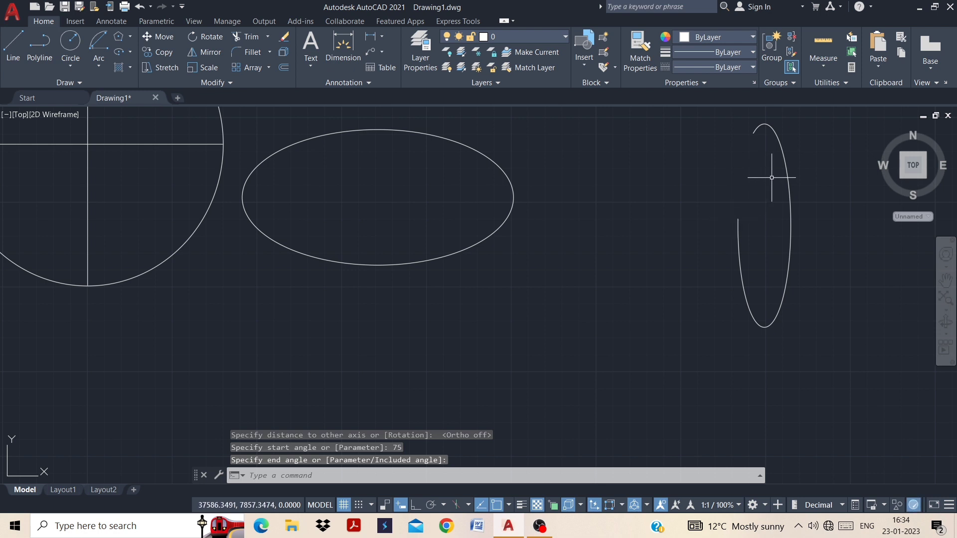
{"action": "scroll", "coordinate": [479, 325], "scroll_direction": "down", "scroll_amount": 2}
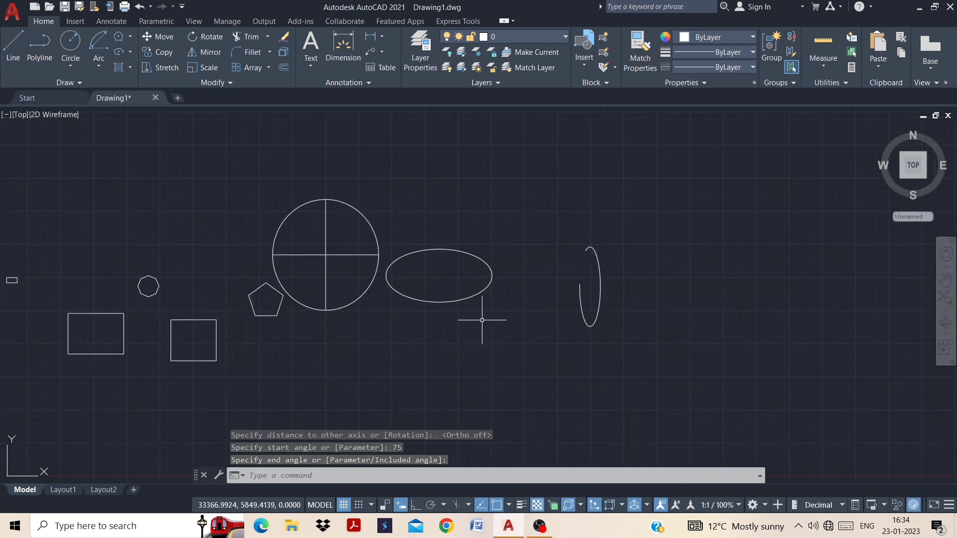